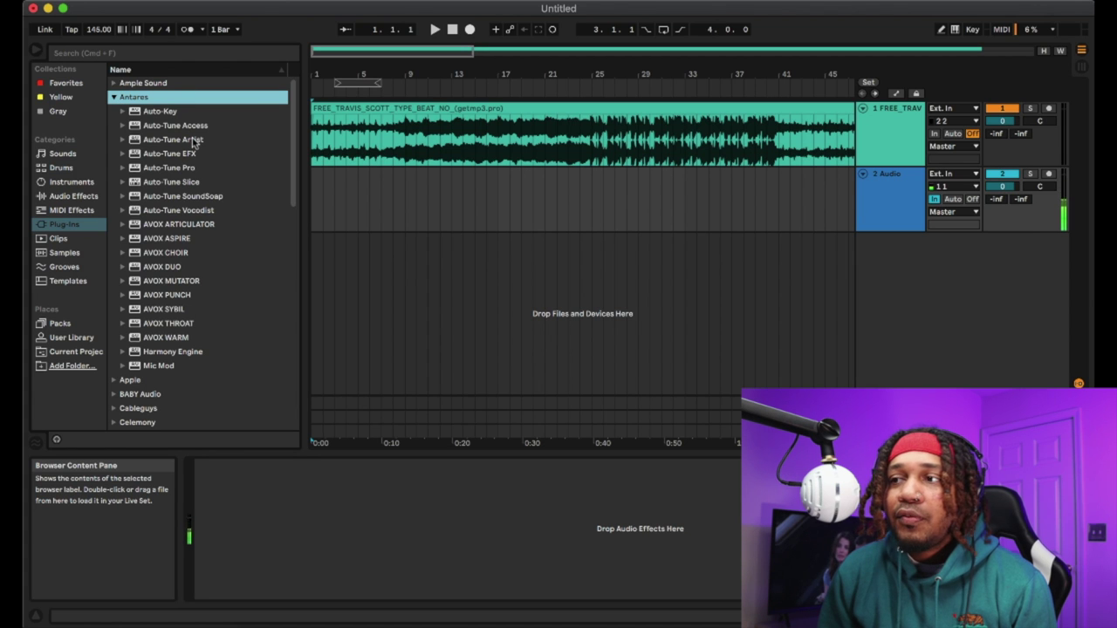
Load the Auto-Tune Artist plug-in onto the second audio track.
left_click(194, 142)
left_click(865, 216)
left_click_drag(186, 146, 345, 552)
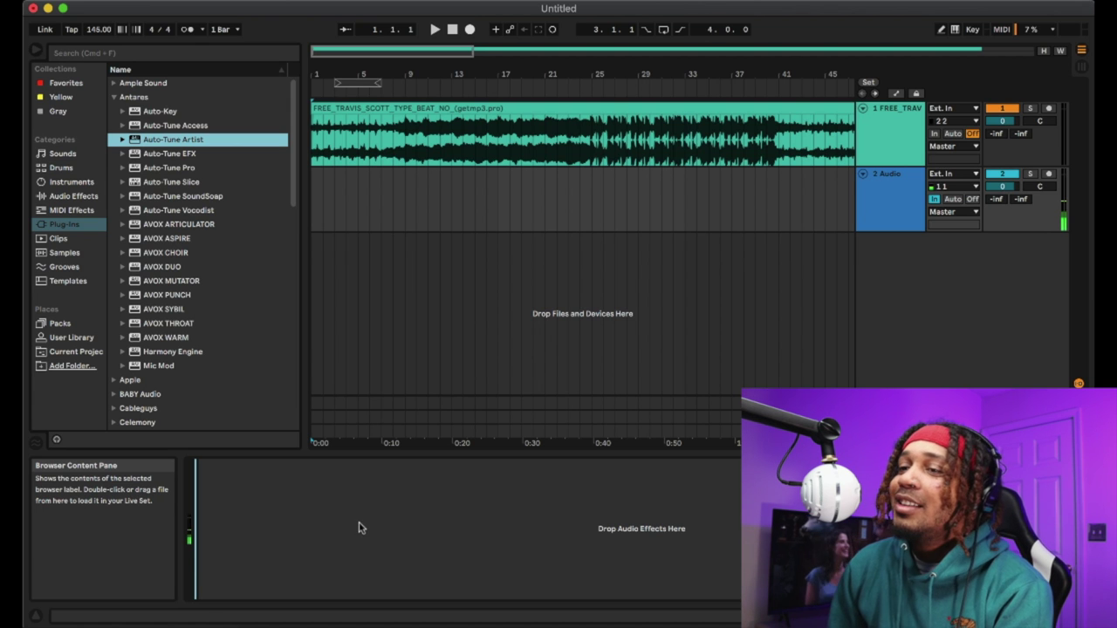
left_click_drag(358, 528, 358, 528)
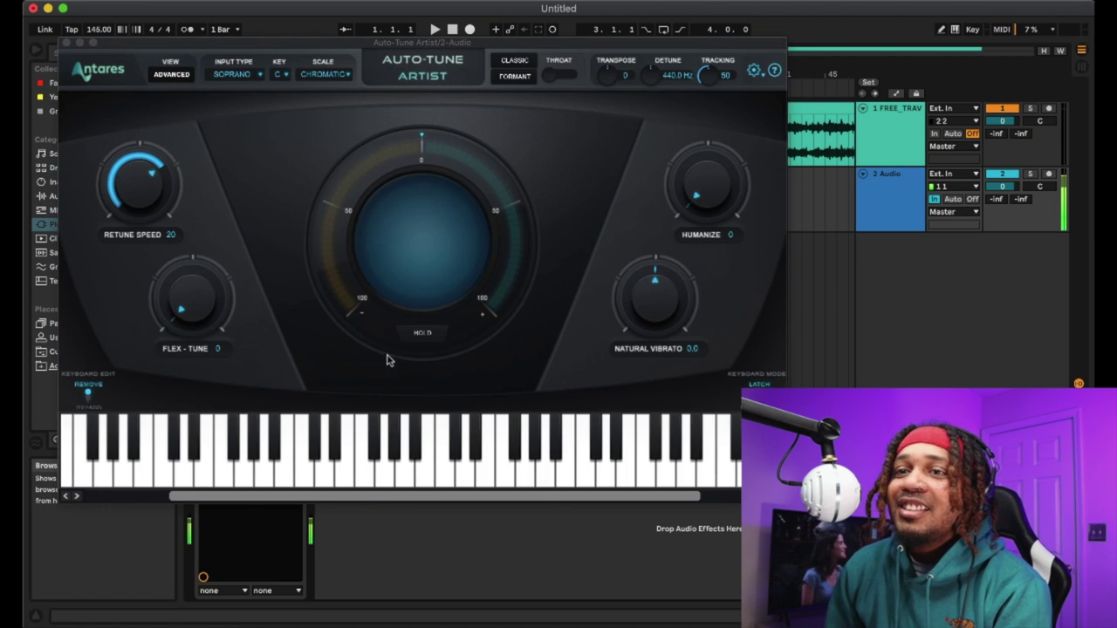
Set Auto-Tune Artist to key E, Minor scale and Alto/Tenor input type, and close its window.
left_click(279, 75)
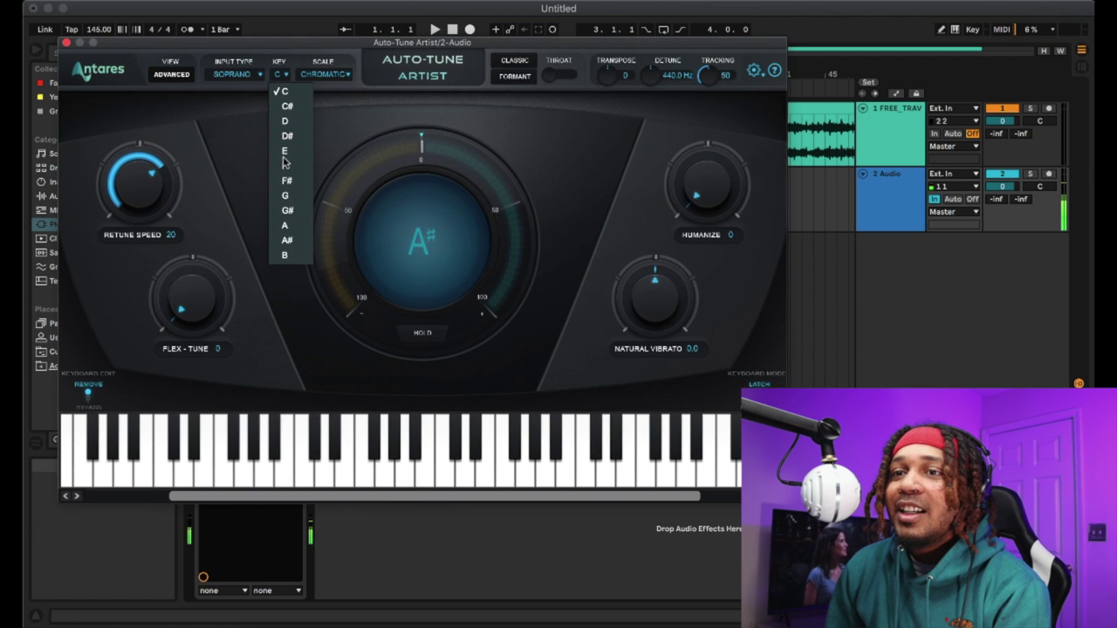
left_click(285, 150)
left_click(323, 76)
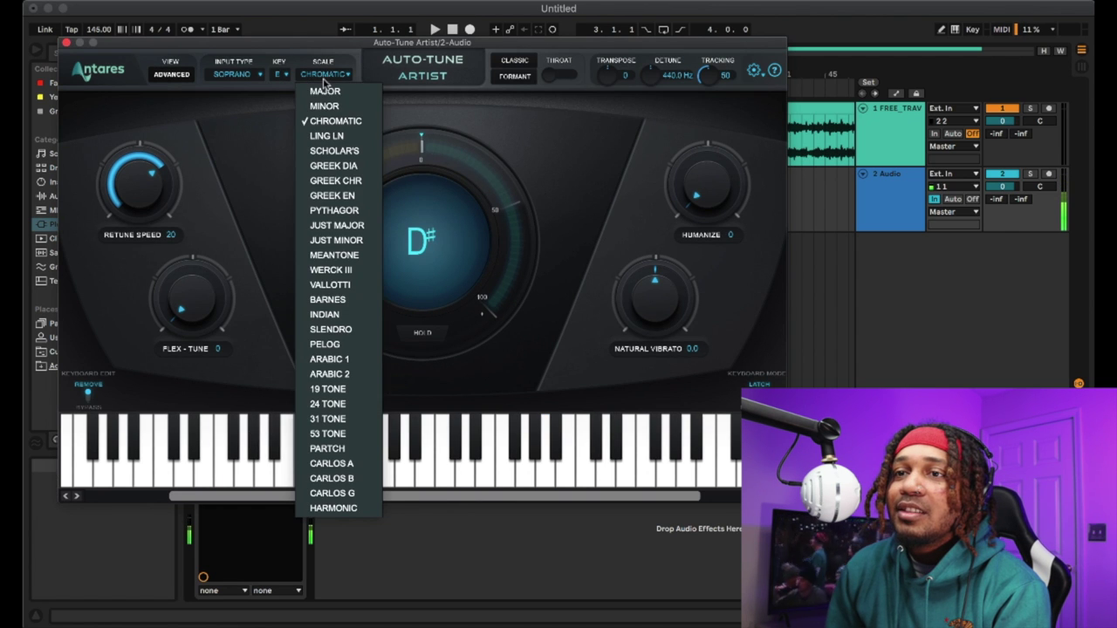
left_click(323, 106)
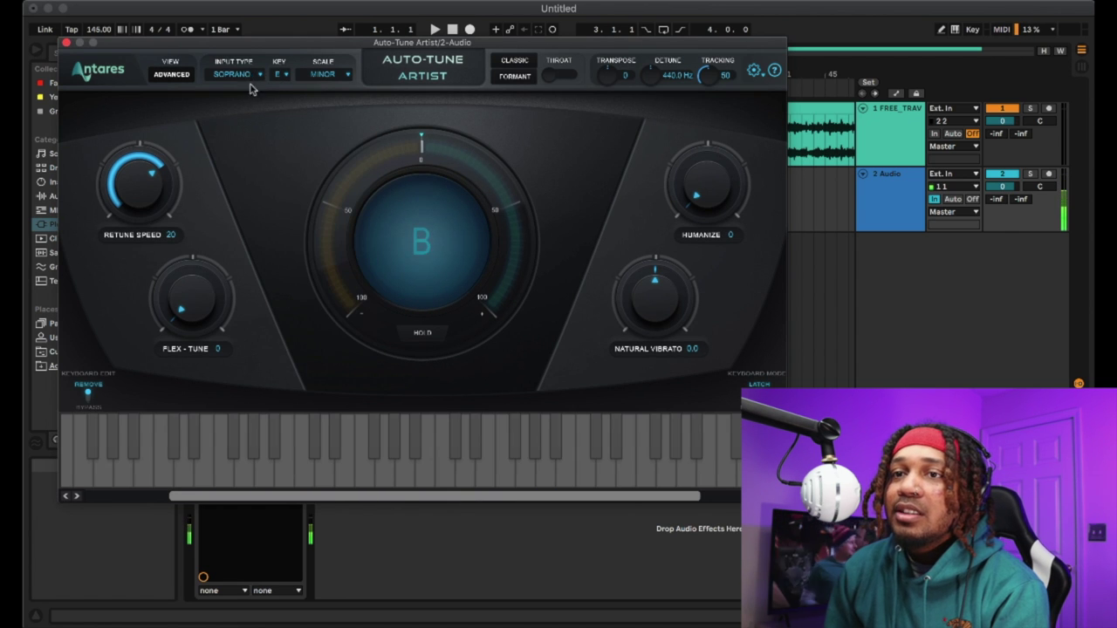
left_click(250, 75)
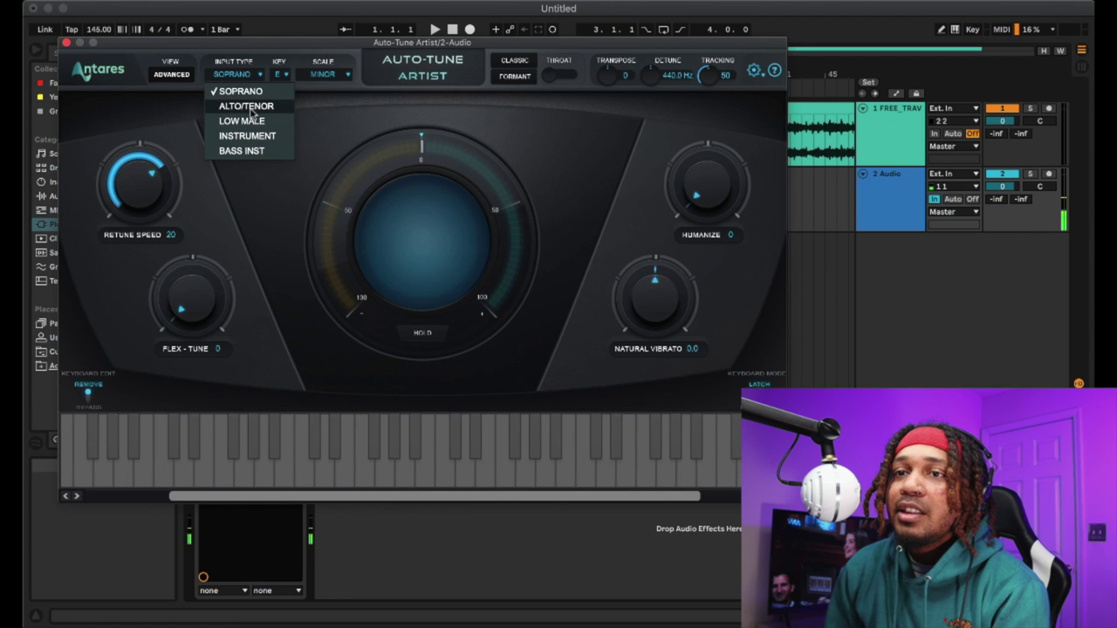
left_click(251, 108)
left_click(68, 42)
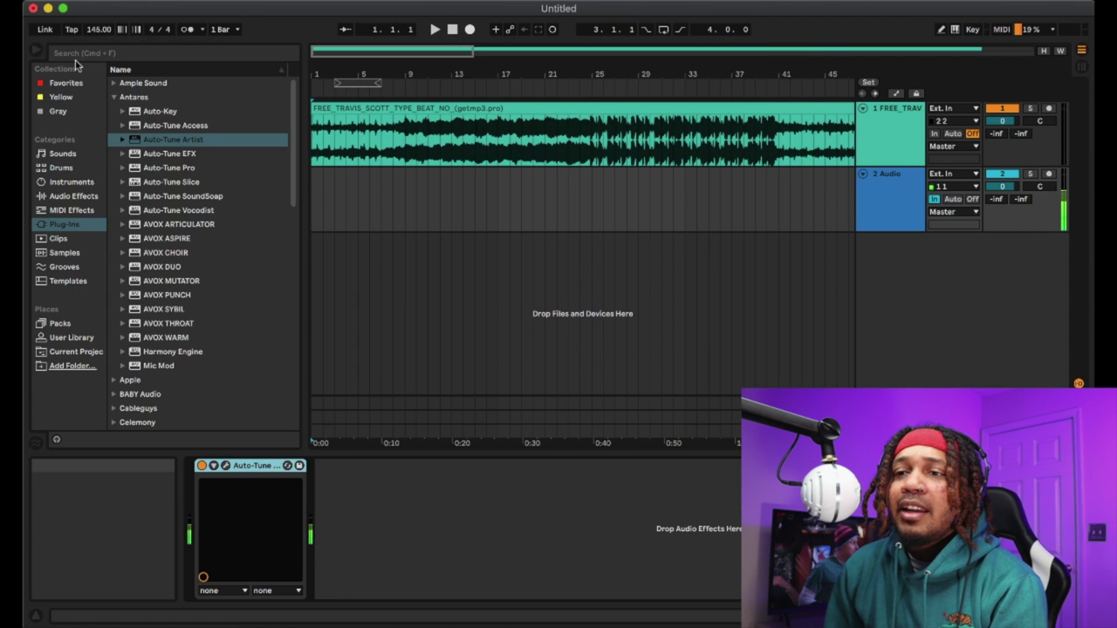
Add the UADx LA-2 Compressor from the Universal Audio (UADx) plug-ins after Auto-Tune on the second audio track.
left_click(114, 98)
scroll(171, 225, "down", 10)
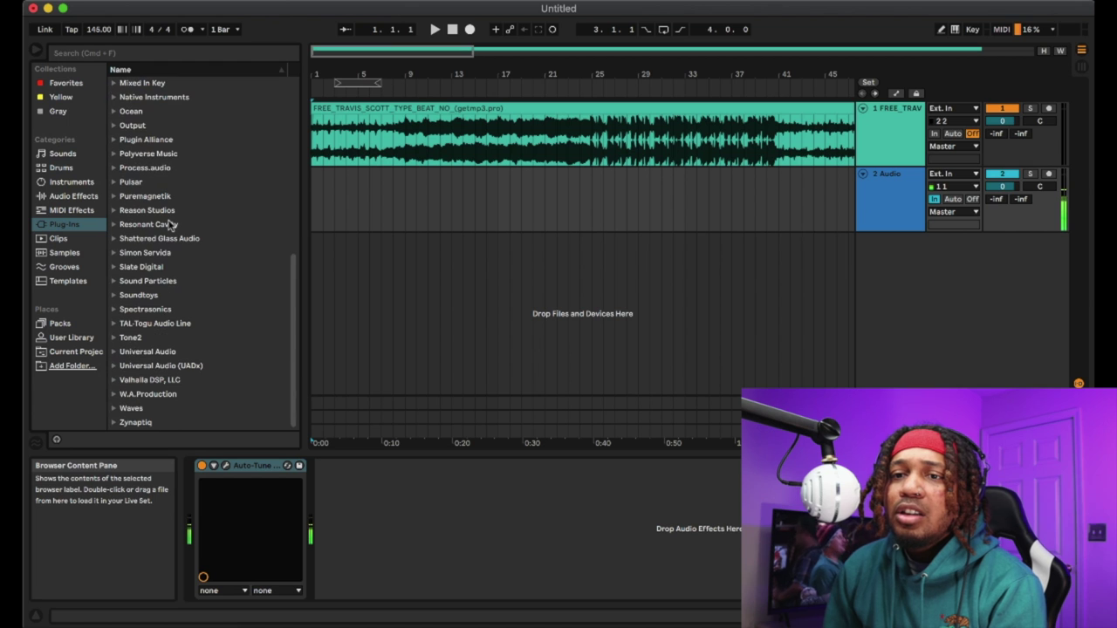
left_click(115, 367)
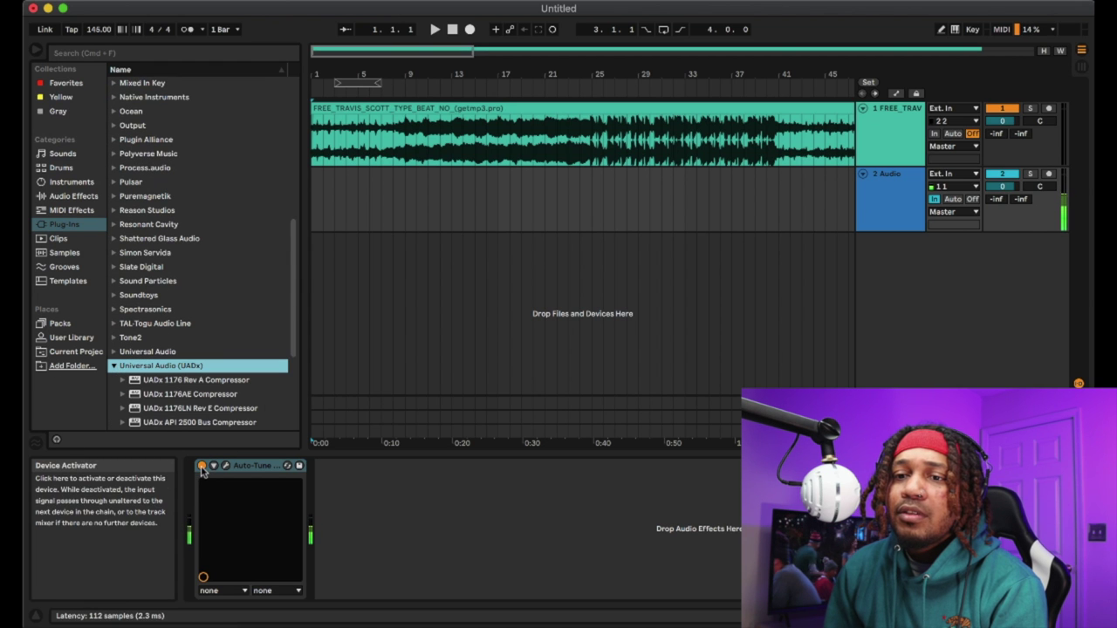
scroll(179, 332, "down", 6)
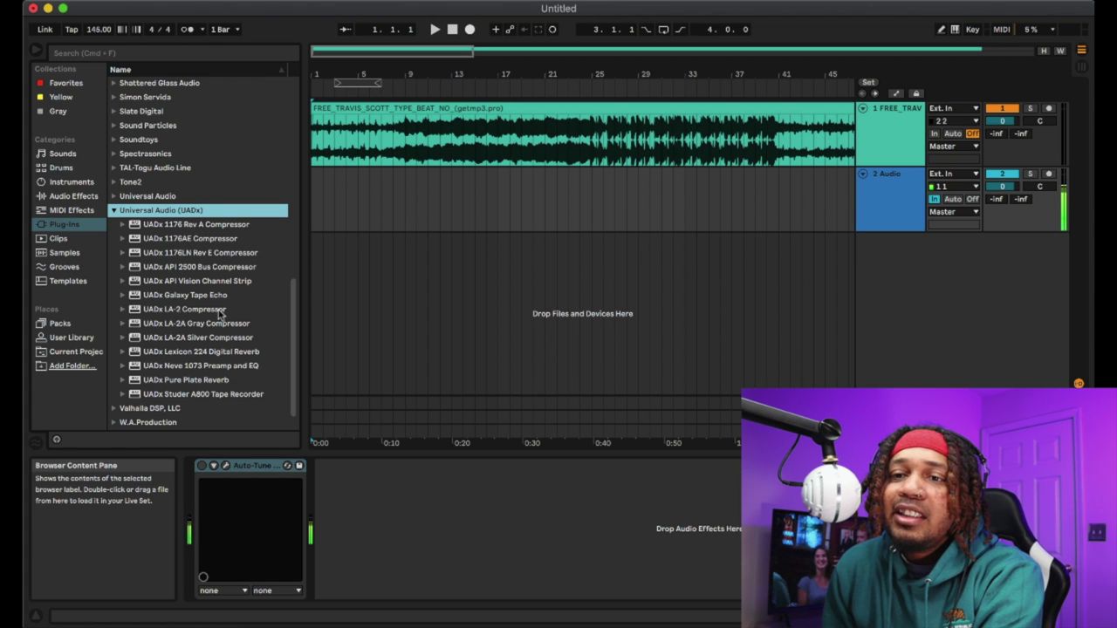
mouse_move(190, 309)
left_mouse_down()
mouse_move(161, 313)
mouse_move(397, 471)
mouse_move(405, 514)
left_mouse_up()
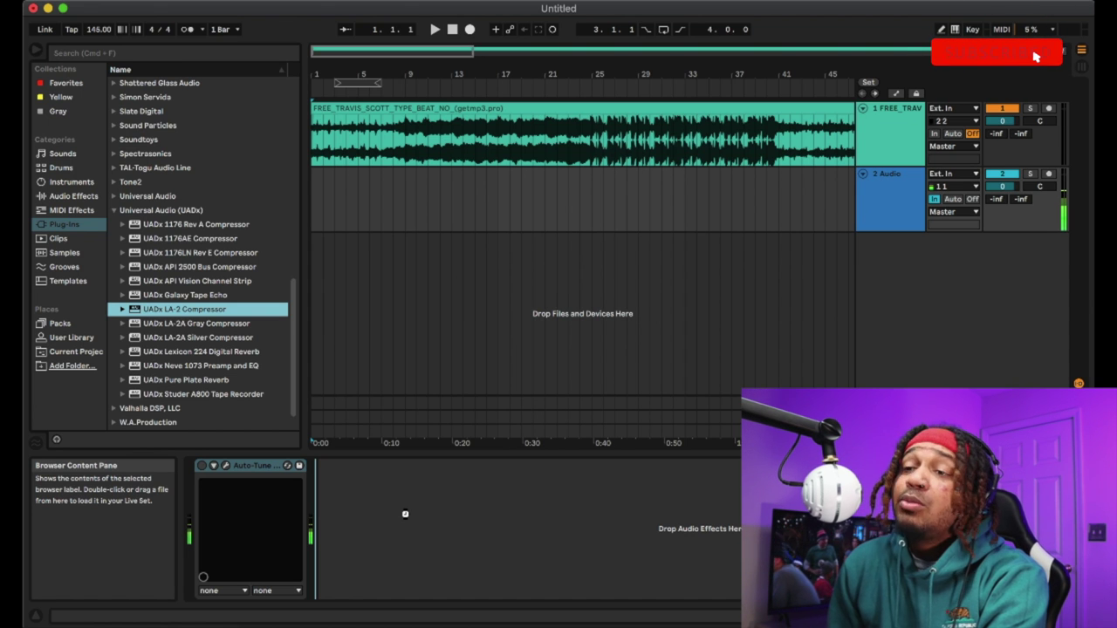
left_click_drag(405, 520, 404, 518)
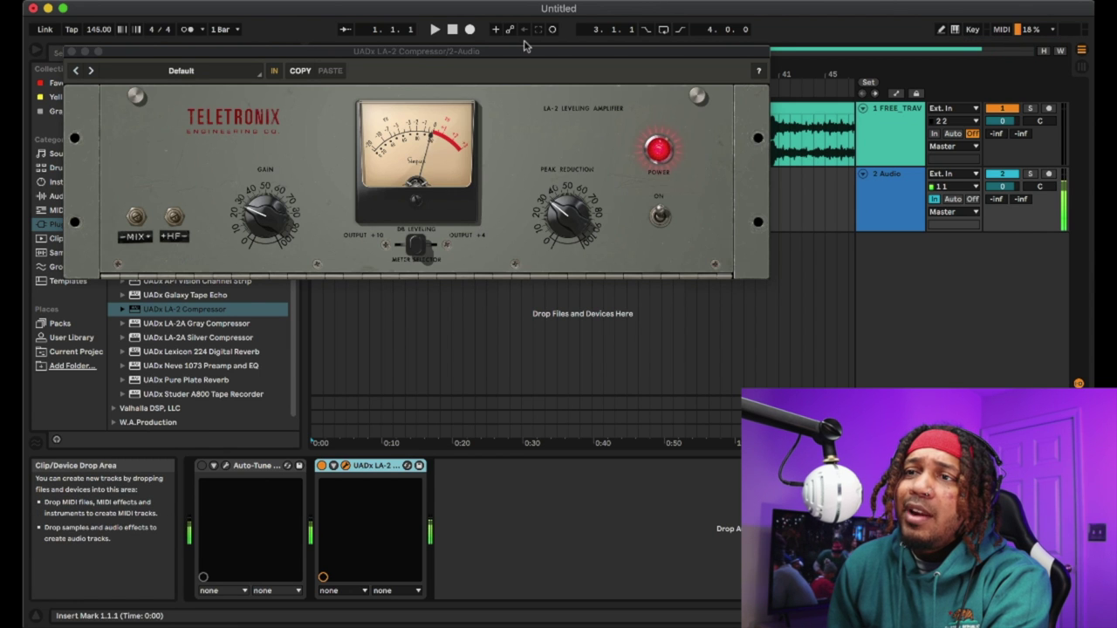
Filter the LA-2 Compressor presets by the Vocal tag, load the Male Vocal preset, and close the plug-in window.
left_click_drag(515, 51, 707, 129)
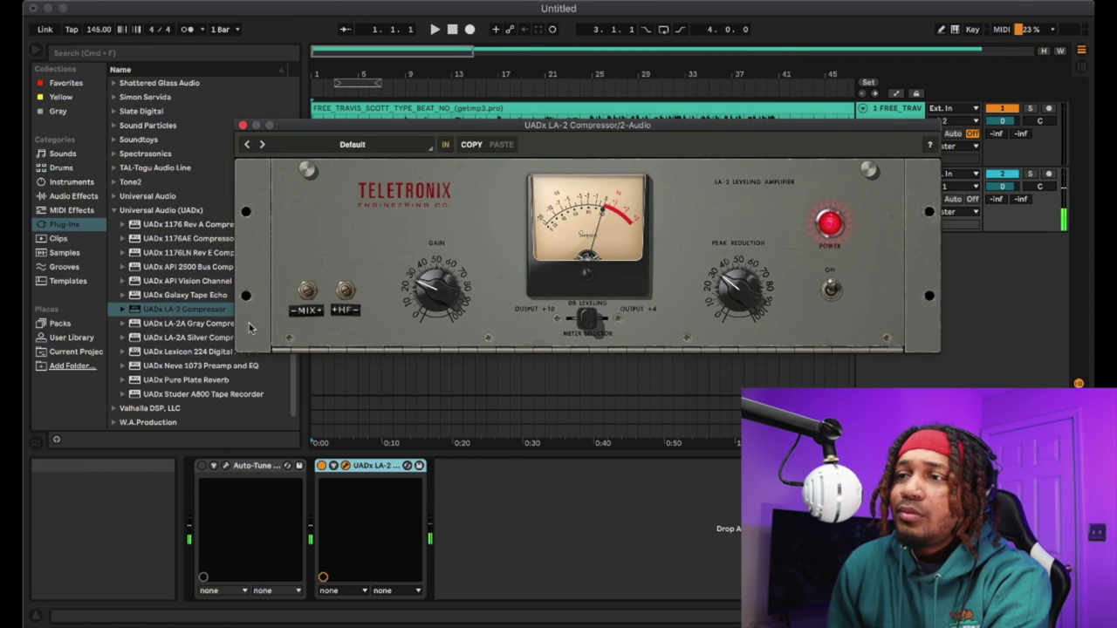
left_click(367, 144)
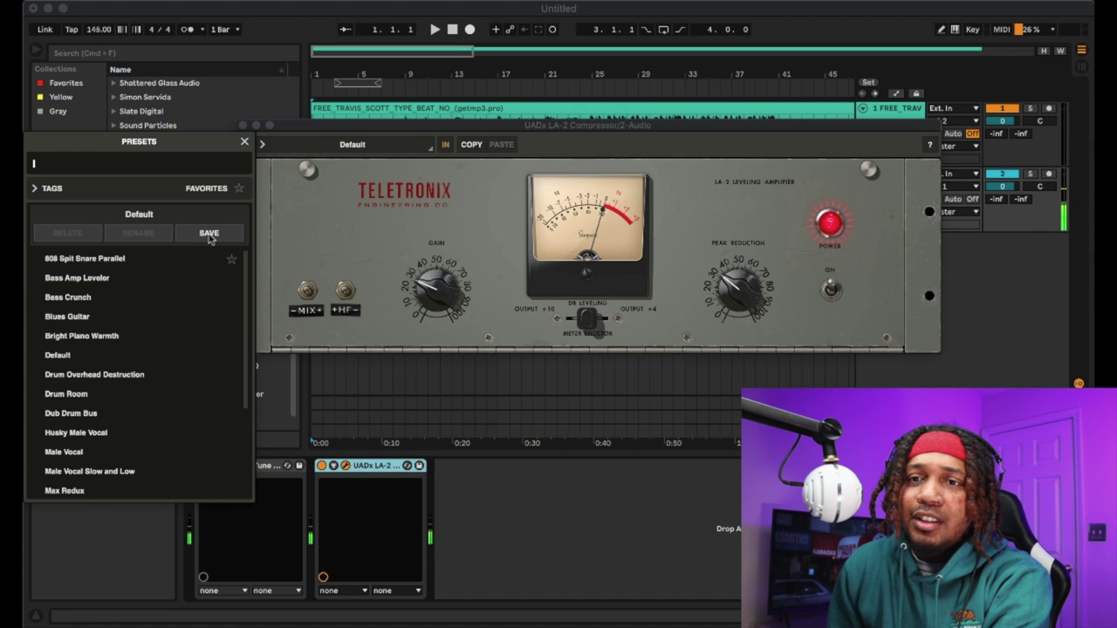
left_click(42, 188)
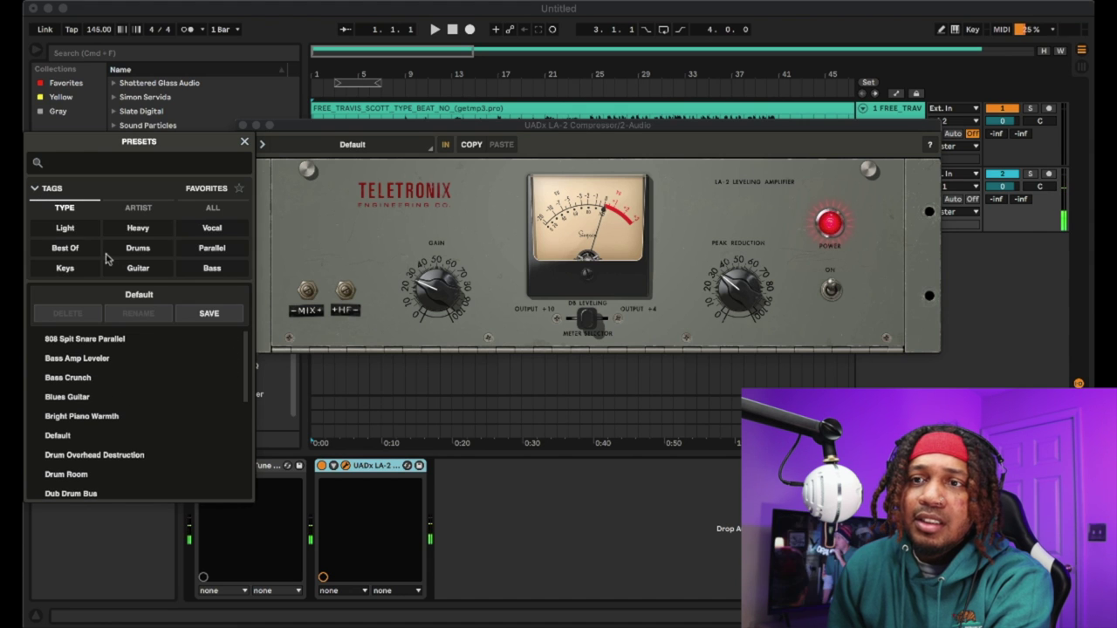
left_click(209, 228)
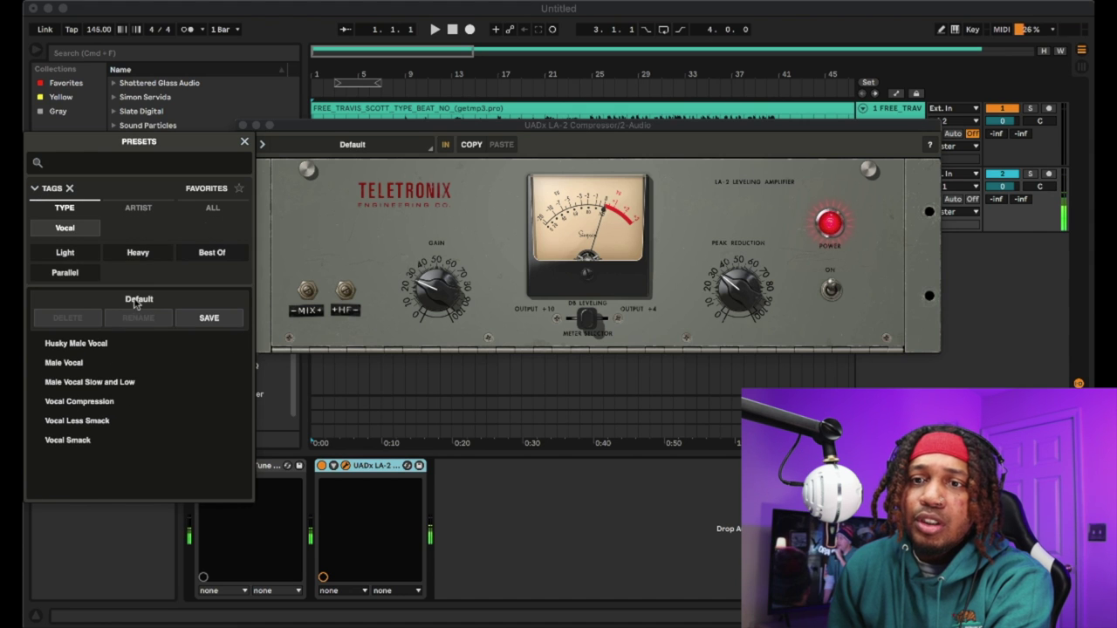
left_click(96, 363)
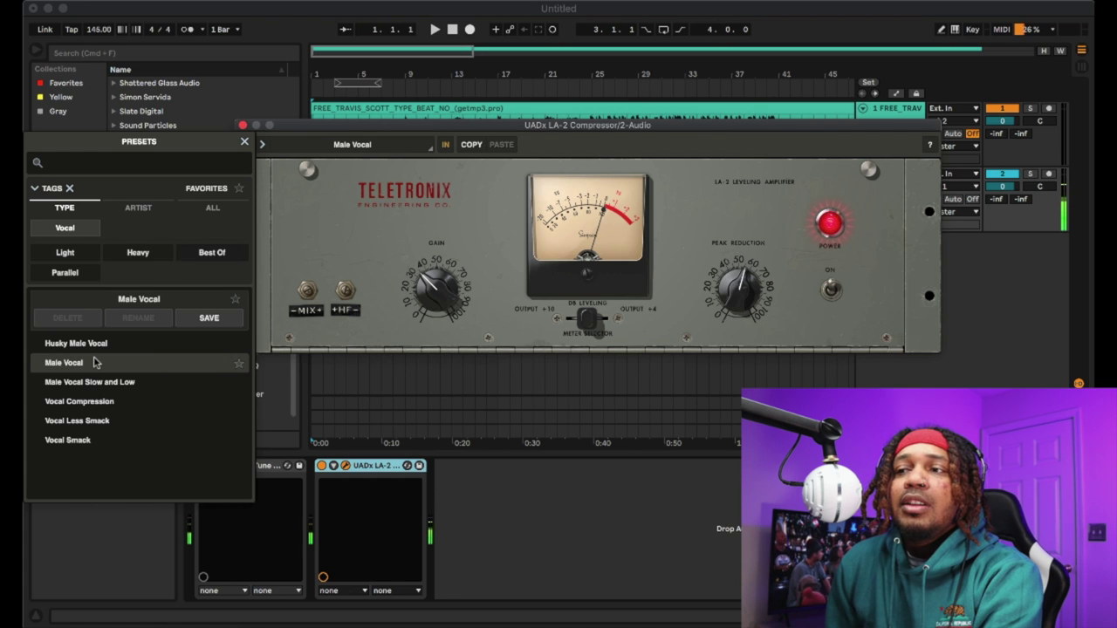
left_click(244, 141)
left_click(243, 125)
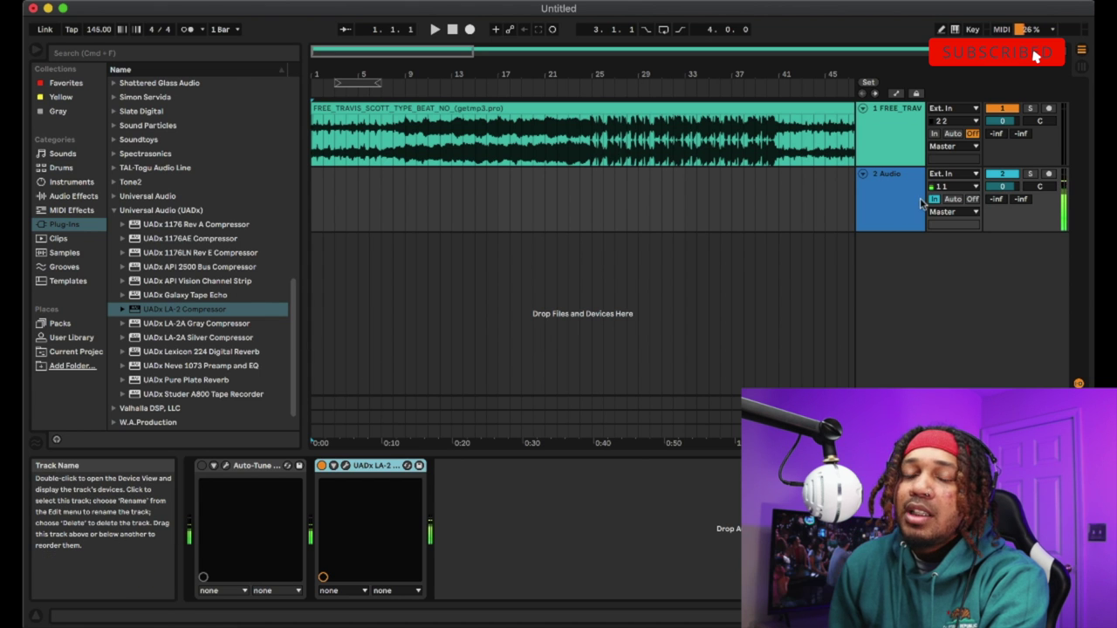
Switch to the Session View, reactivate Auto-Tune on the vocal track, and start playback of the beat.
key("Tab")
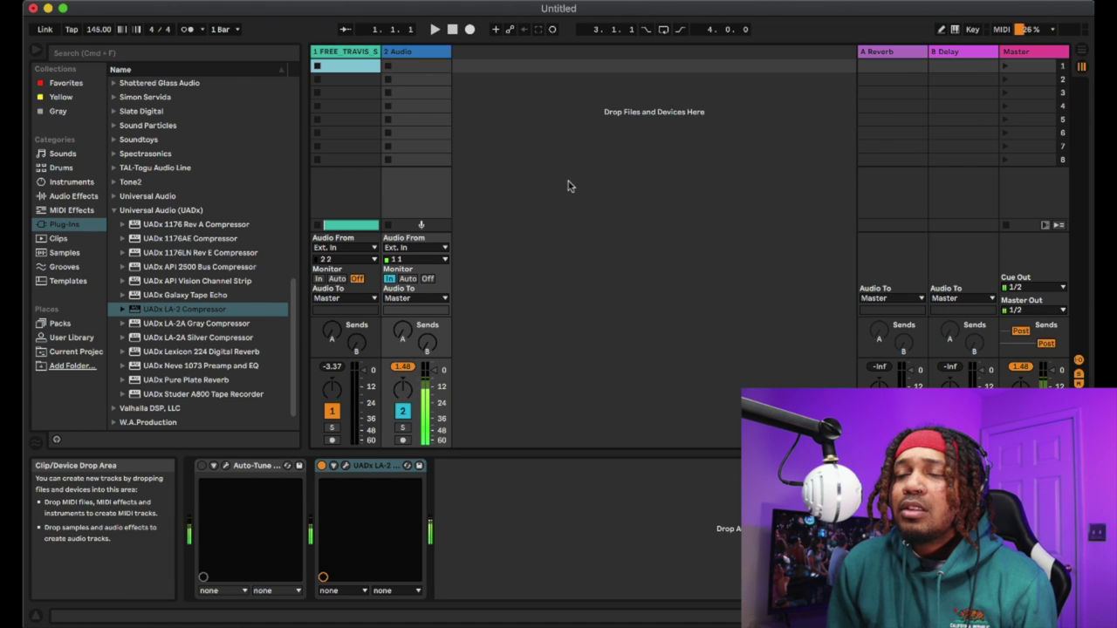
left_click(201, 467)
key("space")
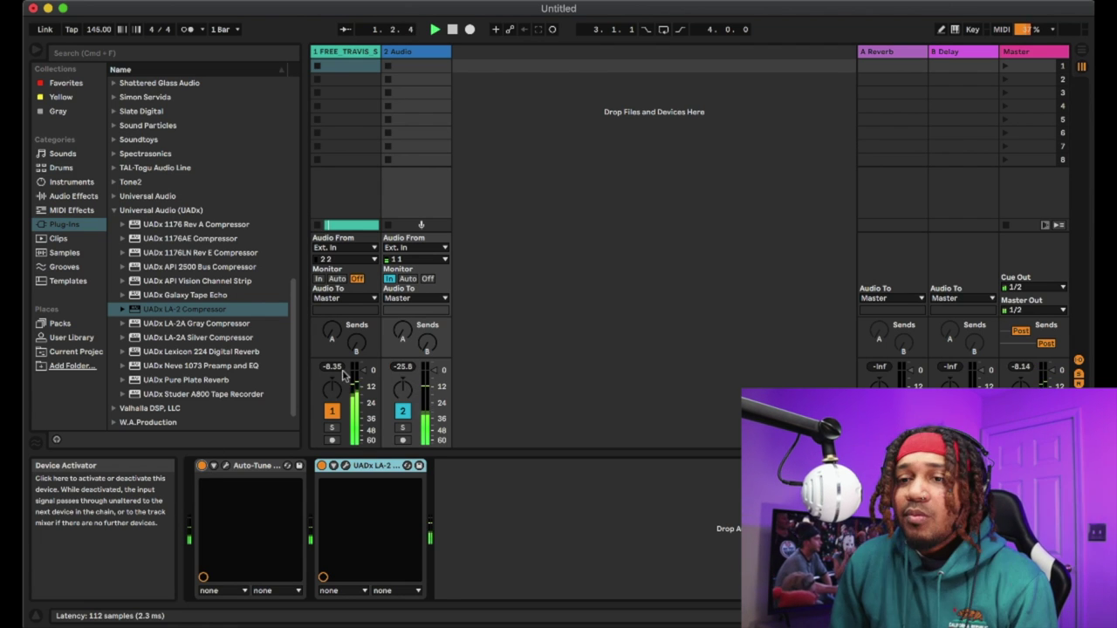
Deactivate the stock Reverb on return track A and add the UADx Pure Plate Reverb after it.
left_click(890, 53)
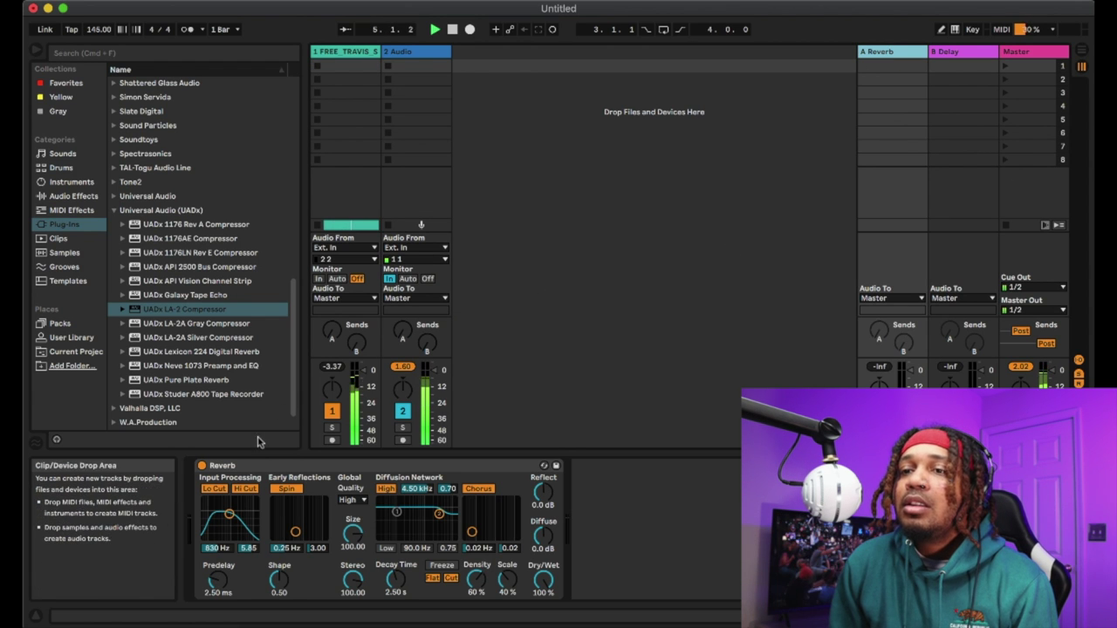
key("Tab")
key("Tab")
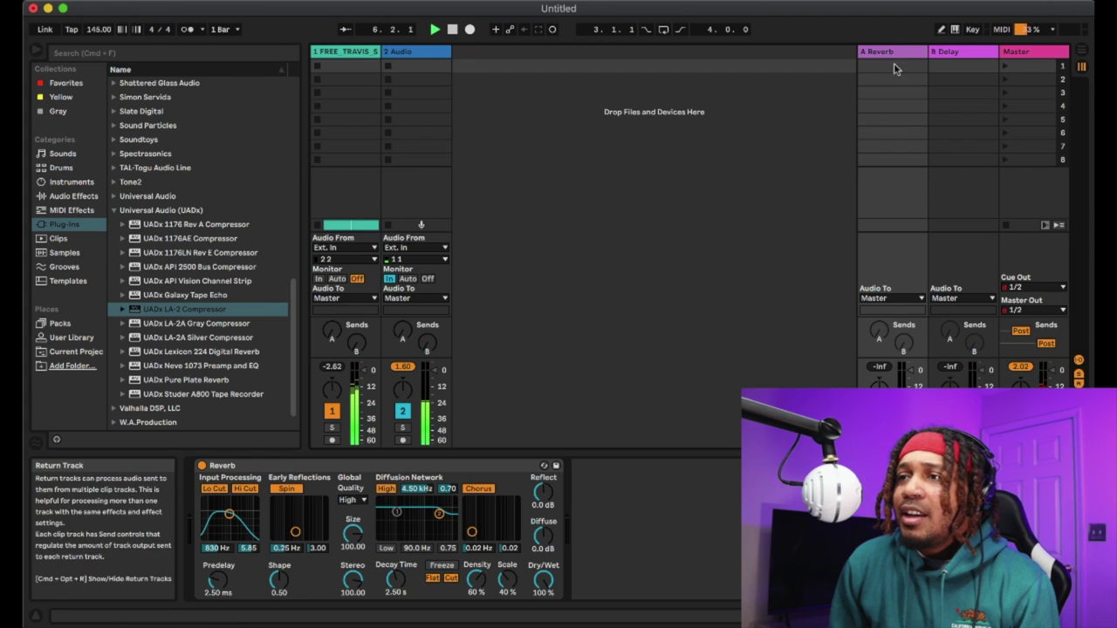
left_click(201, 465)
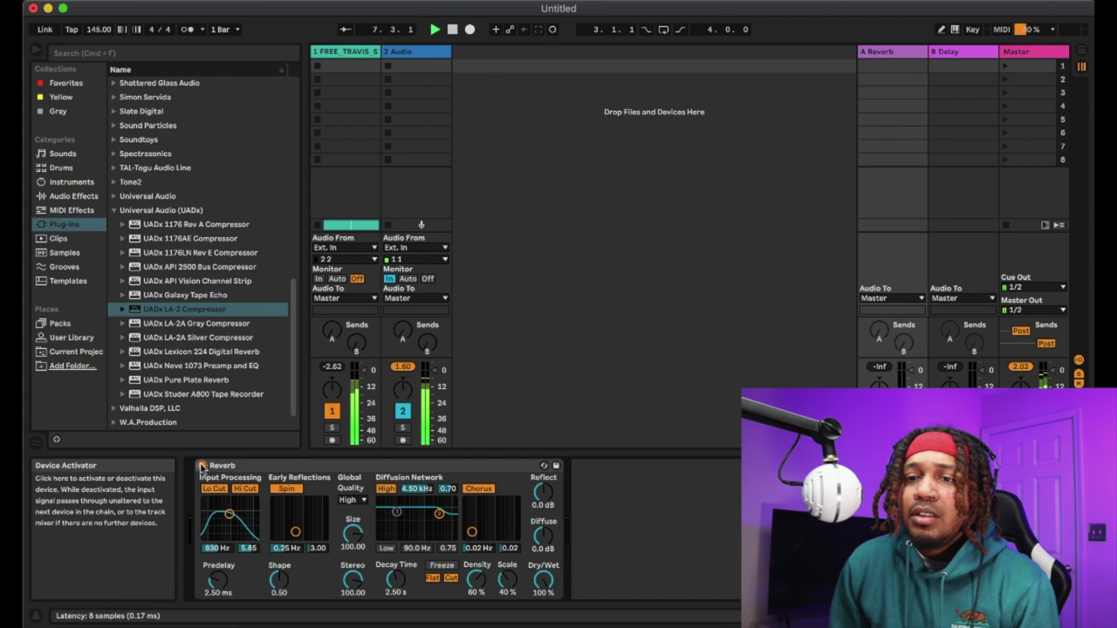
left_click_drag(177, 382, 661, 534)
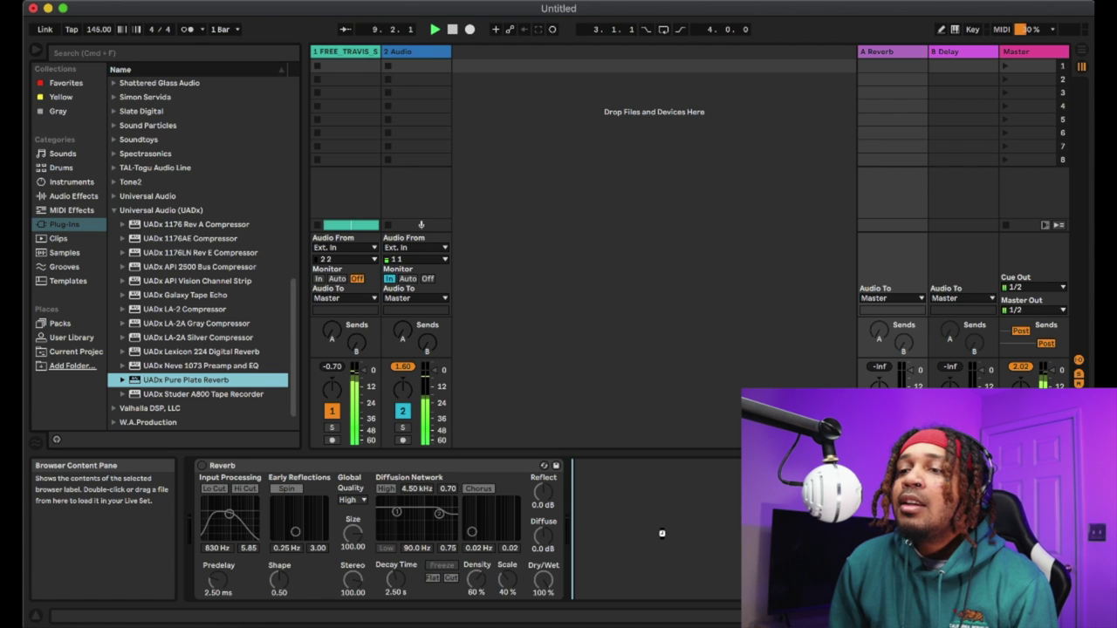
left_click_drag(661, 538, 661, 537)
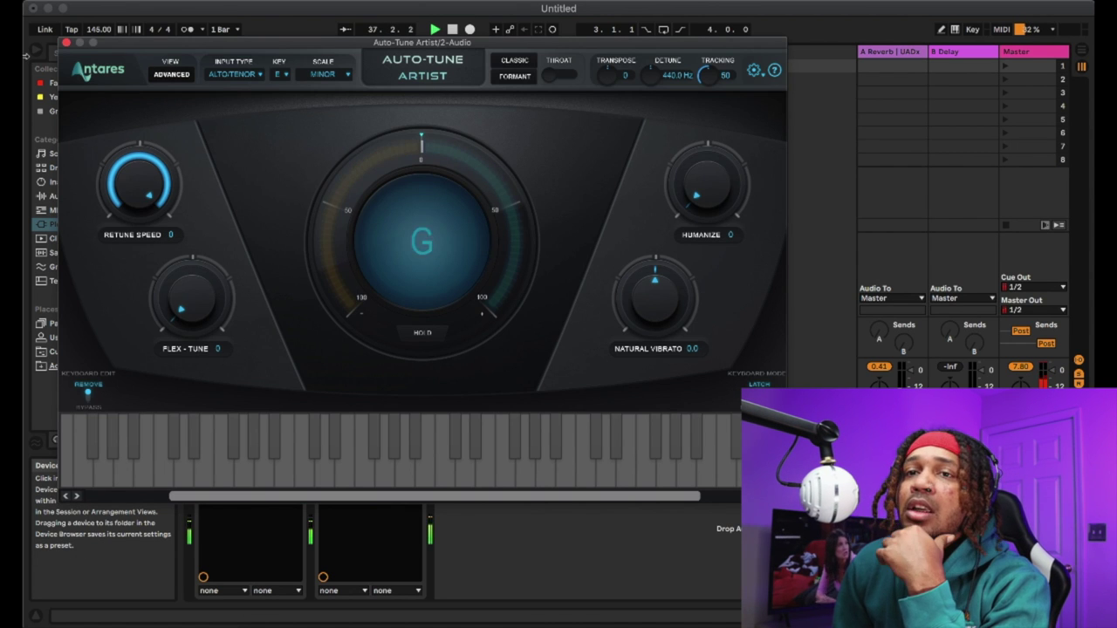
Bring up the LA-2 Compressor in place of Auto-Tune and lower the vocal track's send A to -32.0 dB.
left_click(65, 43)
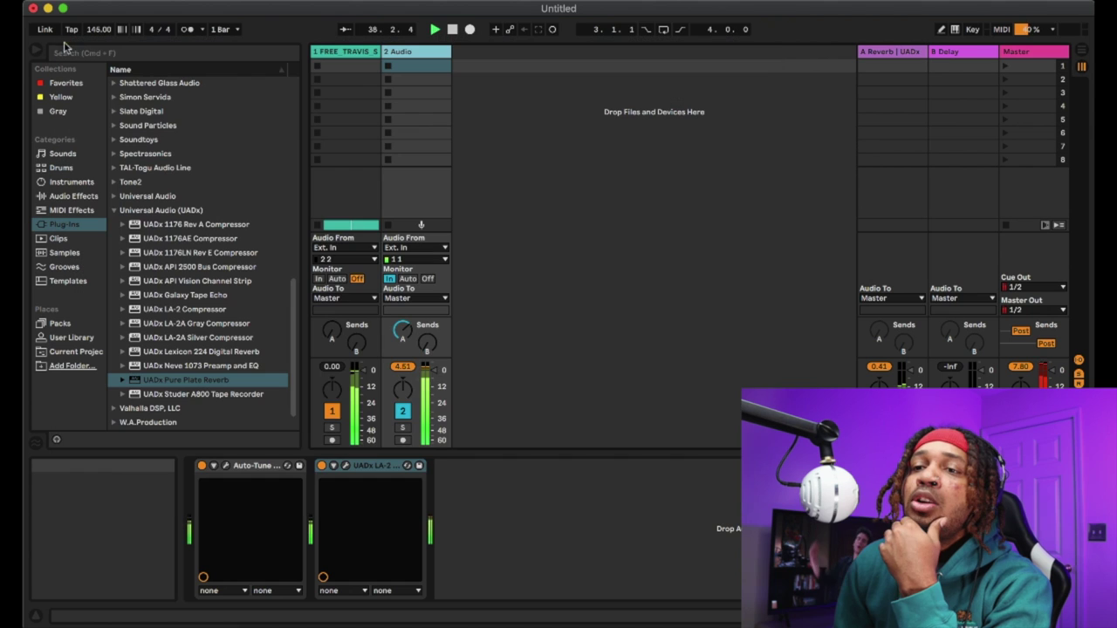
left_click(347, 466)
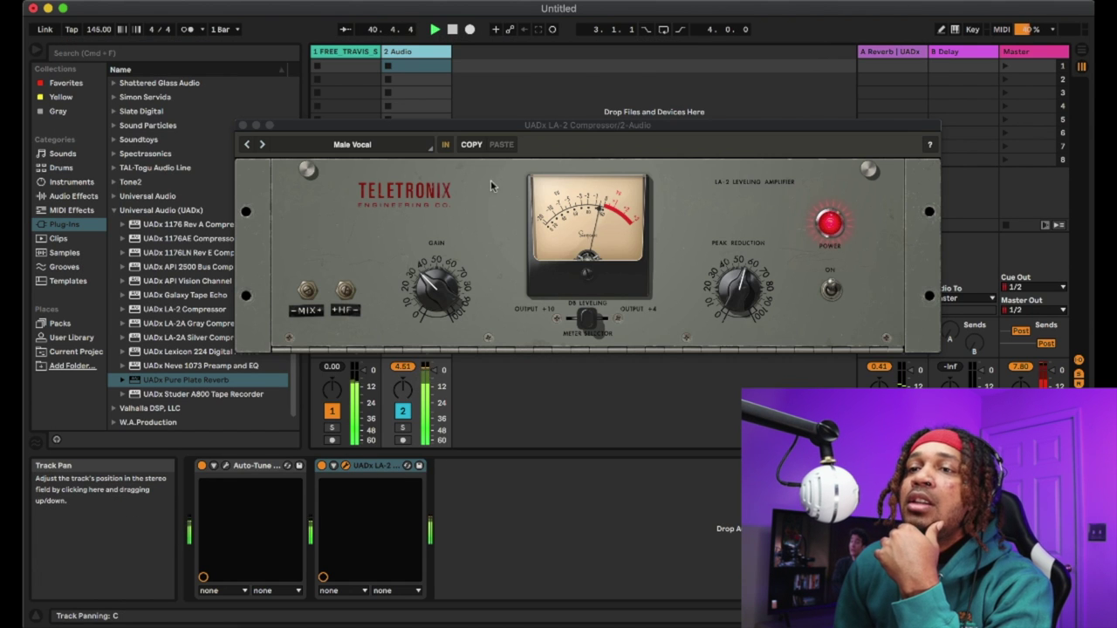
left_click_drag(499, 125, 690, 95)
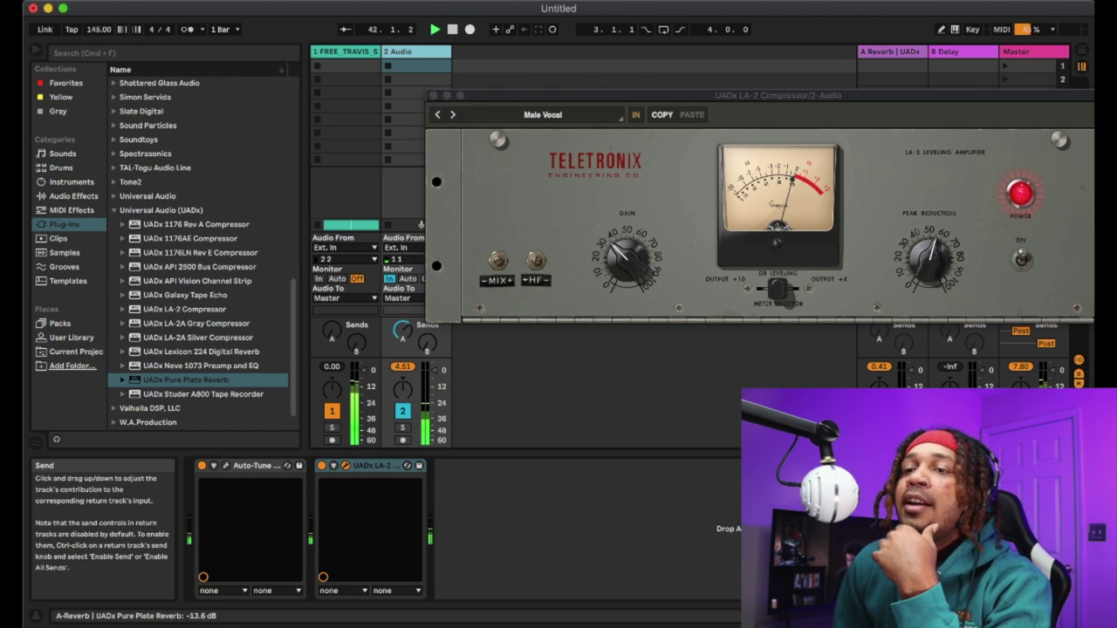
left_click(402, 331)
left_click_drag(401, 331, 401, 365)
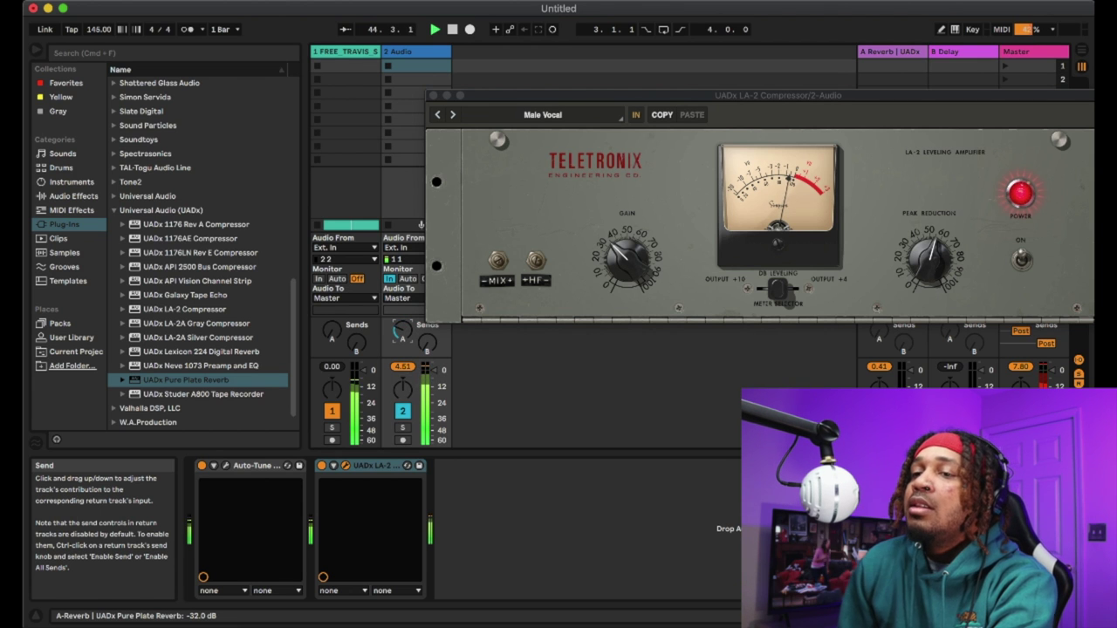
Audition the LA-2 Compressor's Male Vocal Slow and Low preset, return to Male Vocal, and close the plug-in window.
left_click_drag(615, 96, 514, 109)
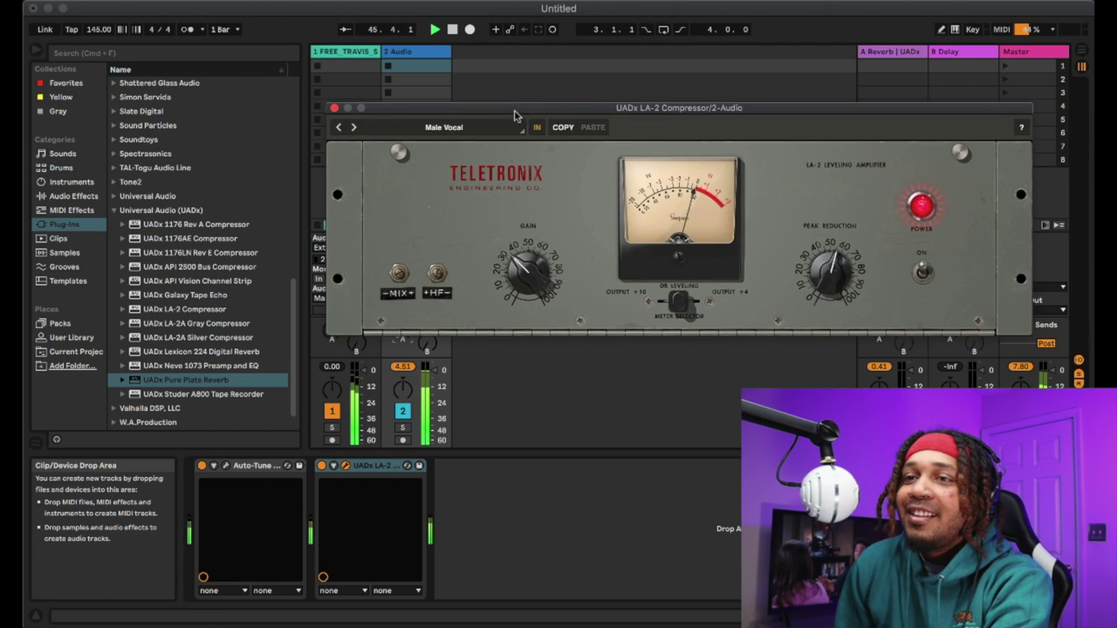
left_click(353, 128)
left_click(353, 128)
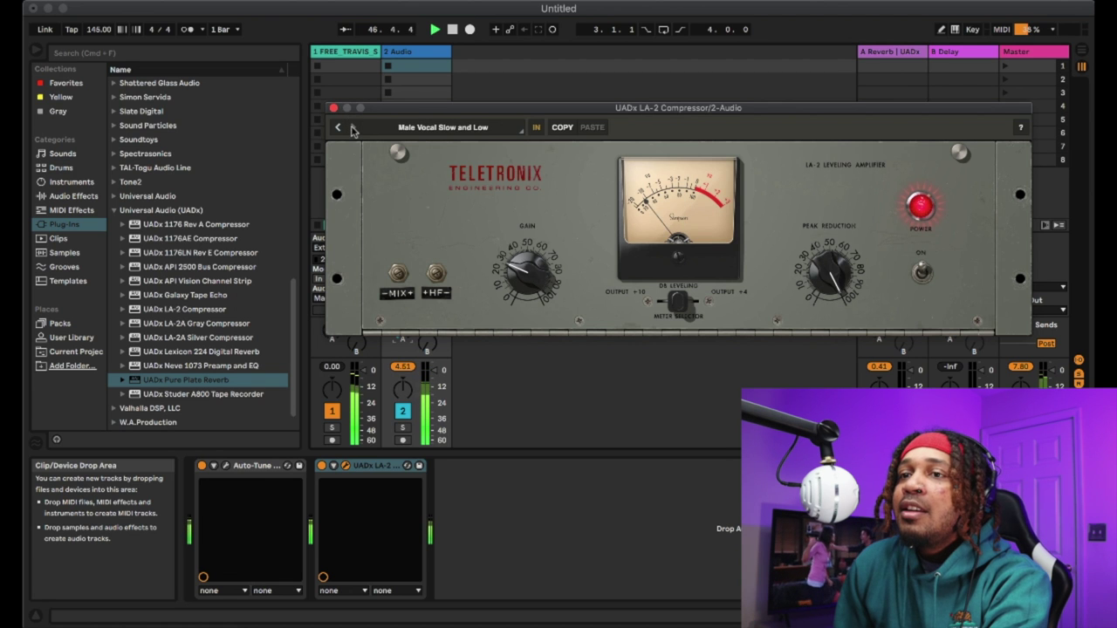
left_click(340, 128)
left_click(340, 127)
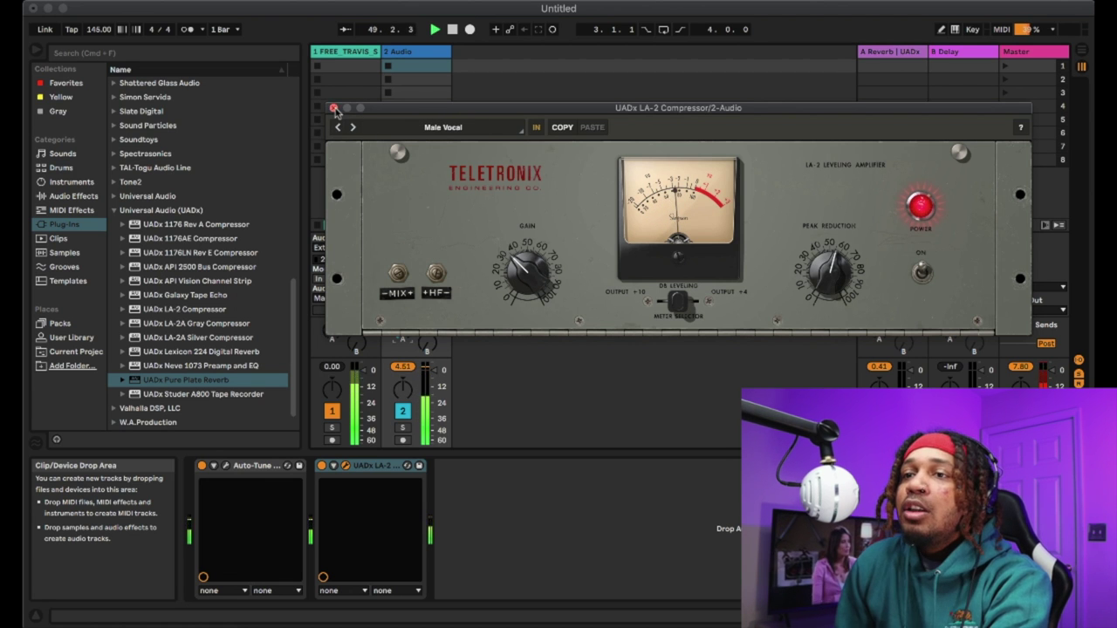
left_click(333, 108)
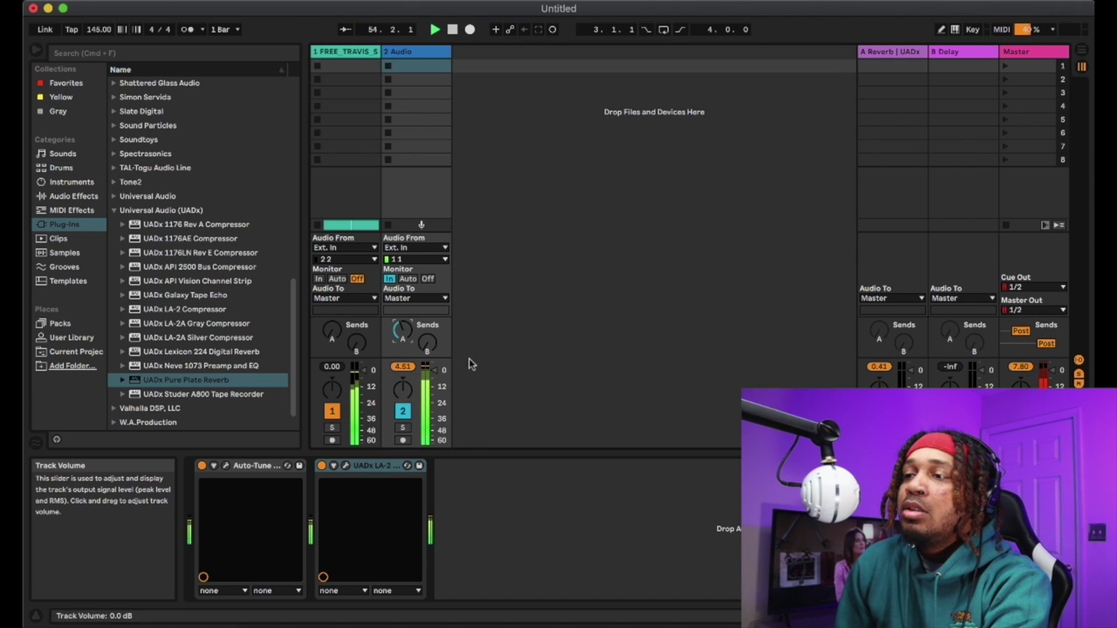
Deactivate the stock Delay on return track B, add the UADx Galaxy Tape Echo after it, and move its window clear of the vocal track.
left_click(955, 54)
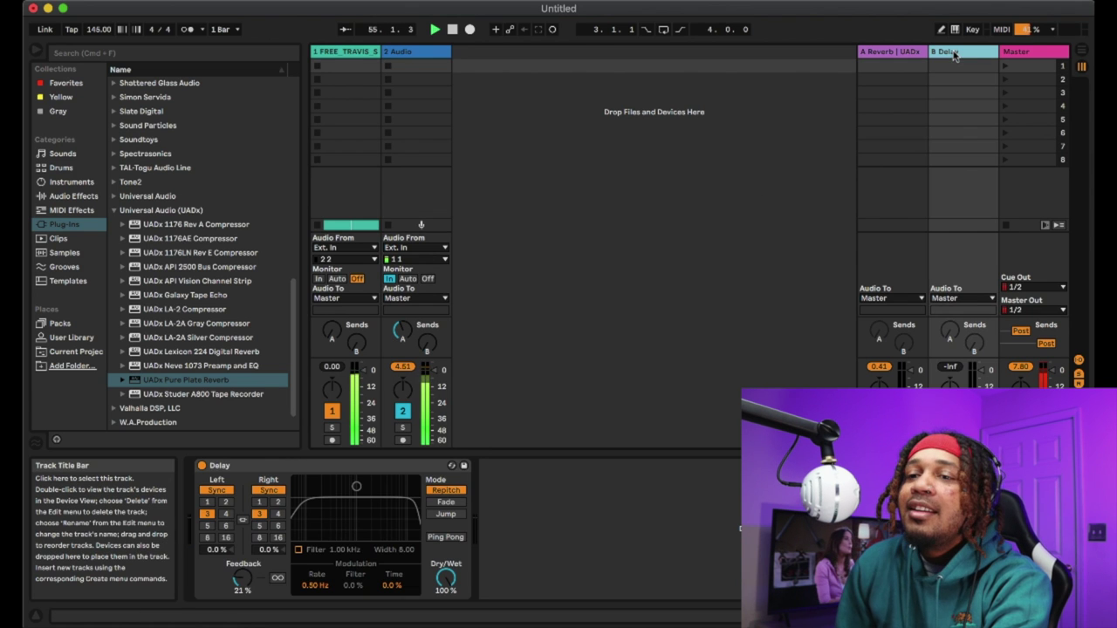
left_click(203, 465)
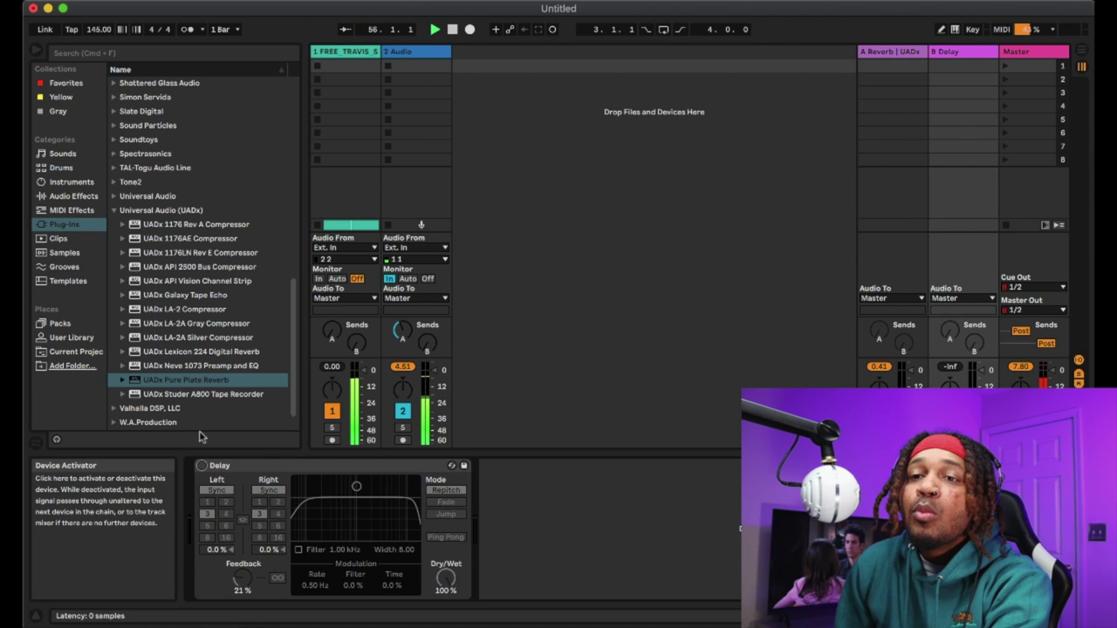
left_click(201, 296)
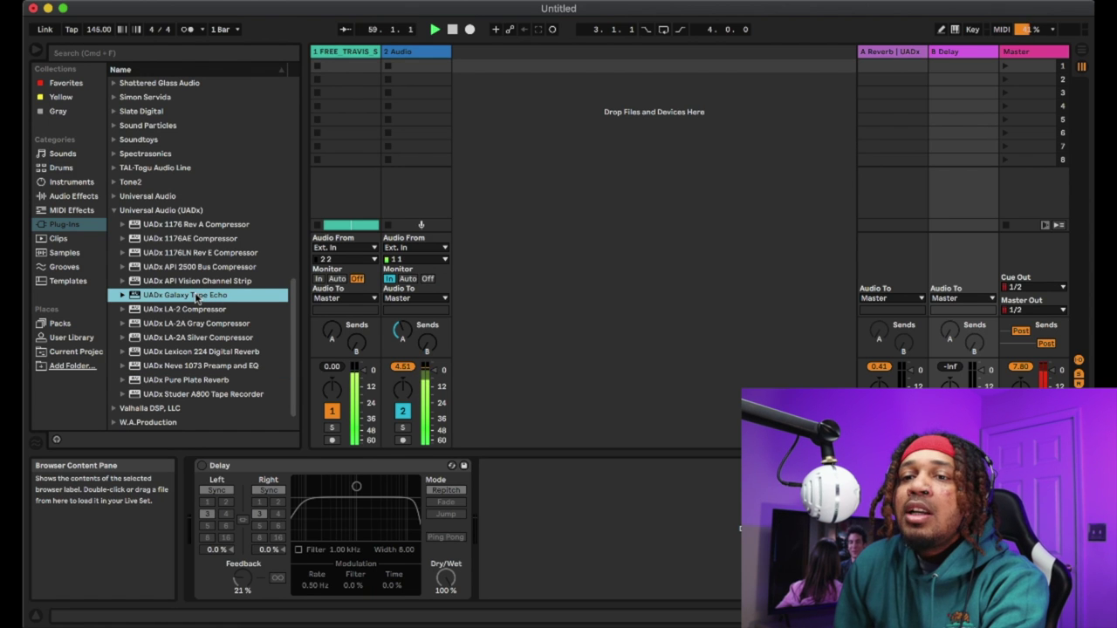
left_click_drag(430, 444, 563, 519)
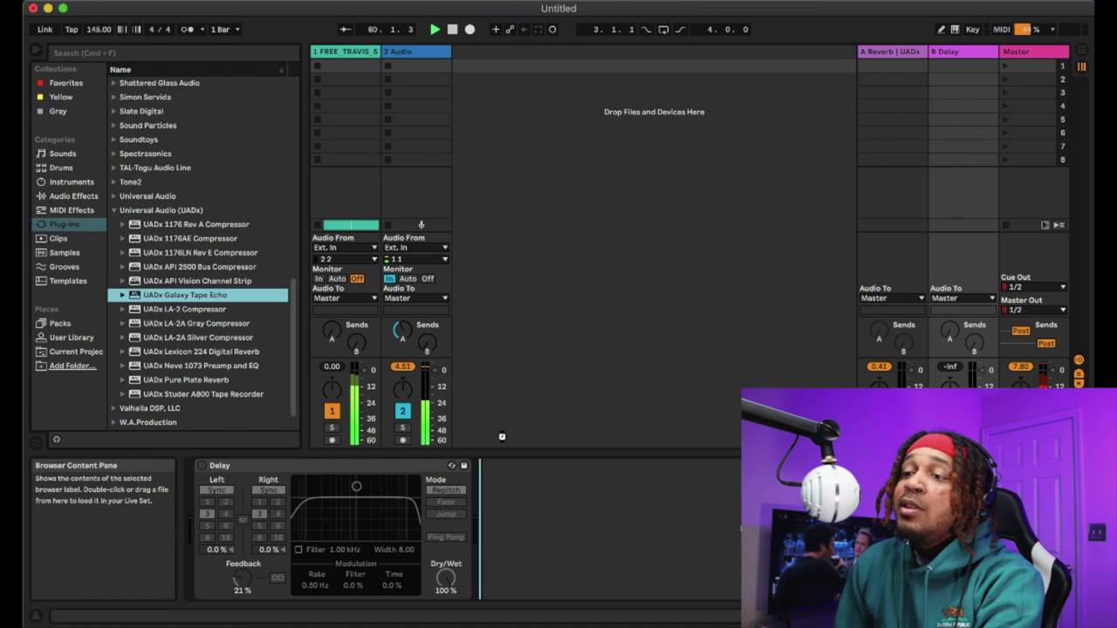
left_click_drag(501, 436, 503, 440)
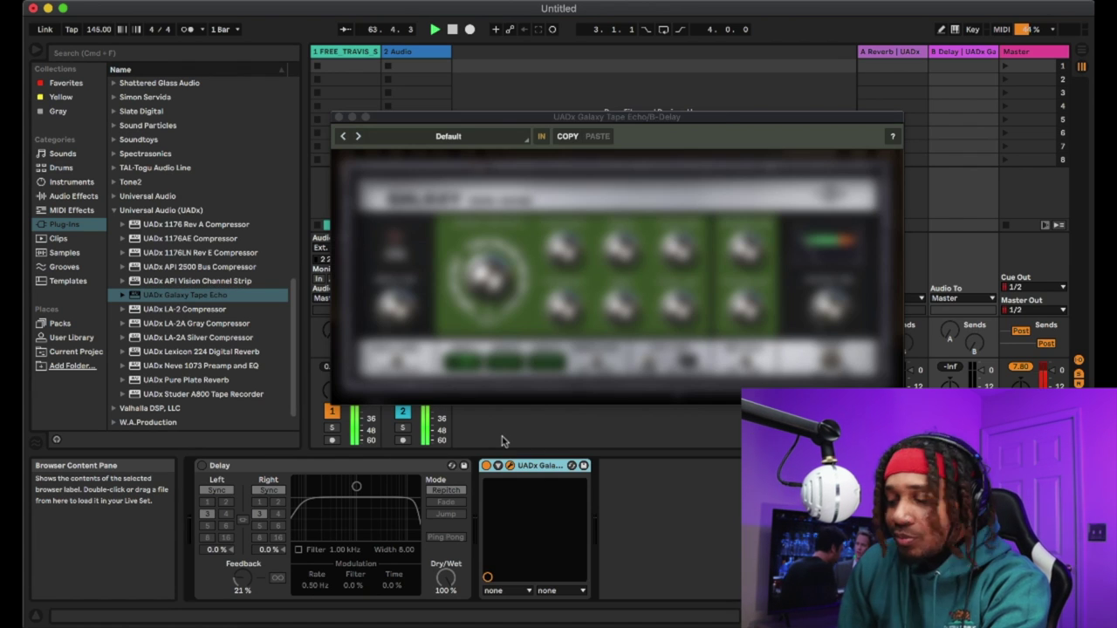
left_click_drag(688, 117, 891, 110)
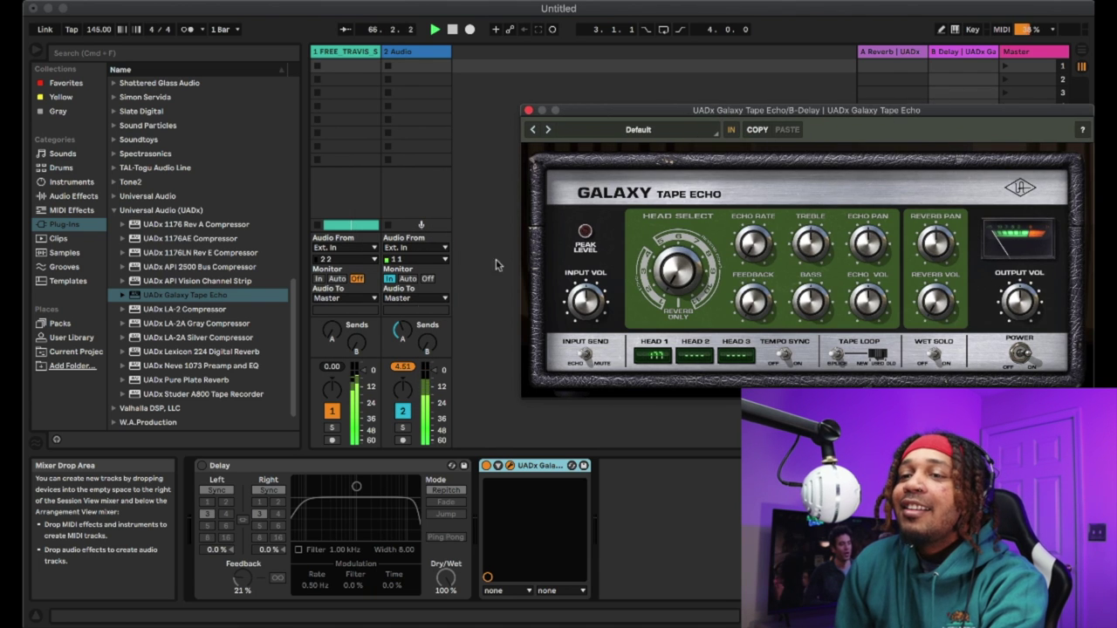
Raise the vocal track's send B and audition Echo Rate settings on the Galaxy Tape Echo, ending with head 1 at 1/16d.
left_click_drag(427, 346, 427, 297)
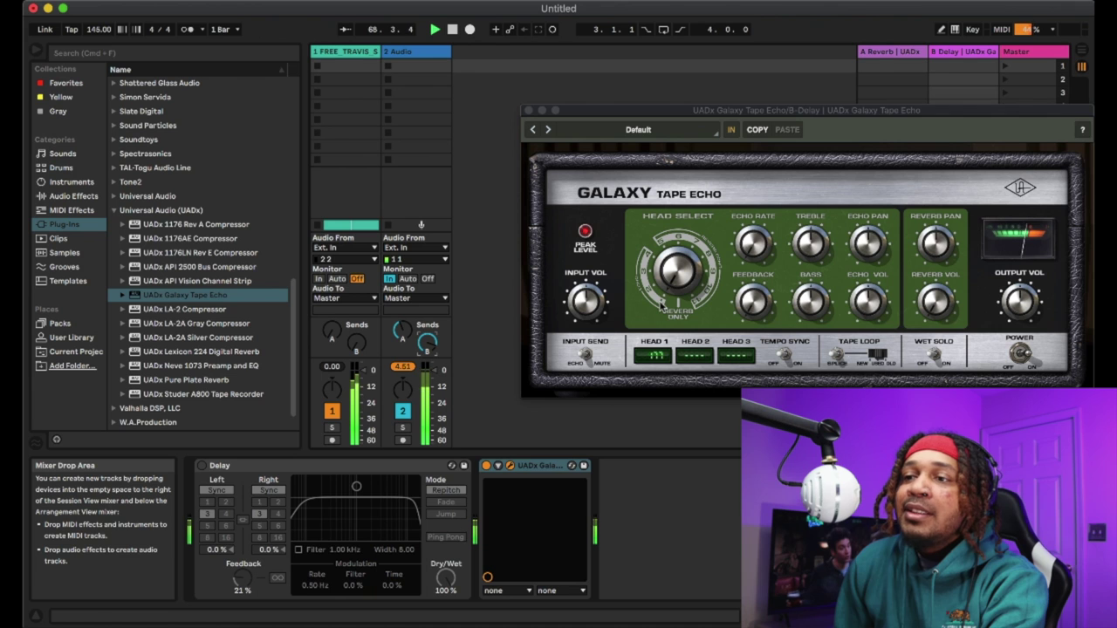
left_click_drag(753, 245, 755, 172)
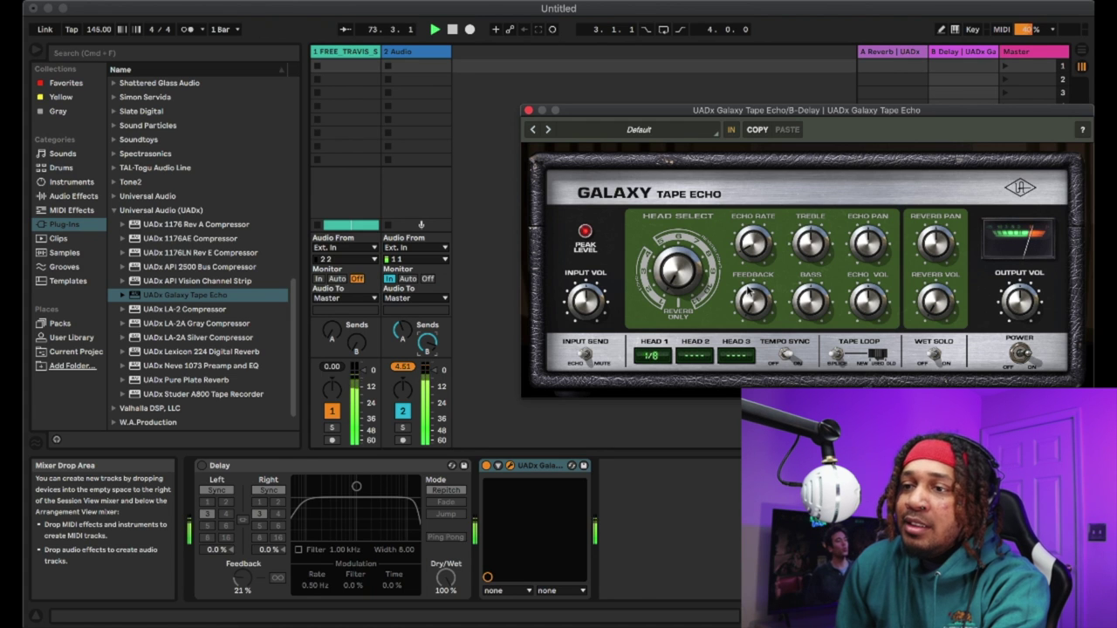
left_click_drag(742, 264, 740, 248)
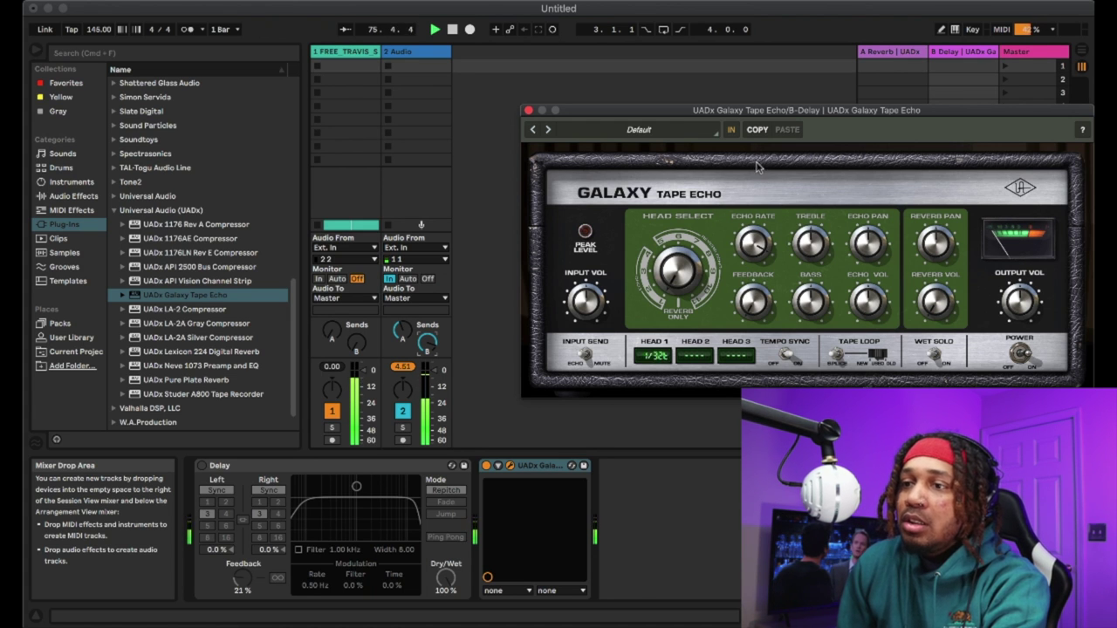
left_click_drag(736, 252, 736, 241)
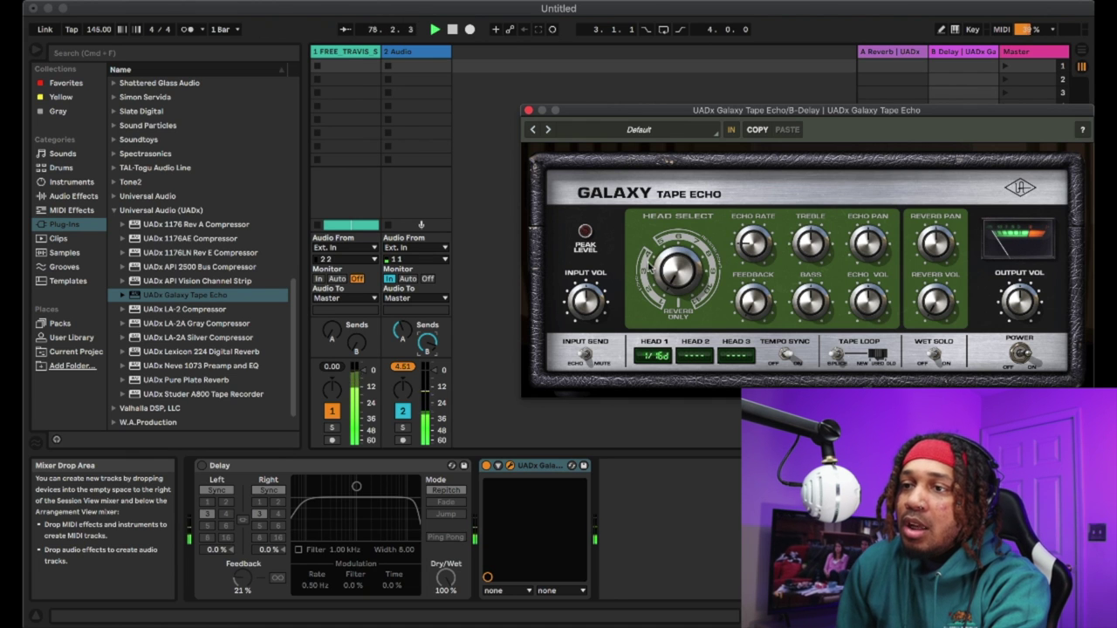
Audition further Echo Rate and Head Select combinations on the Galaxy Tape Echo, including head 1 at 1/32 and head 2 at 1/4.
left_click_drag(754, 269, 756, 275)
left_click_drag(674, 284, 668, 299)
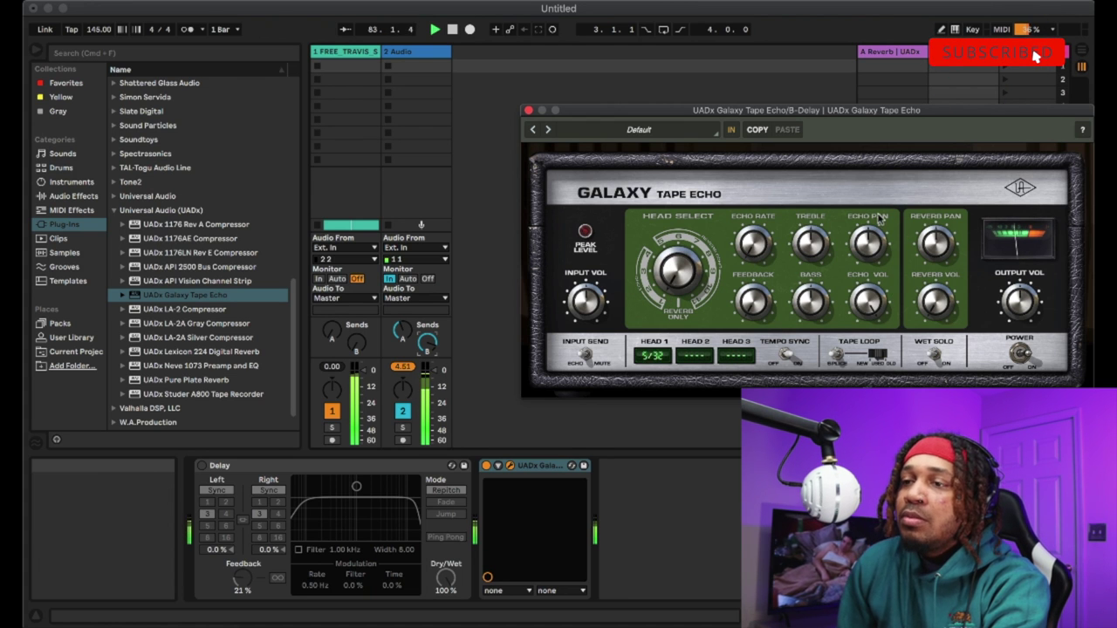
left_click_drag(755, 261, 768, 153)
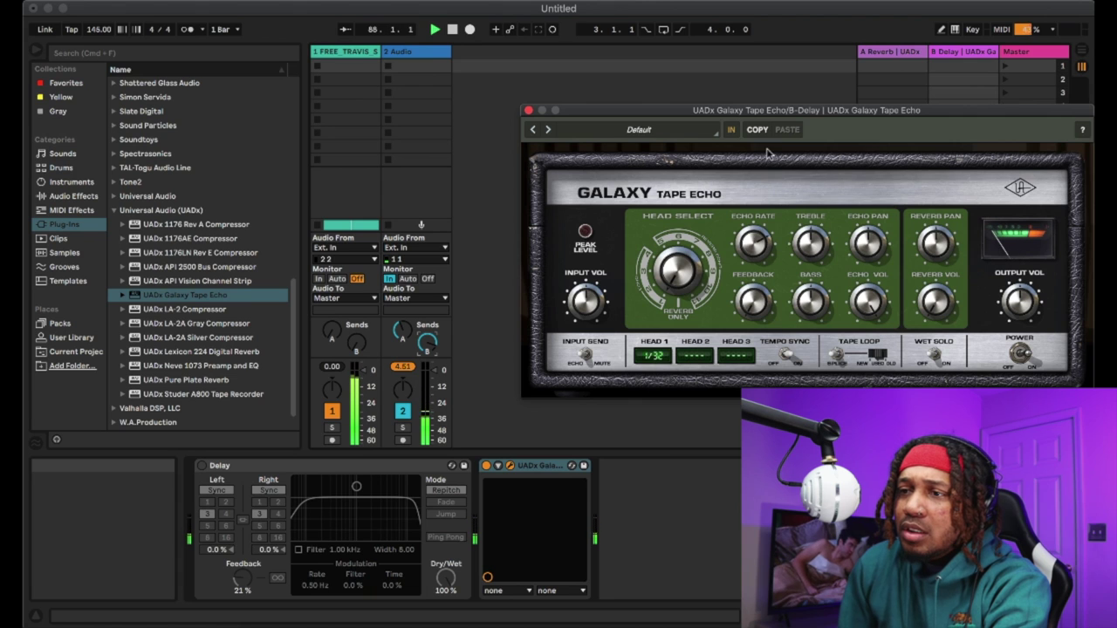
left_click_drag(665, 275, 662, 271)
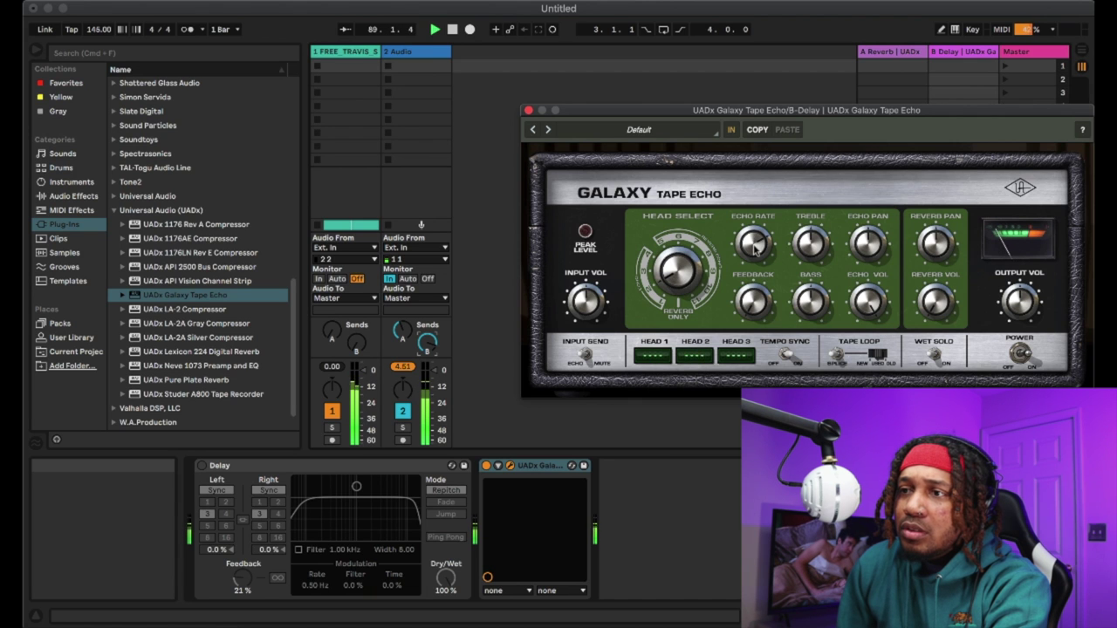
left_click_drag(756, 248, 738, 351)
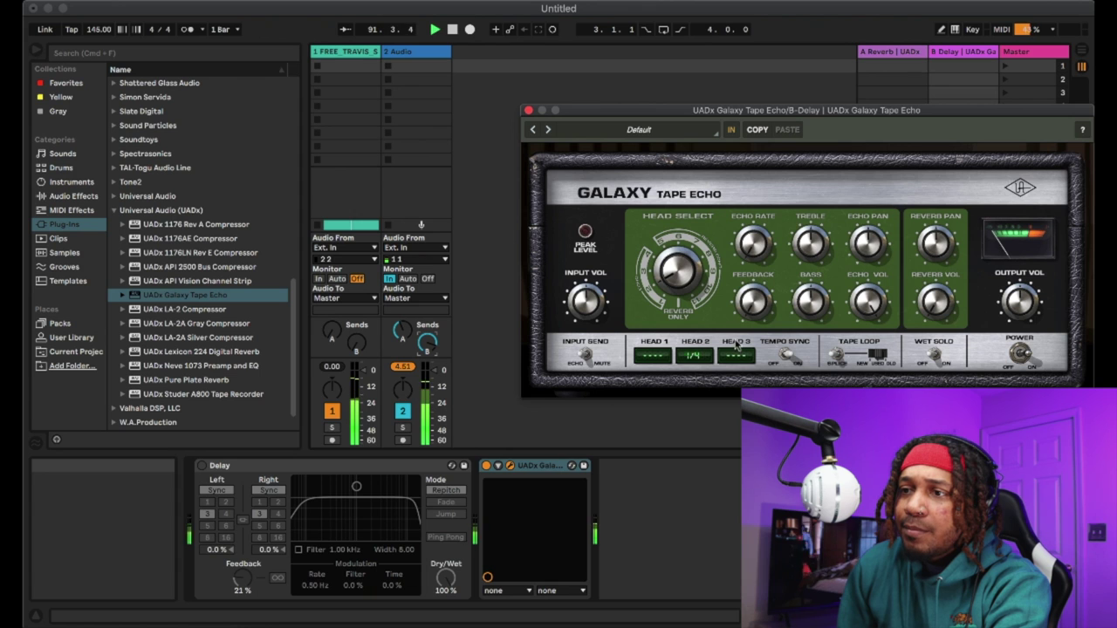
left_click_drag(735, 346, 736, 348)
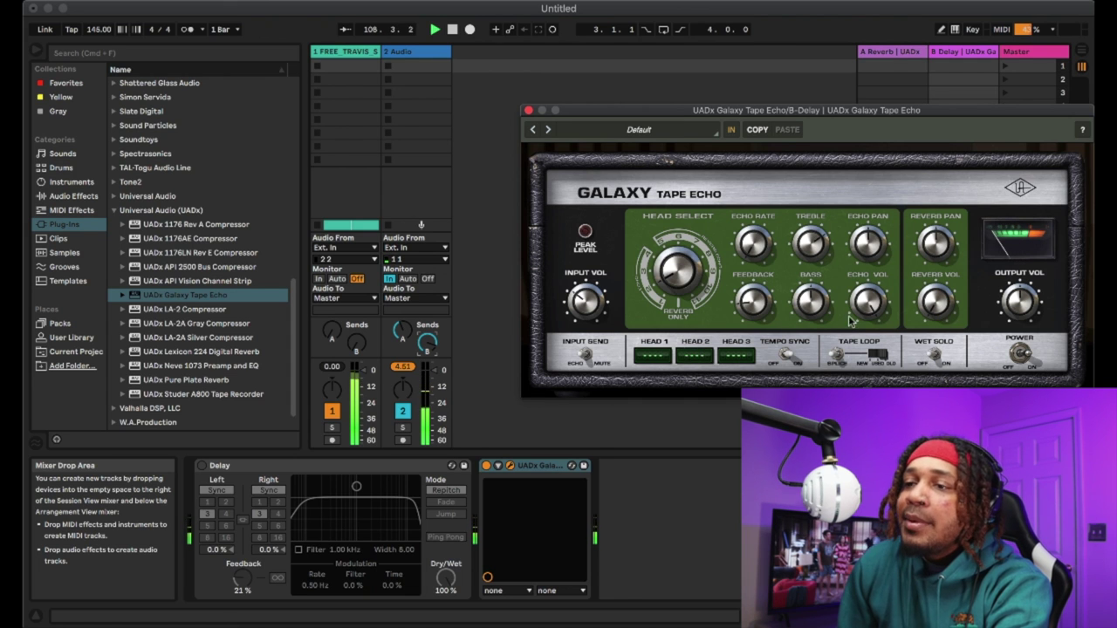
left_click(590, 354)
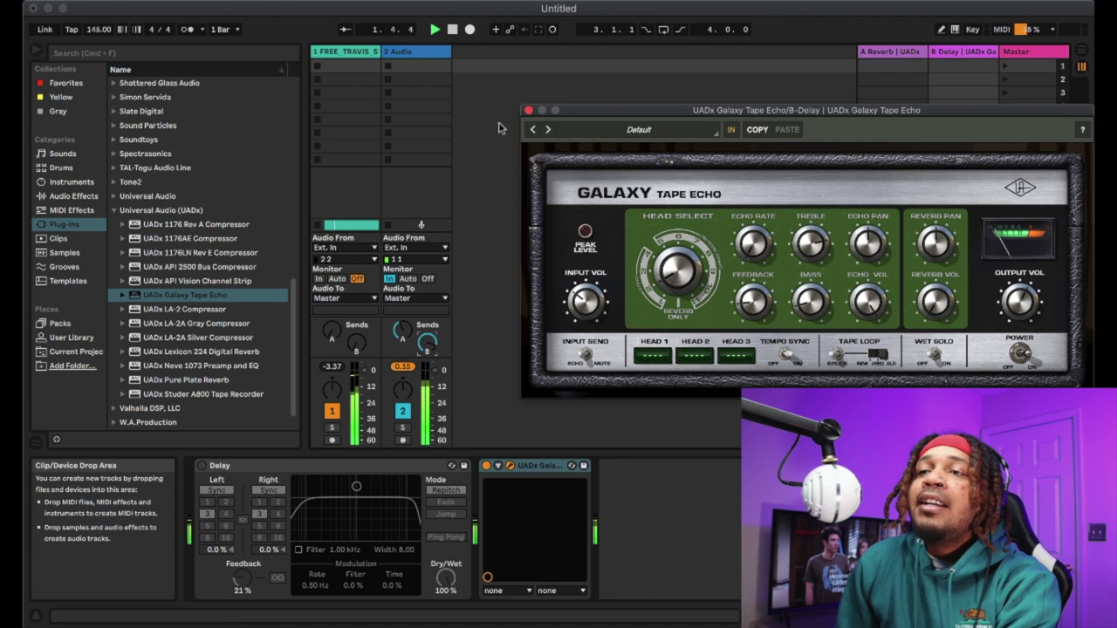
Close the Galaxy Tape Echo window and rebalance the vocal track's sends, auditioning send A at -12.4 dB.
left_click(528, 111)
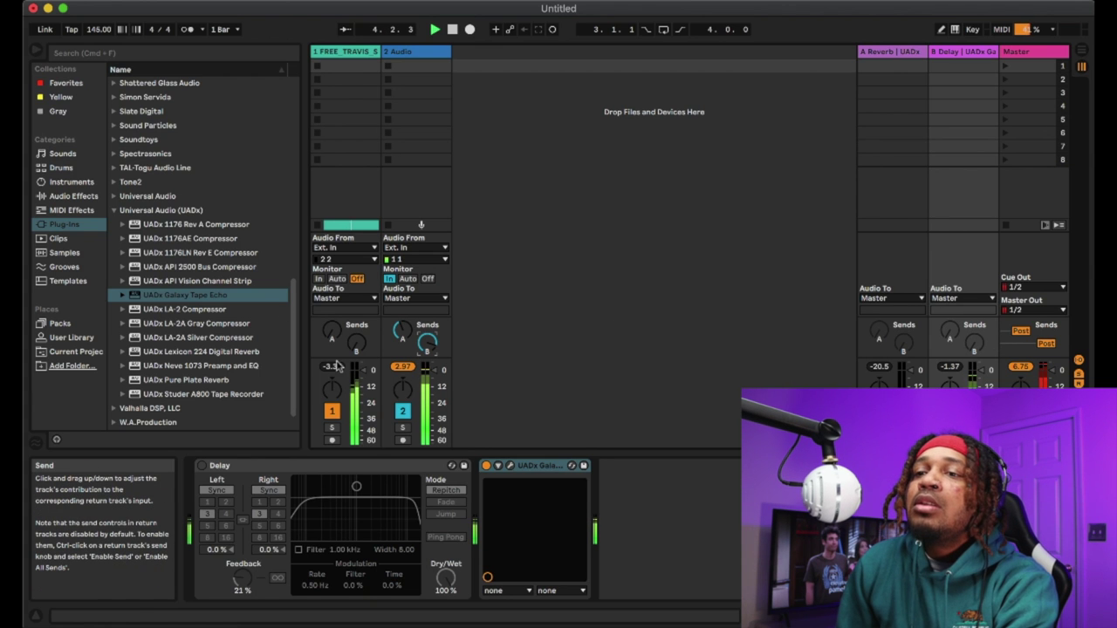
left_click_drag(427, 345, 402, 325)
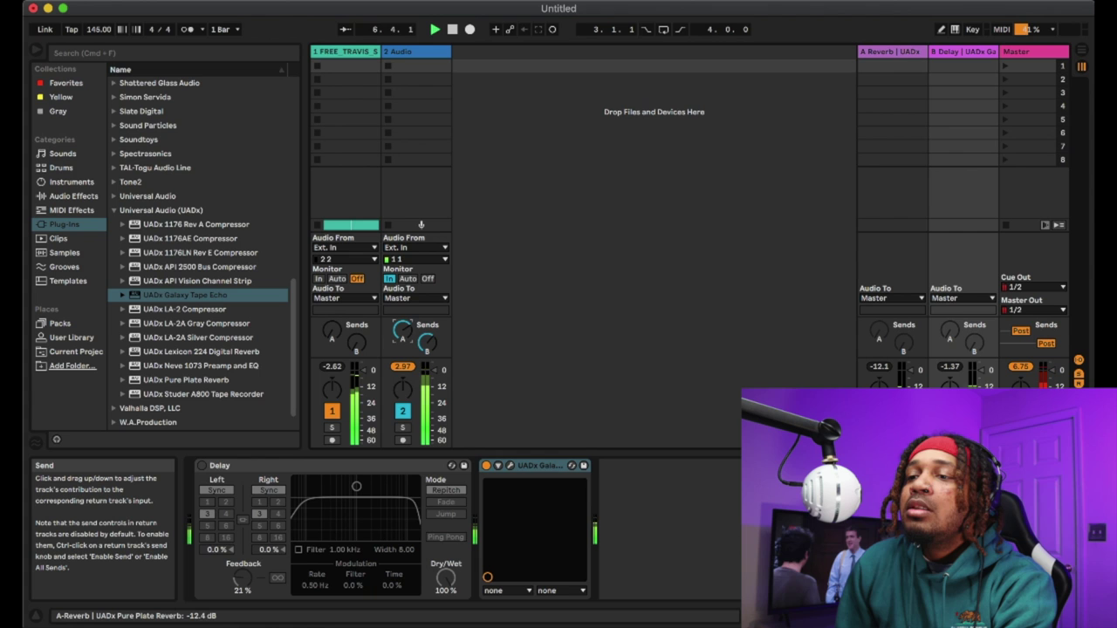
Add the UADx Lexicon 224 Digital Reverb after the Galaxy Tape Echo on return track B.
left_click(201, 351)
left_click_drag(659, 505, 707, 522)
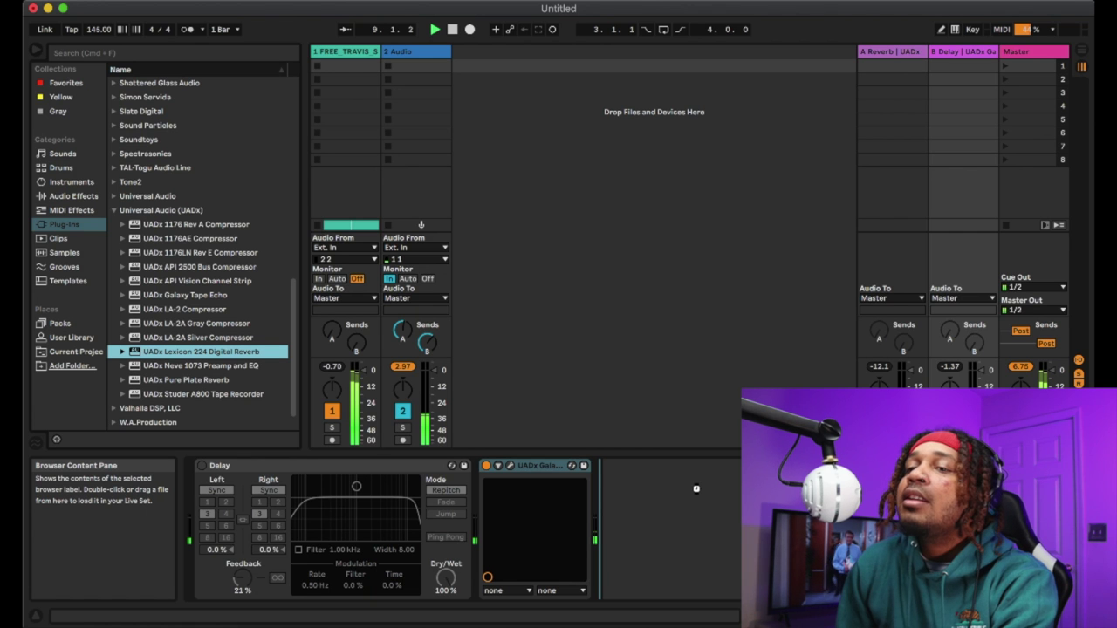
left_click_drag(696, 488, 696, 487)
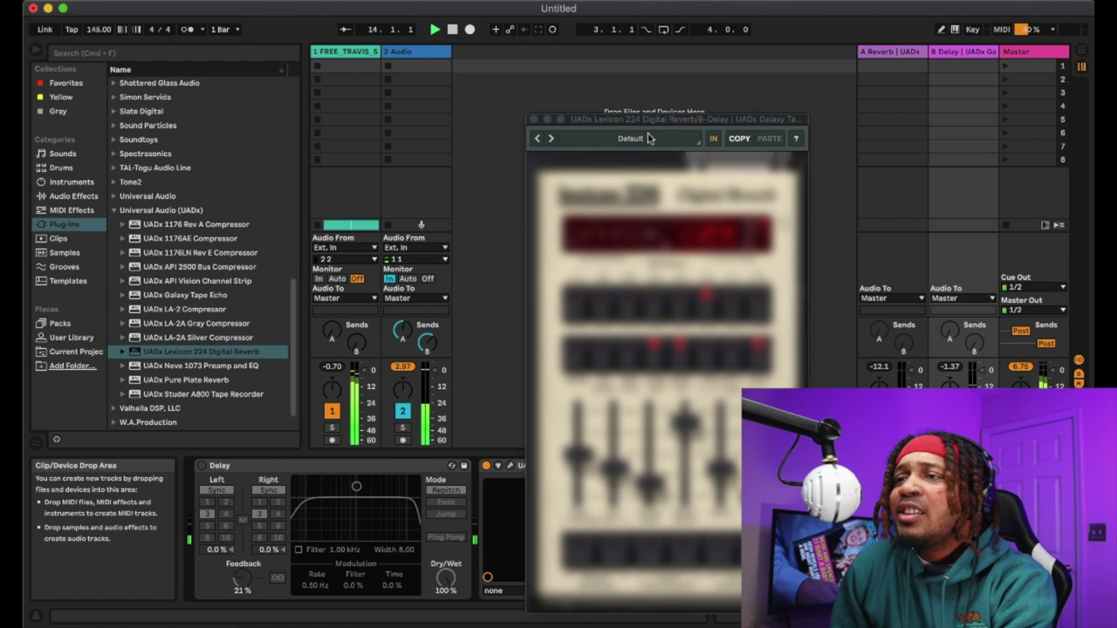
Filter the Lexicon 224 presets by the Vocal tag, load Brooklyn BVs, and close the preset browser.
left_click(647, 138)
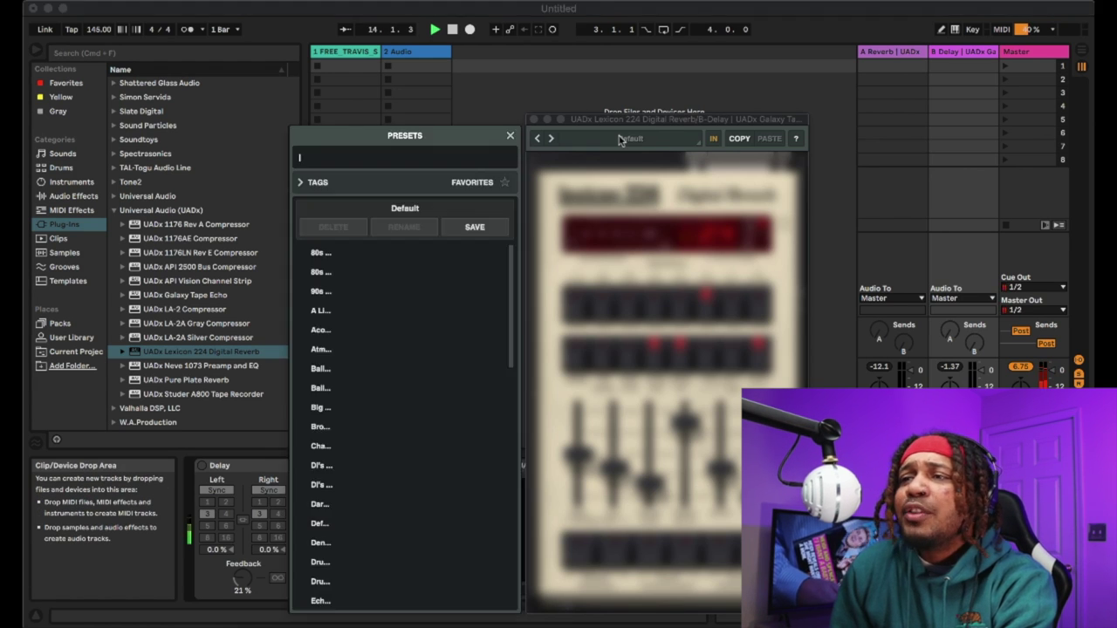
left_click(307, 181)
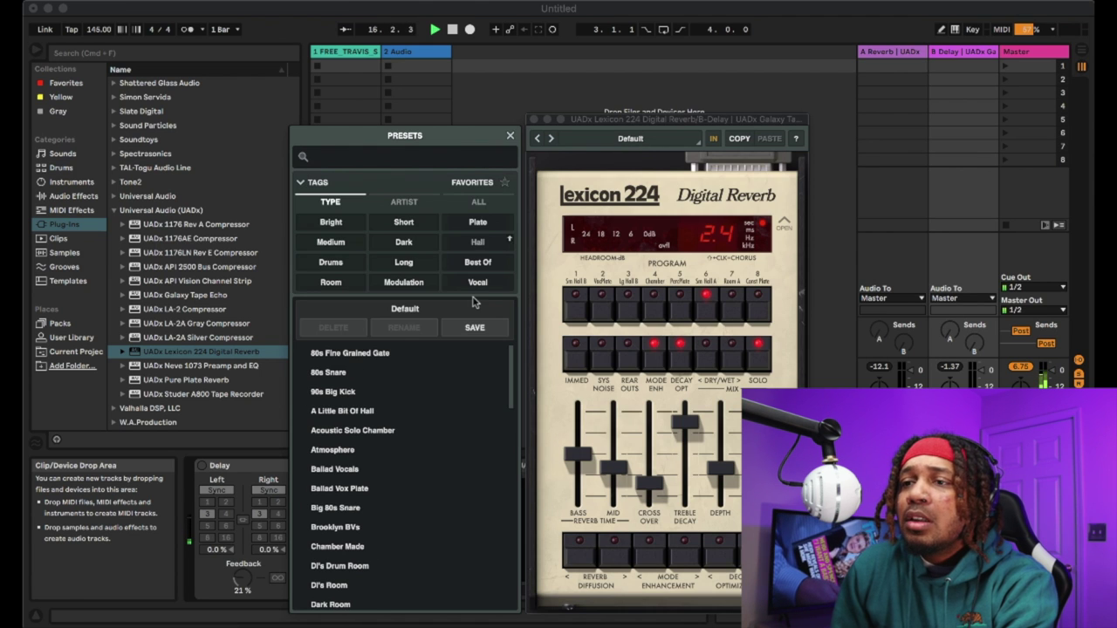
left_click(476, 283)
left_click(326, 394)
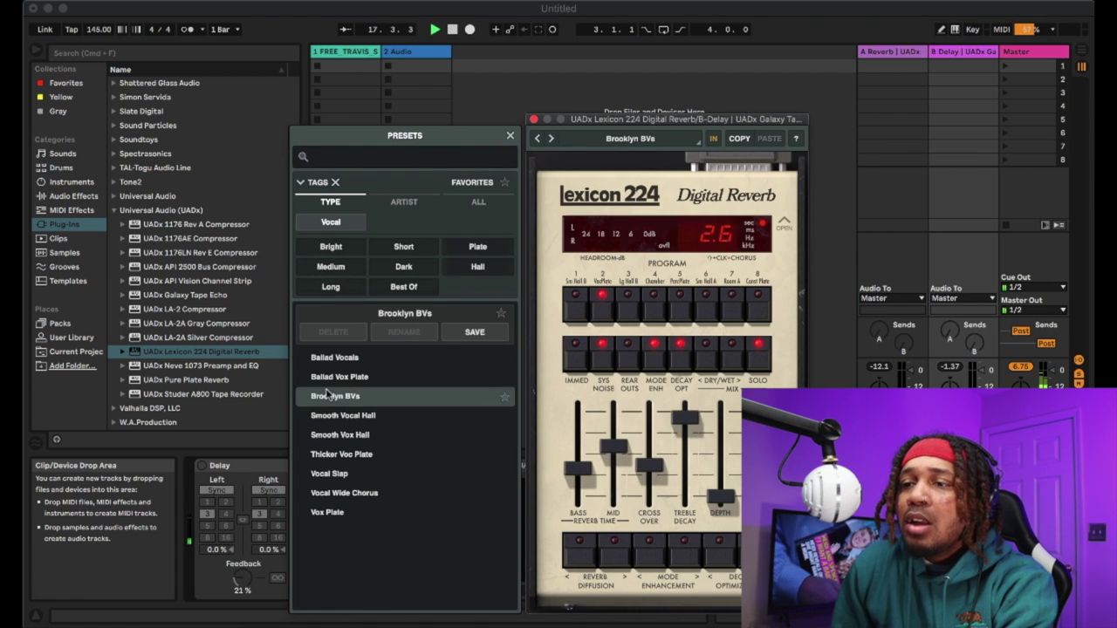
left_click_drag(647, 125, 777, 72)
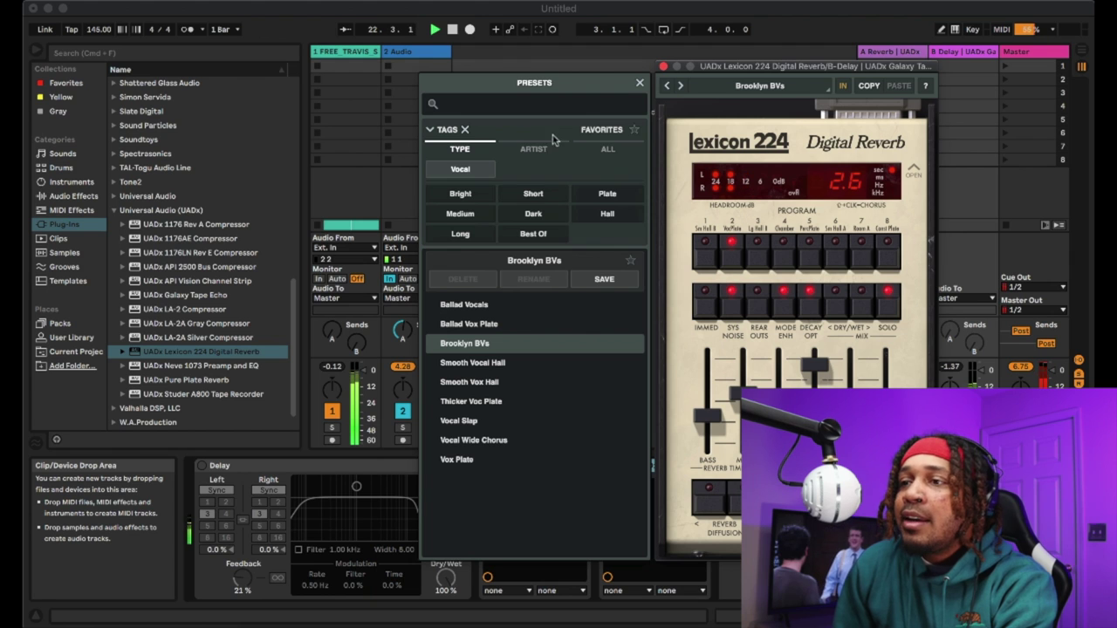
left_click(640, 83)
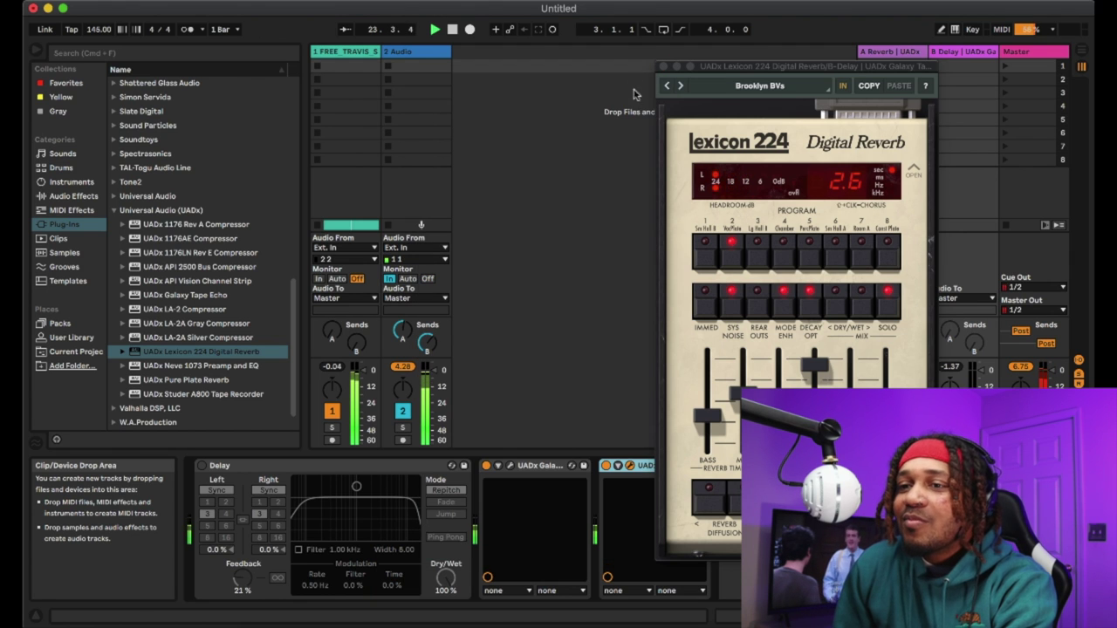
Adjust the vocal track's send A and the output level in the Lexicon 224's hidden control section, closing that section again.
mouse_move(401, 332)
left_mouse_down()
mouse_move(400, 321)
mouse_move(401, 332)
left_mouse_up()
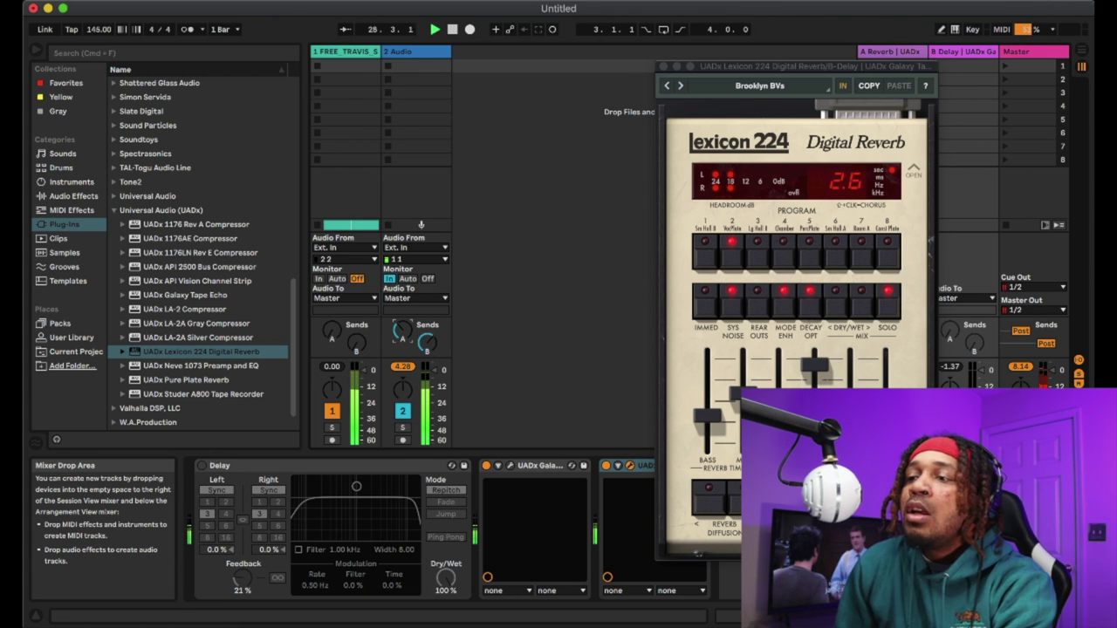
left_click(911, 171)
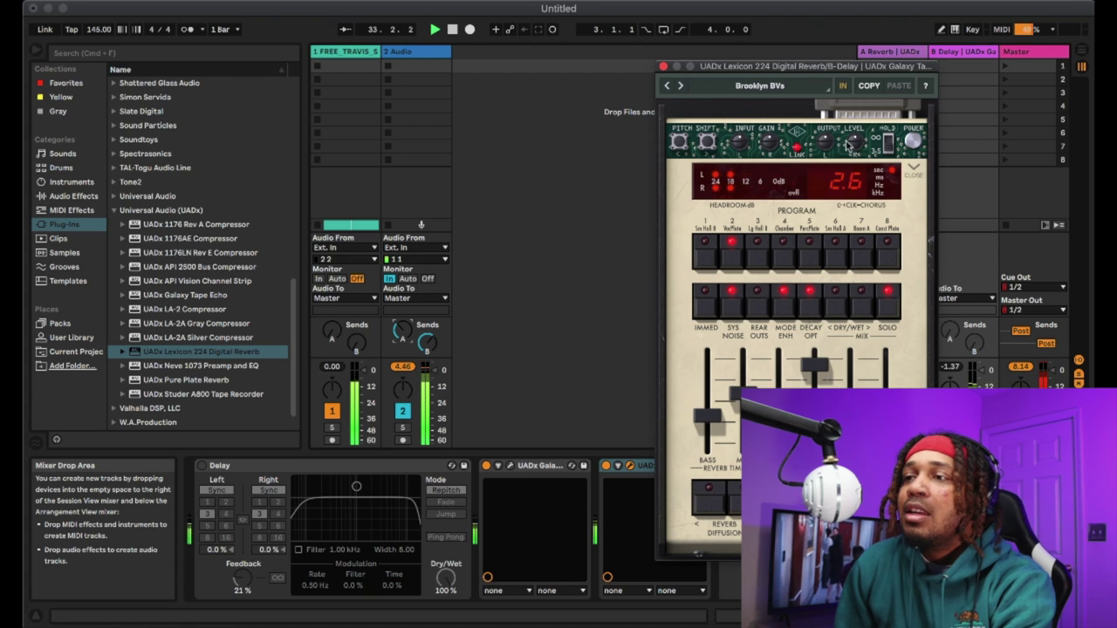
left_click_drag(854, 143, 855, 153)
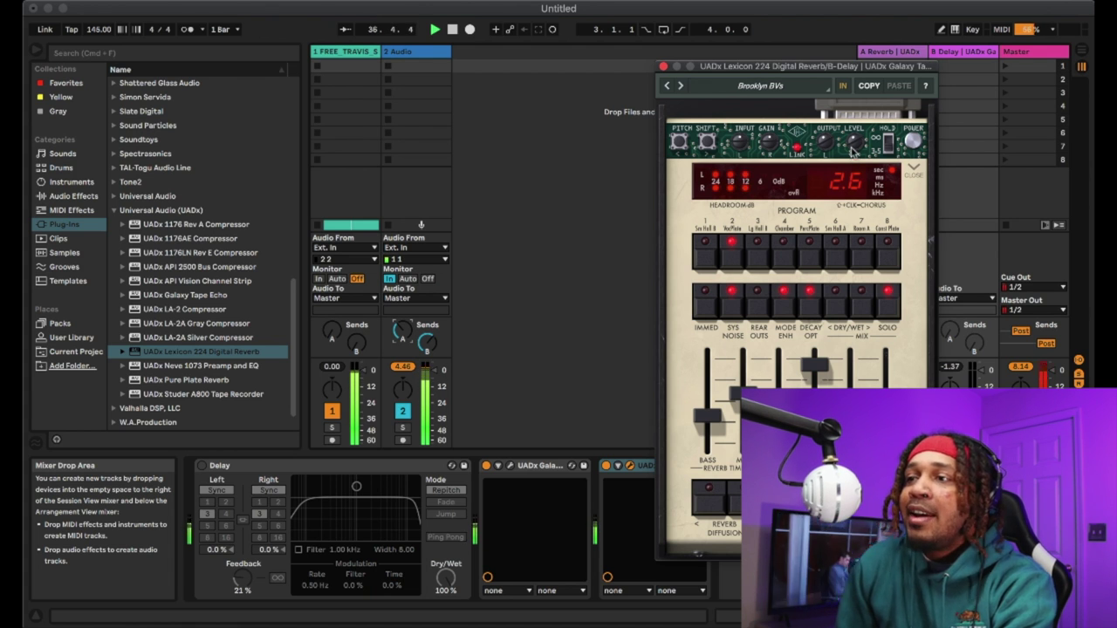
left_click(913, 170)
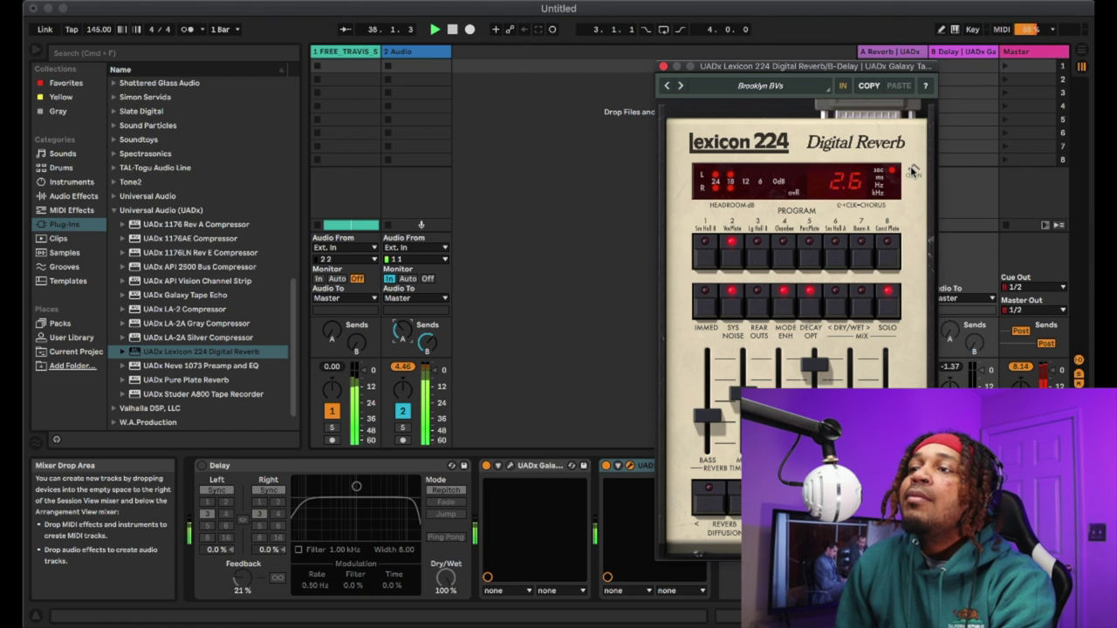
Set the vocal track's send A to -45.0 dB and send B to -15.2 dB, and close the Lexicon 224 window.
left_click(403, 330)
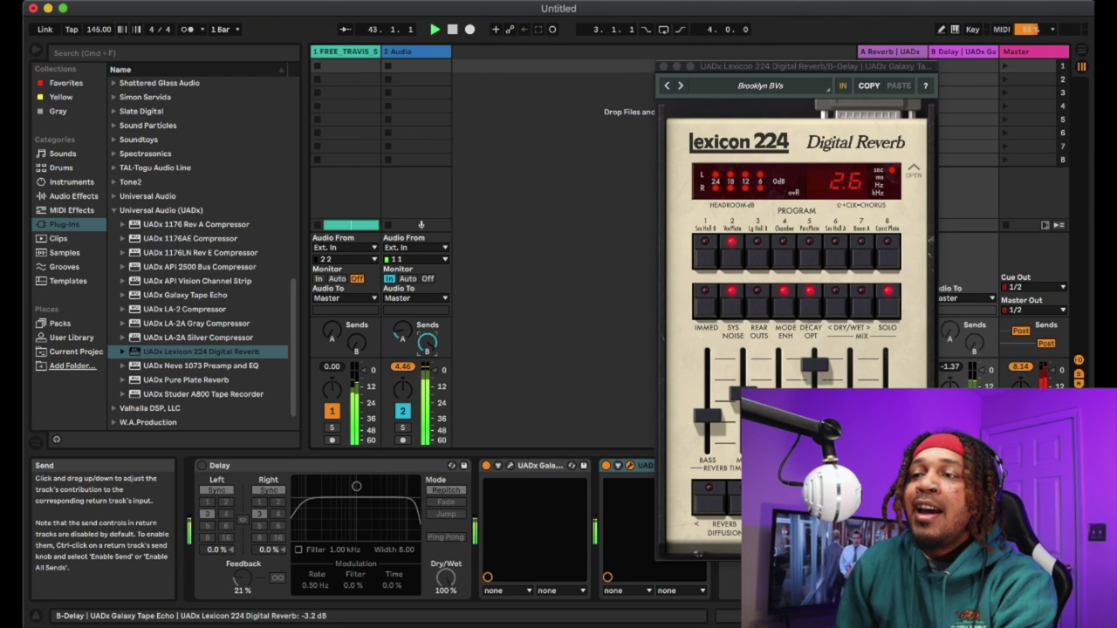
left_click_drag(427, 346, 426, 363)
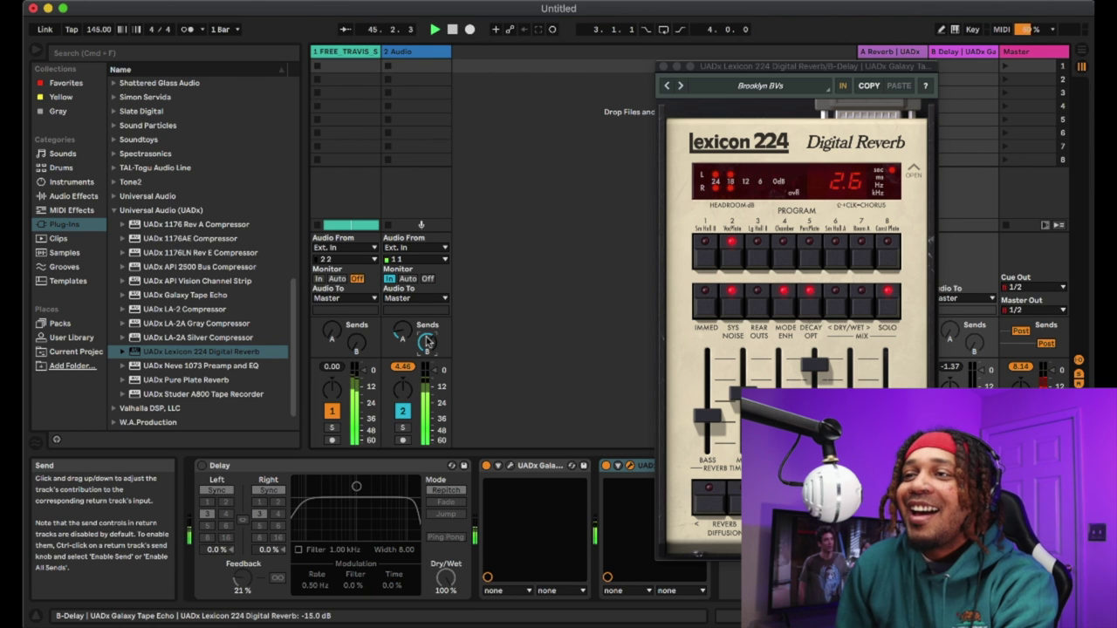
left_click(663, 66)
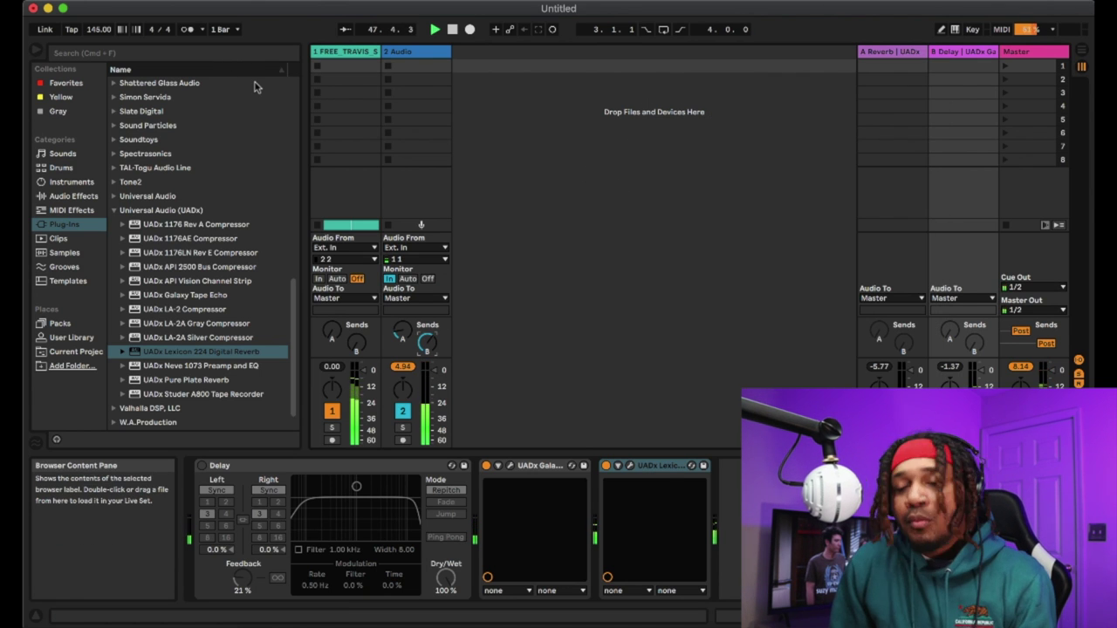
In the Arrangement View, bypass the UADx LA-2 on the vocal track and add the UADx Neve 1073 Preamp and EQ after it.
key("Tab")
left_click(885, 202)
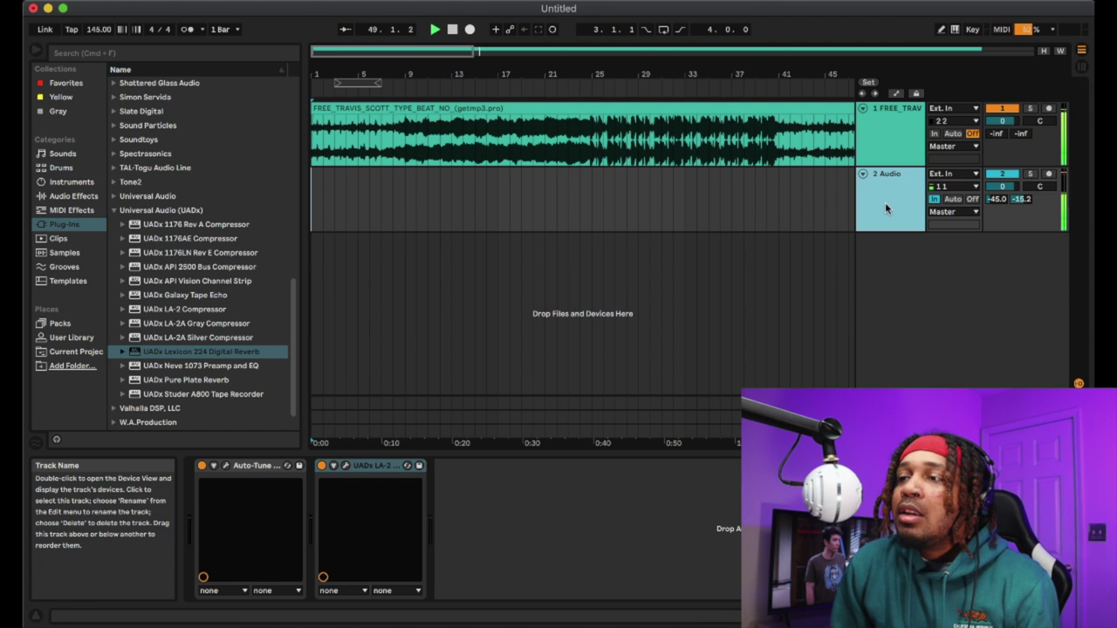
left_click(322, 467)
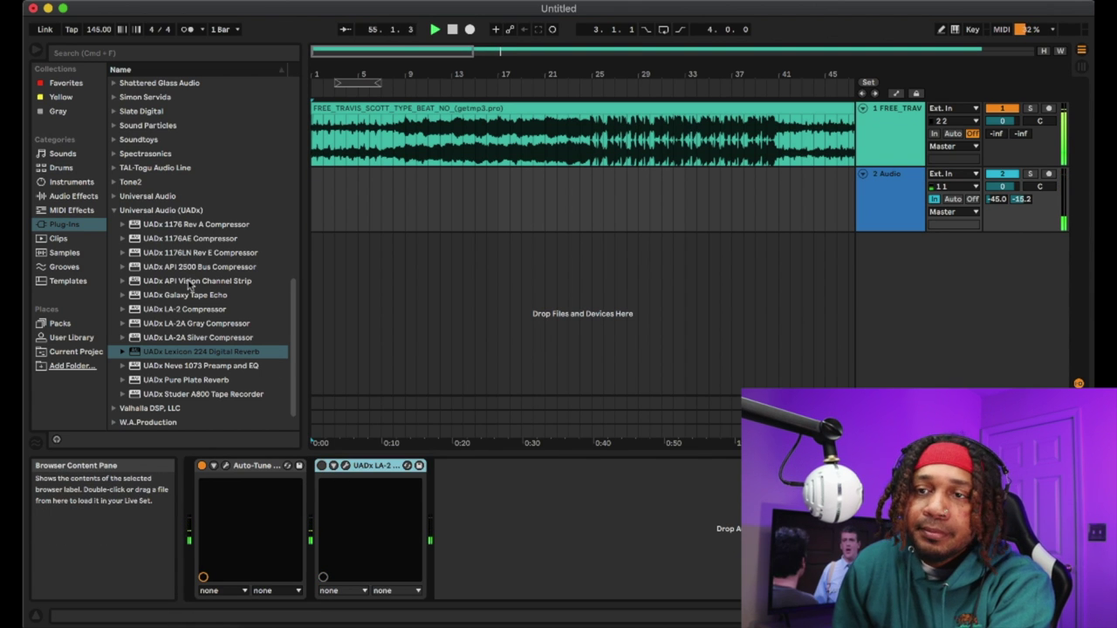
left_click_drag(222, 368, 532, 508)
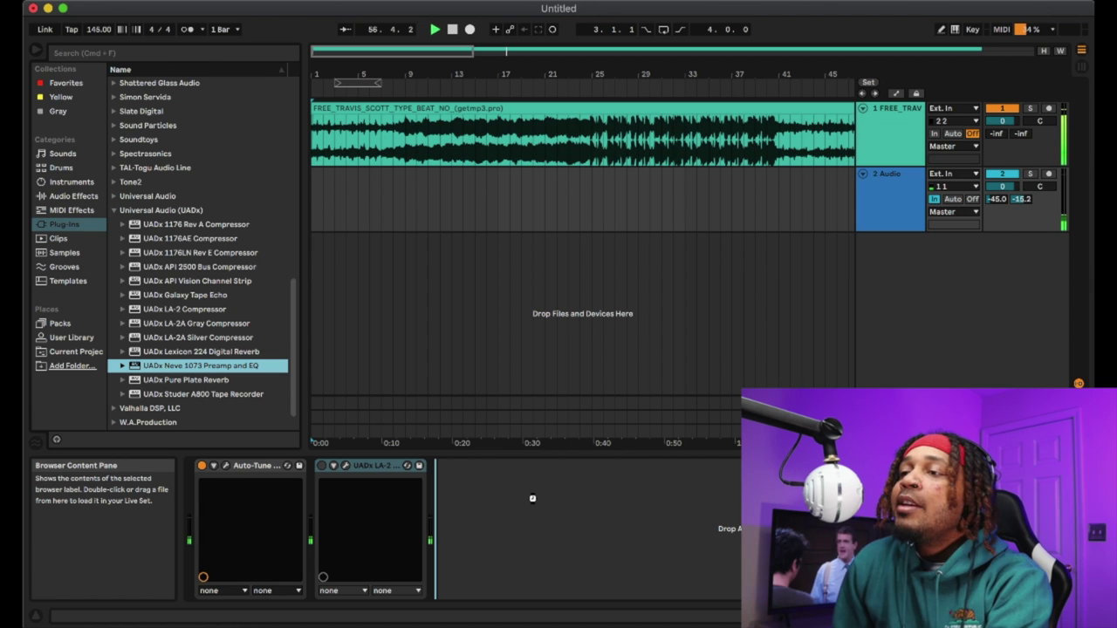
left_click_drag(532, 503, 533, 502)
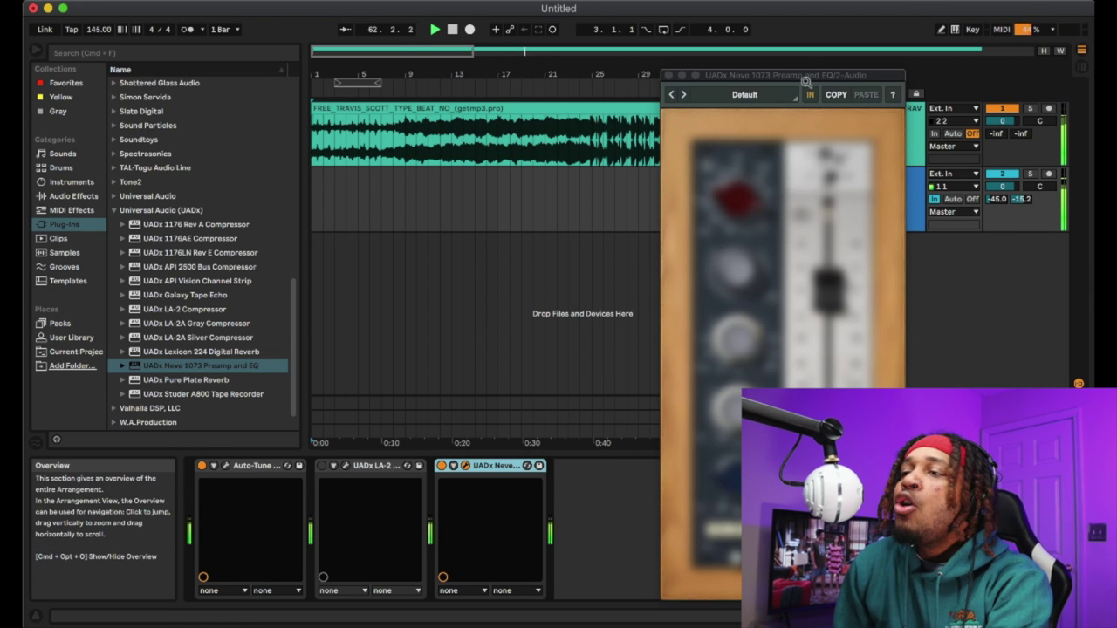
Adjust the Neve 1073's red gain knob, lower its fader to about -10 dB, and close the plug-in window.
left_click_drag(787, 76, 669, 51)
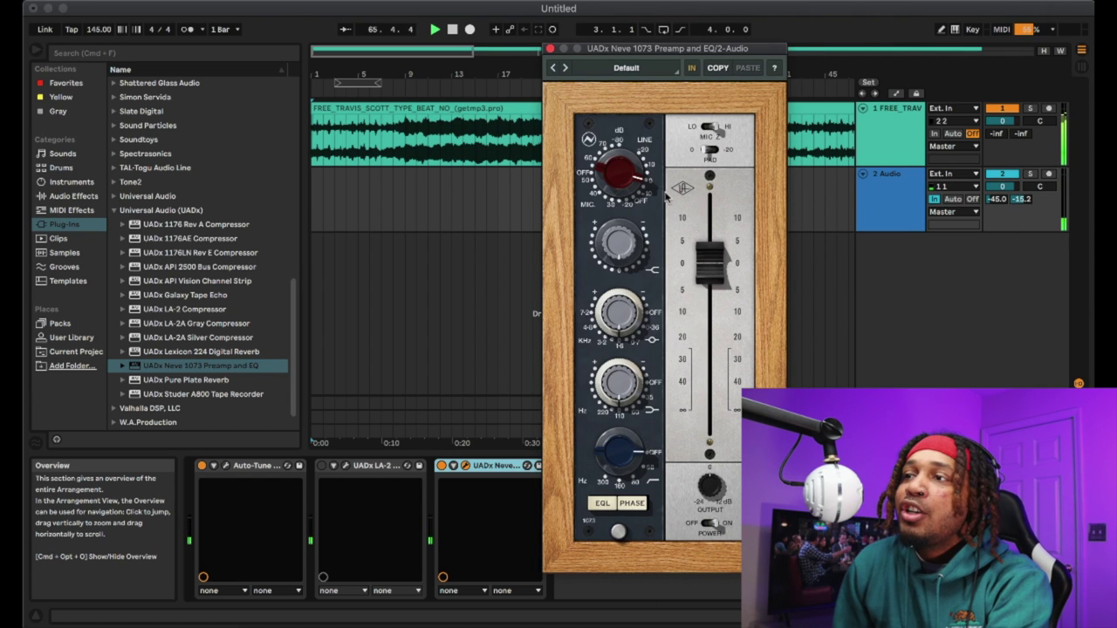
scroll(631, 203, "down", 2)
left_click_drag(714, 276, 716, 313)
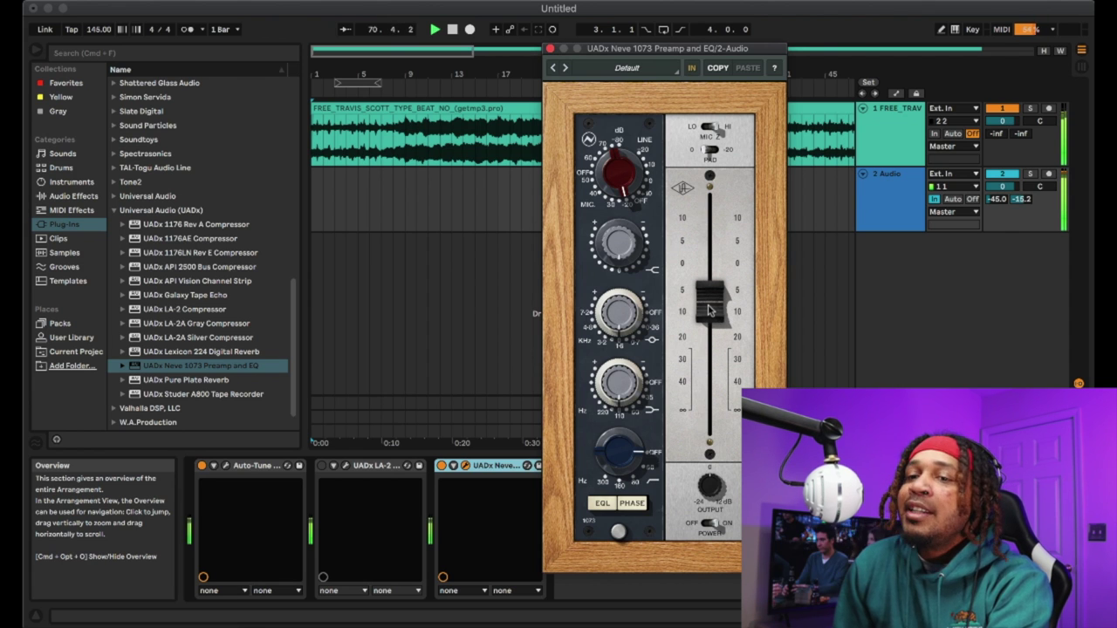
left_click_drag(712, 305, 713, 311)
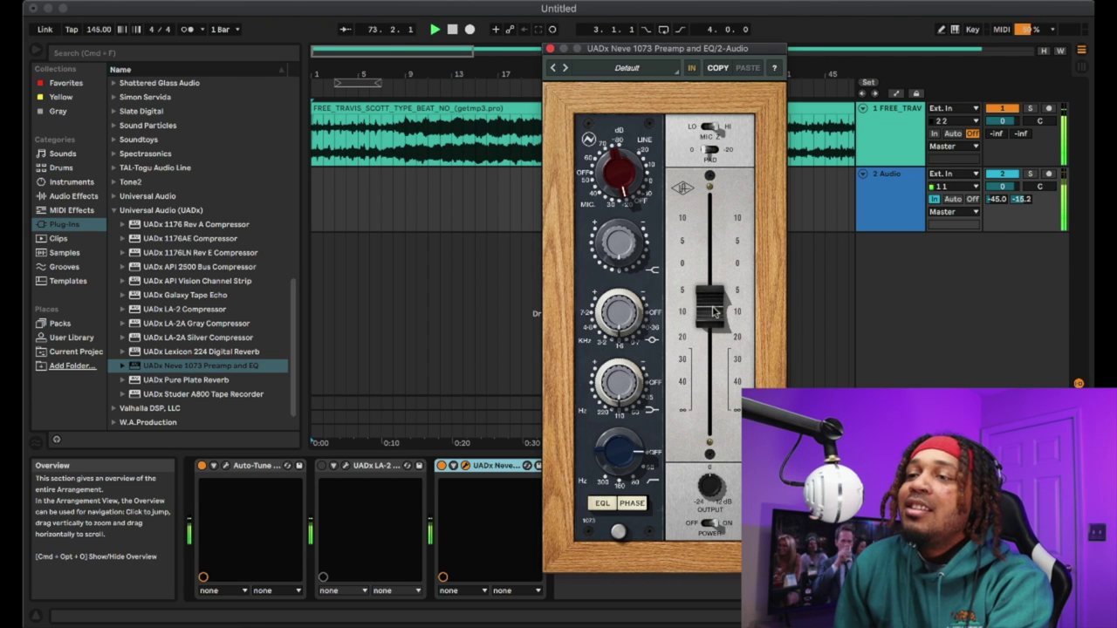
left_click_drag(713, 312, 713, 320)
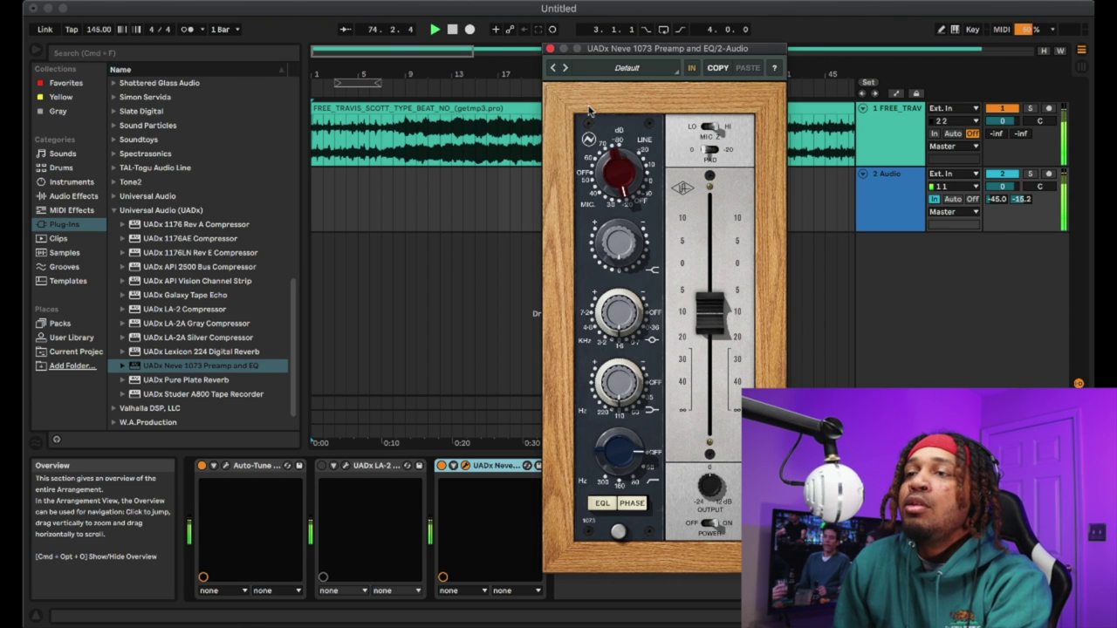
left_click(550, 48)
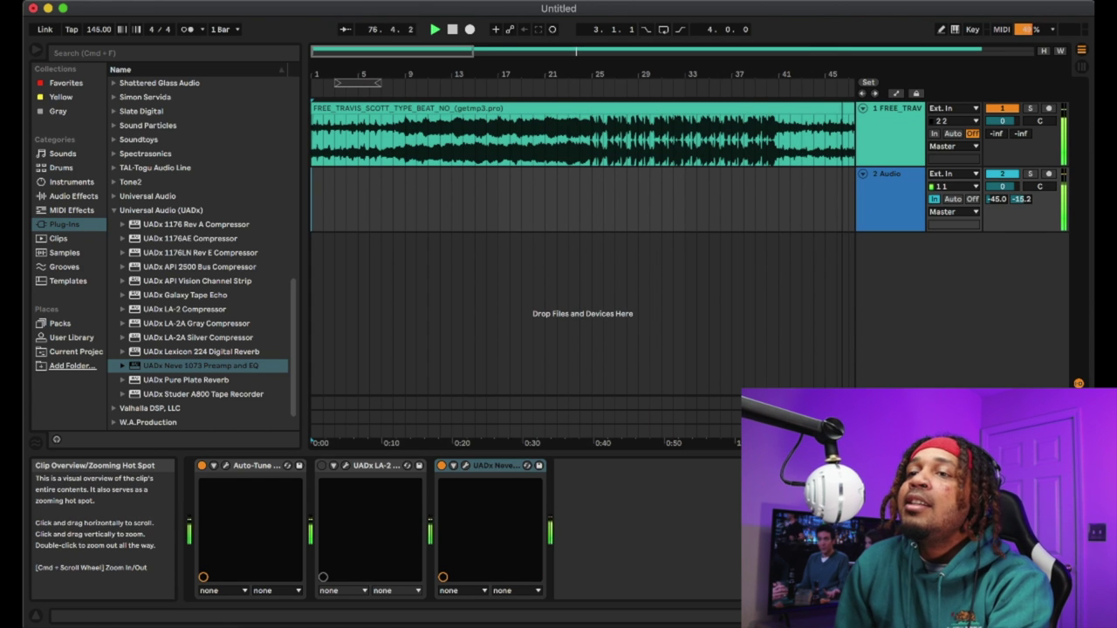
Show more of the arrangement, stop playback, and duplicate the vocal track with its plug-in chain.
left_click_drag(505, 51, 472, 51)
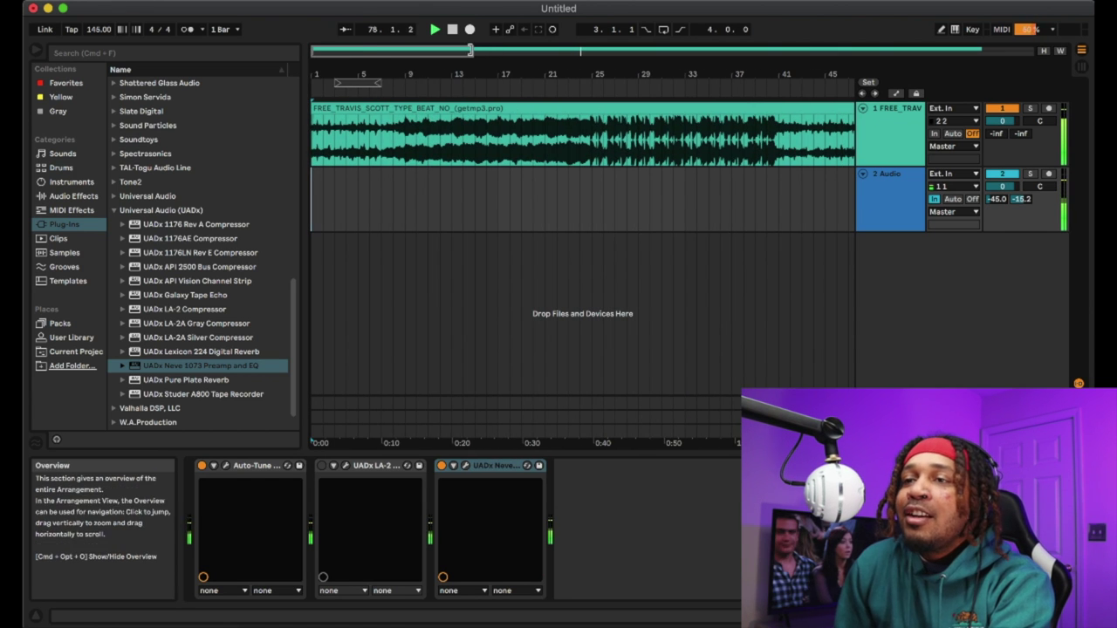
left_click_drag(553, 54, 585, 52)
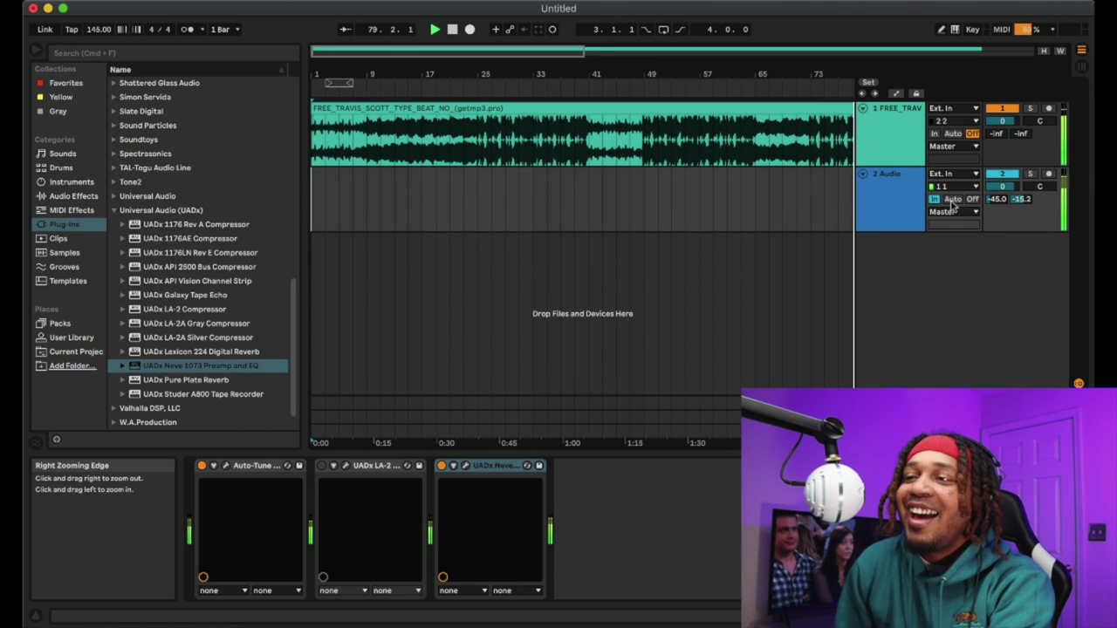
left_click(888, 196)
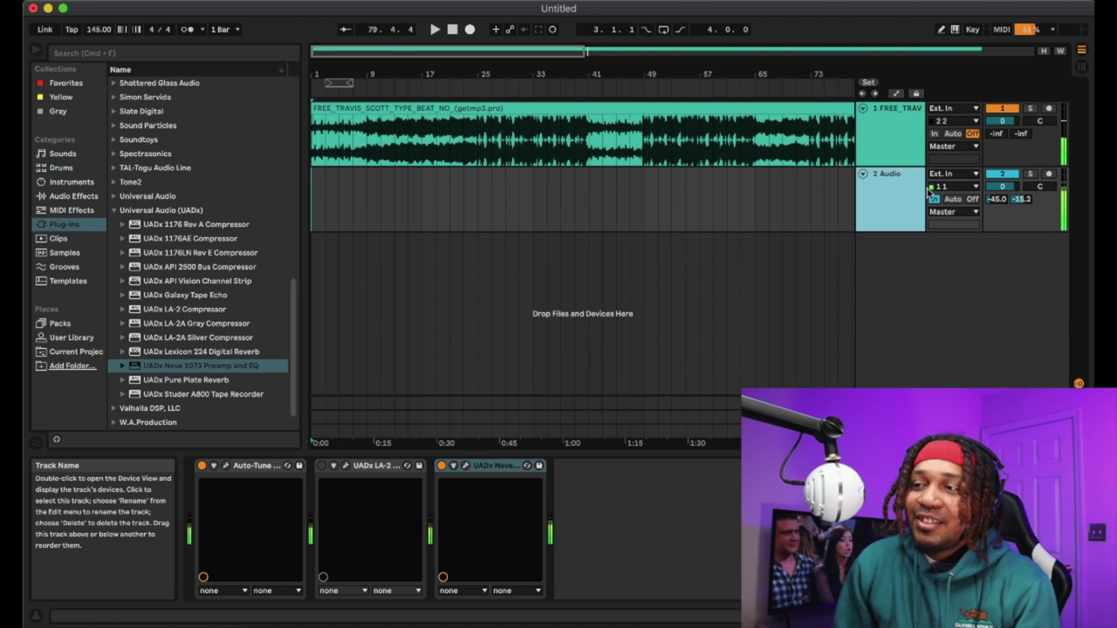
right_click(892, 201)
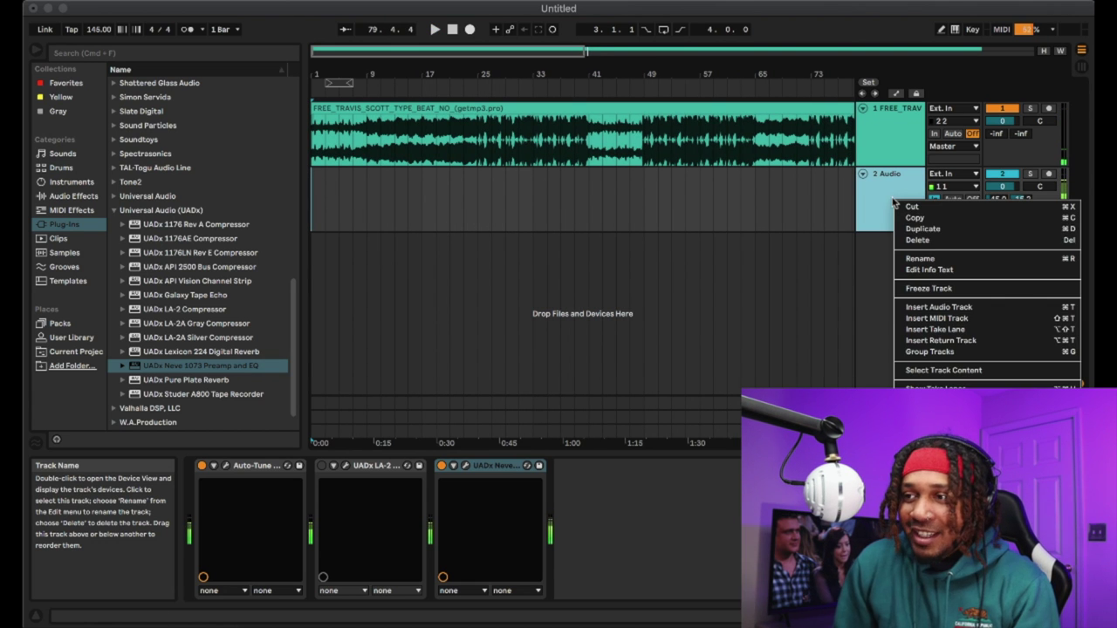
left_click(949, 230)
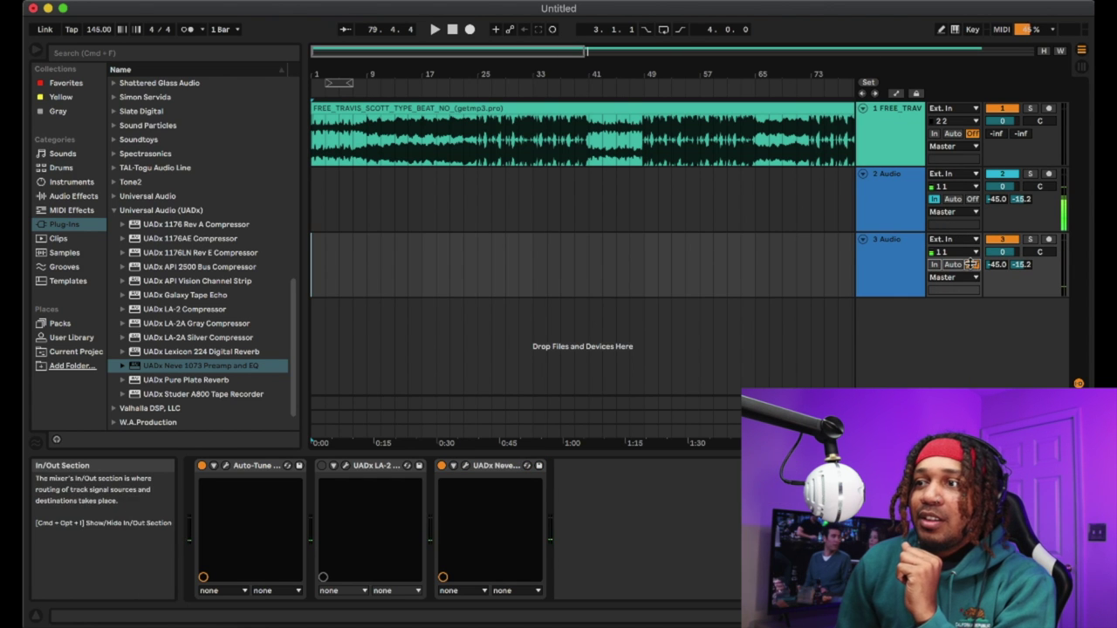
Return to the song start, set track 3's audio input channel to 2, and duplicate that track.
left_click(889, 207)
left_click(452, 29)
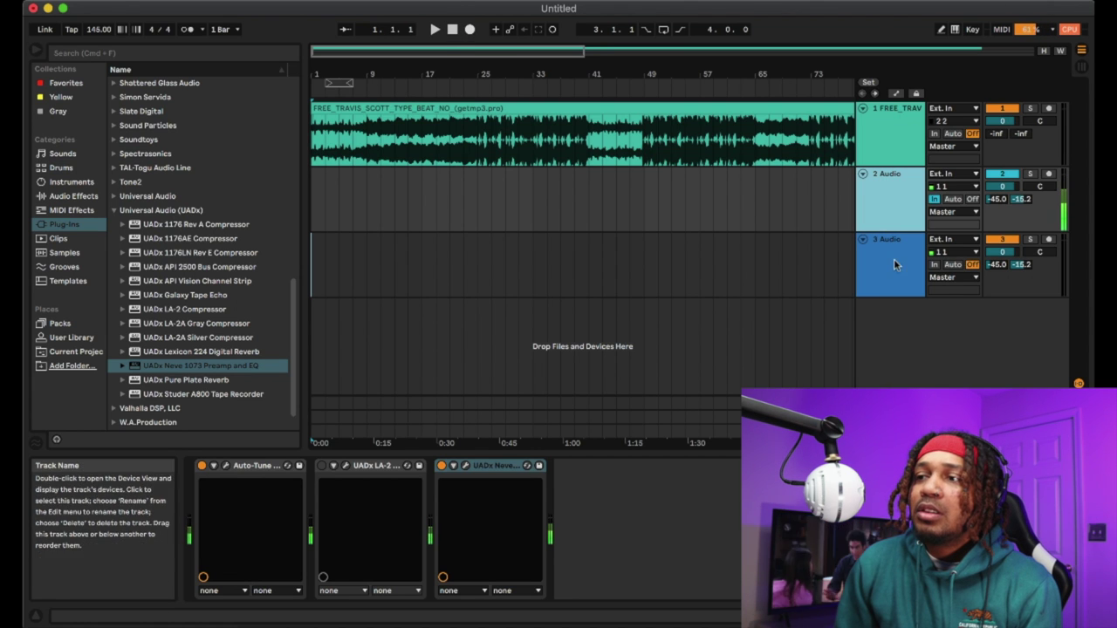
left_click(953, 251)
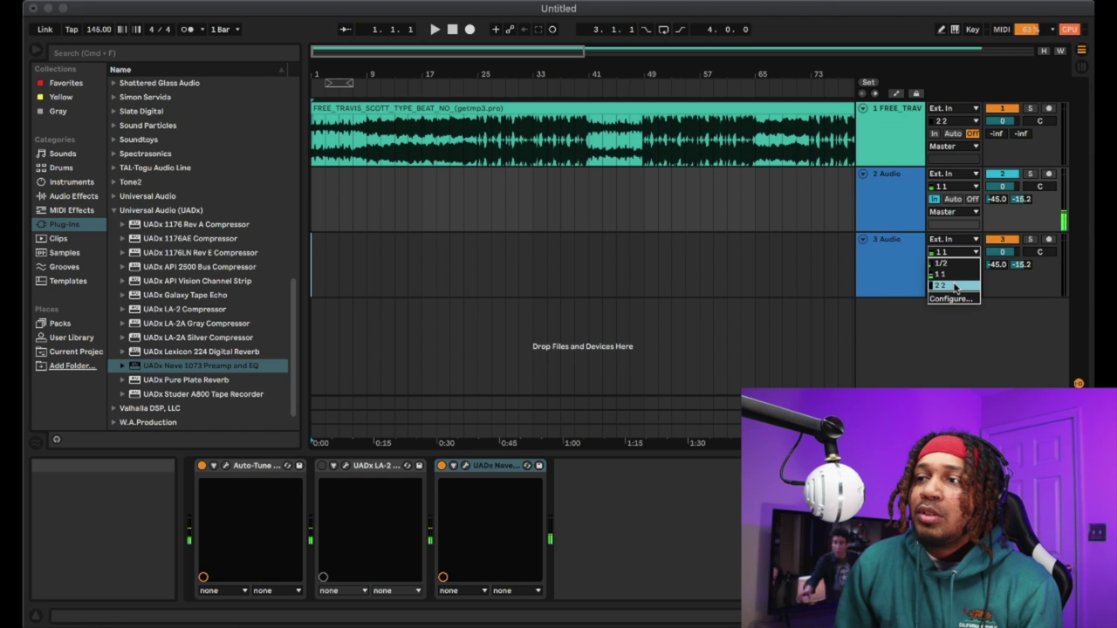
left_click(955, 286)
left_click(897, 270)
right_click(899, 272)
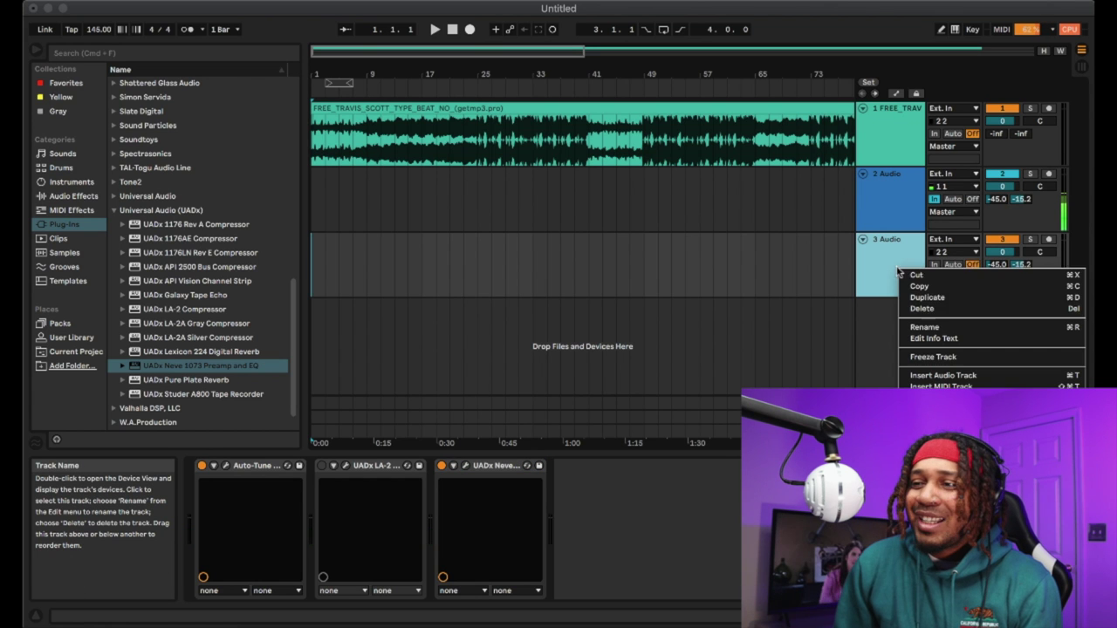
left_click(943, 301)
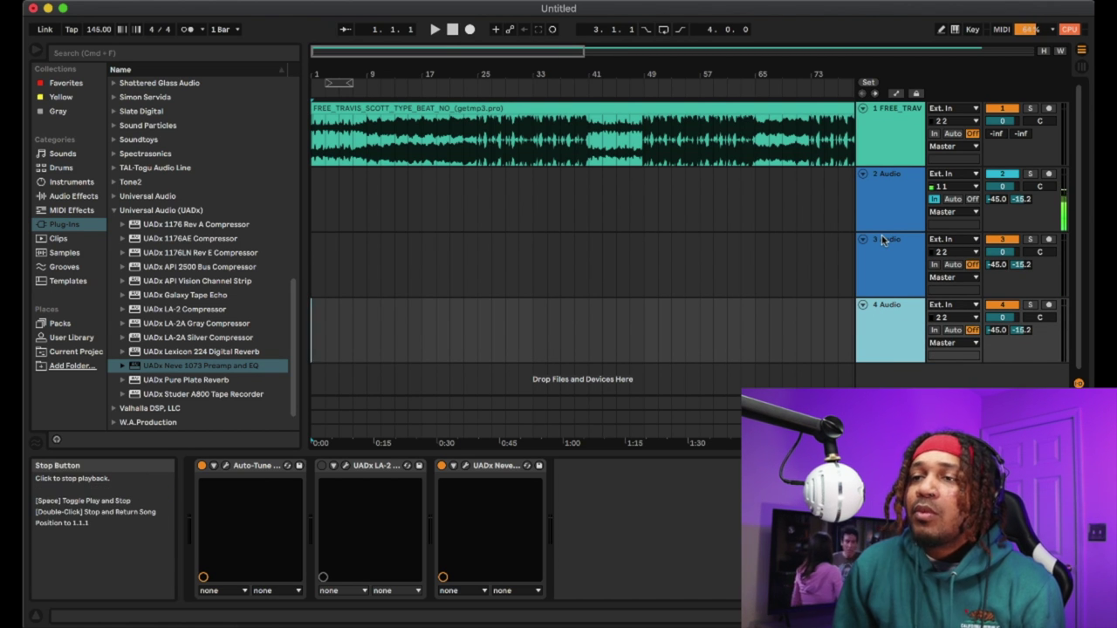
Record a vocal take on track 2 up to bar 49, raising its send A to -21.0 dB, and move the clip to track 3.
left_click(471, 30)
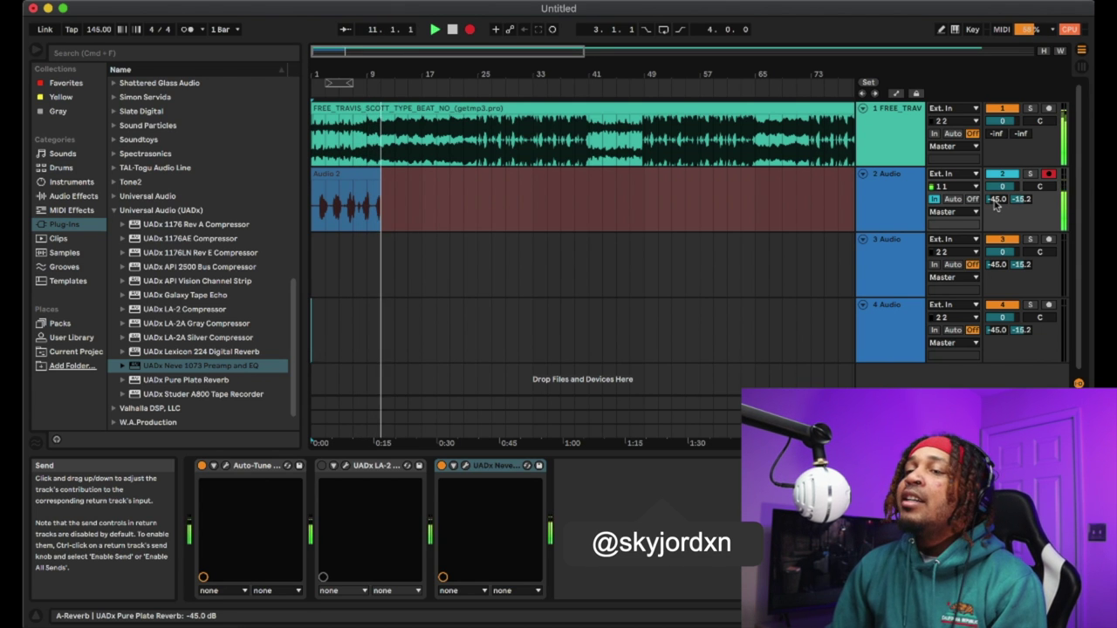
mouse_move(999, 200)
left_mouse_down()
mouse_move(999, 179)
mouse_move(1000, 200)
left_mouse_up()
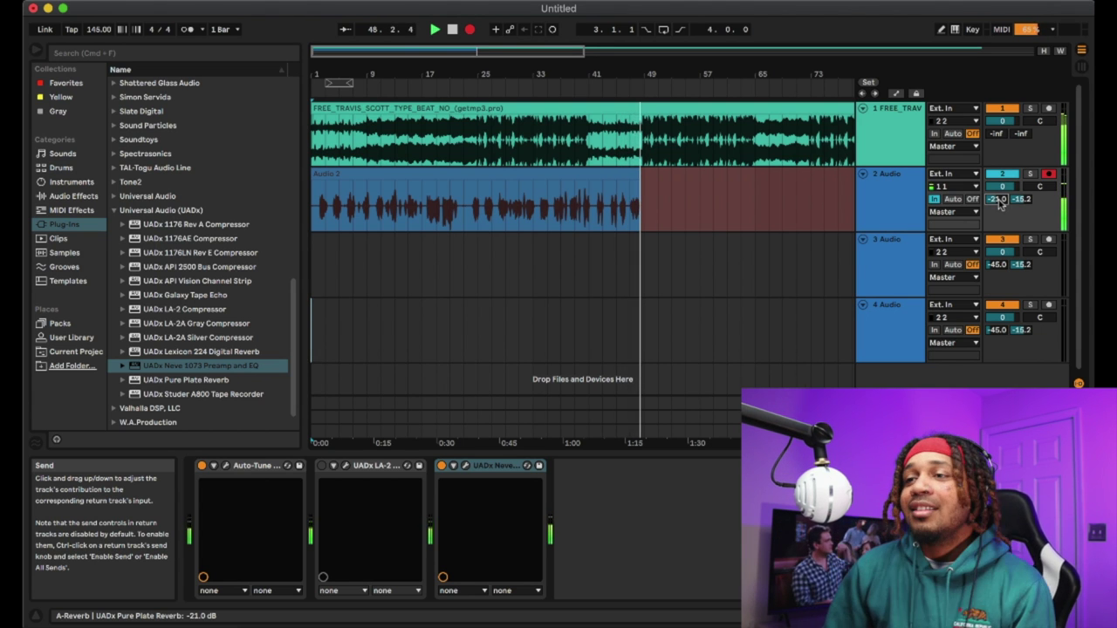
key("space")
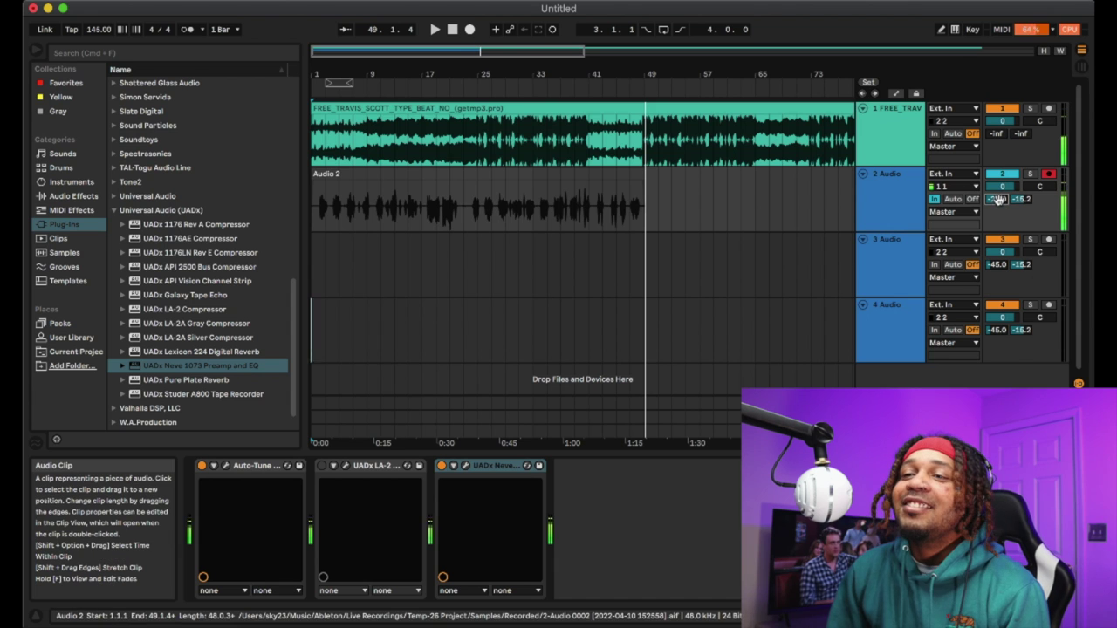
left_click_drag(543, 209, 543, 257)
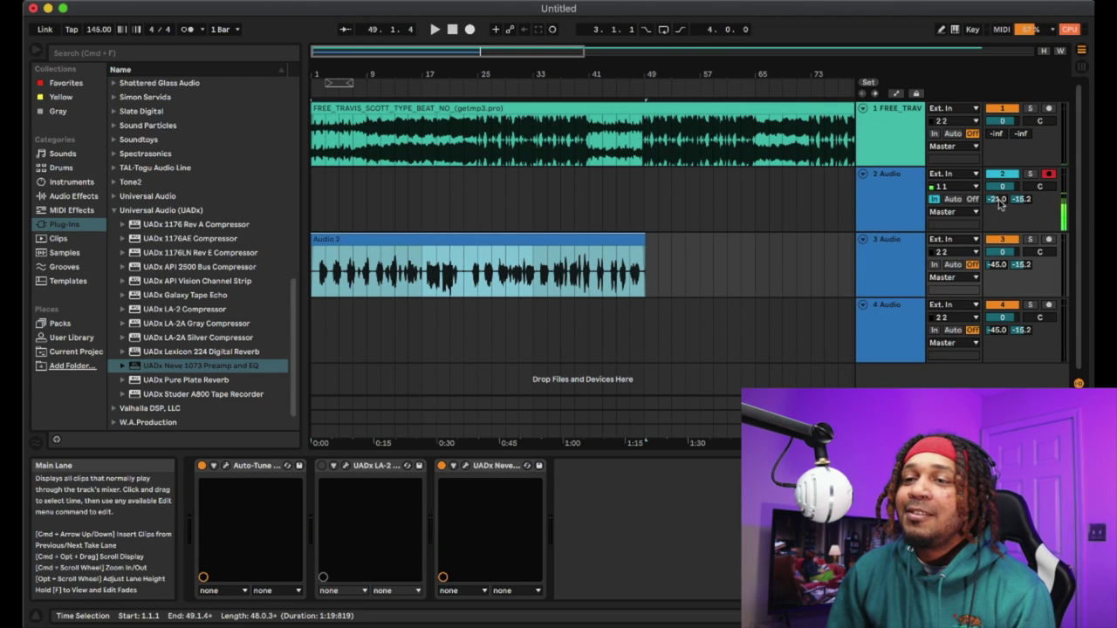
Play back the take, setting track 3's send A to -35.0 dB and the beat track's volume to -1.4 dB.
key("space")
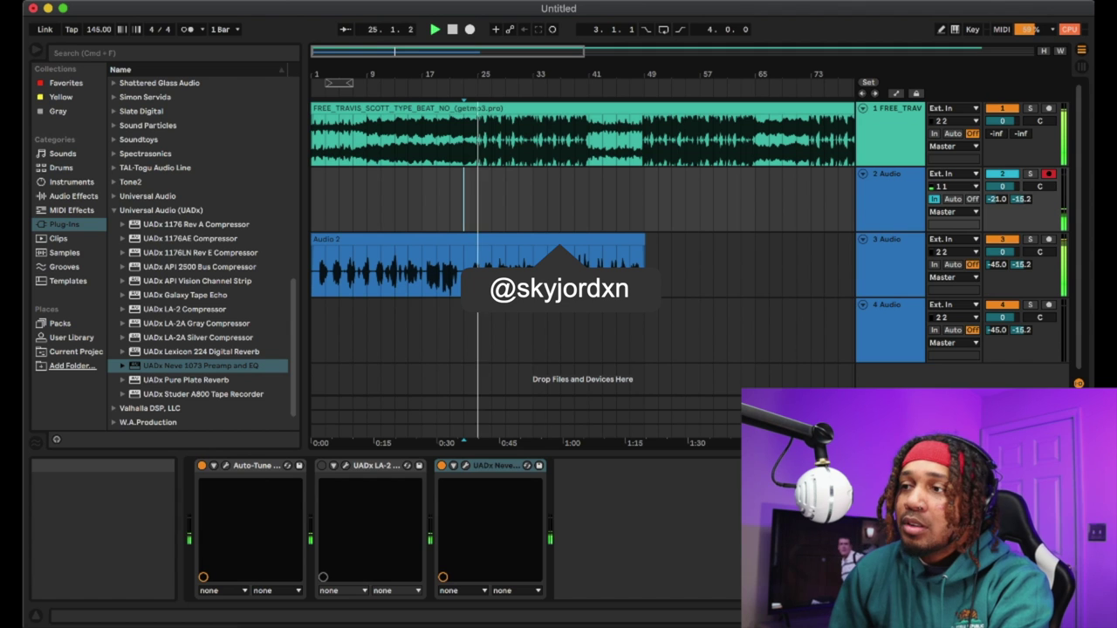
left_click(995, 266)
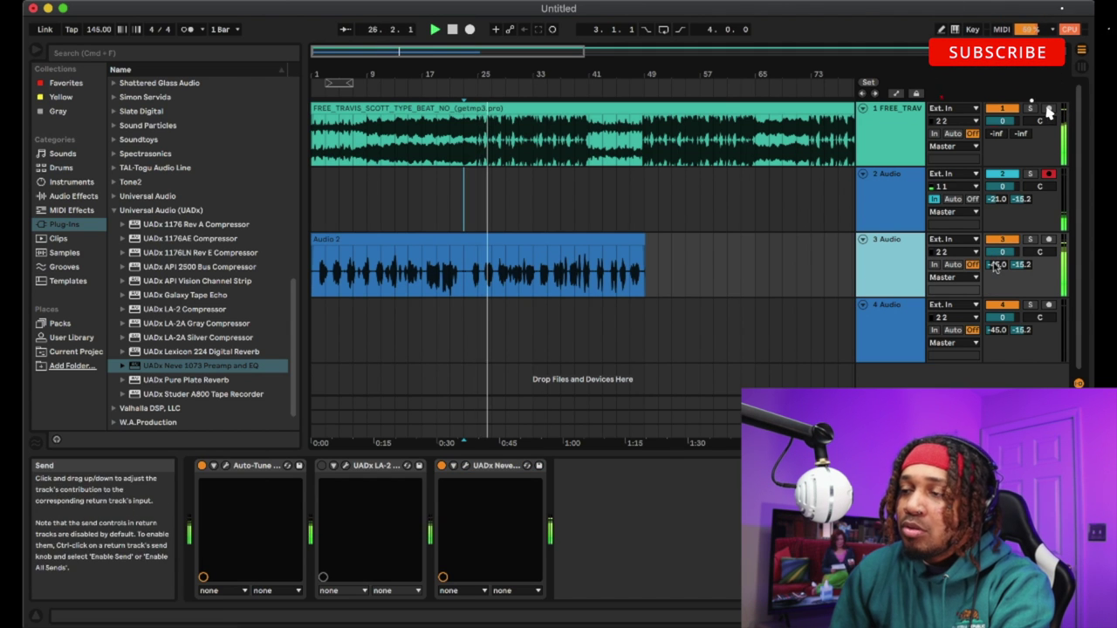
left_click_drag(995, 267, 995, 253)
left_click_drag(1004, 121, 1011, 127)
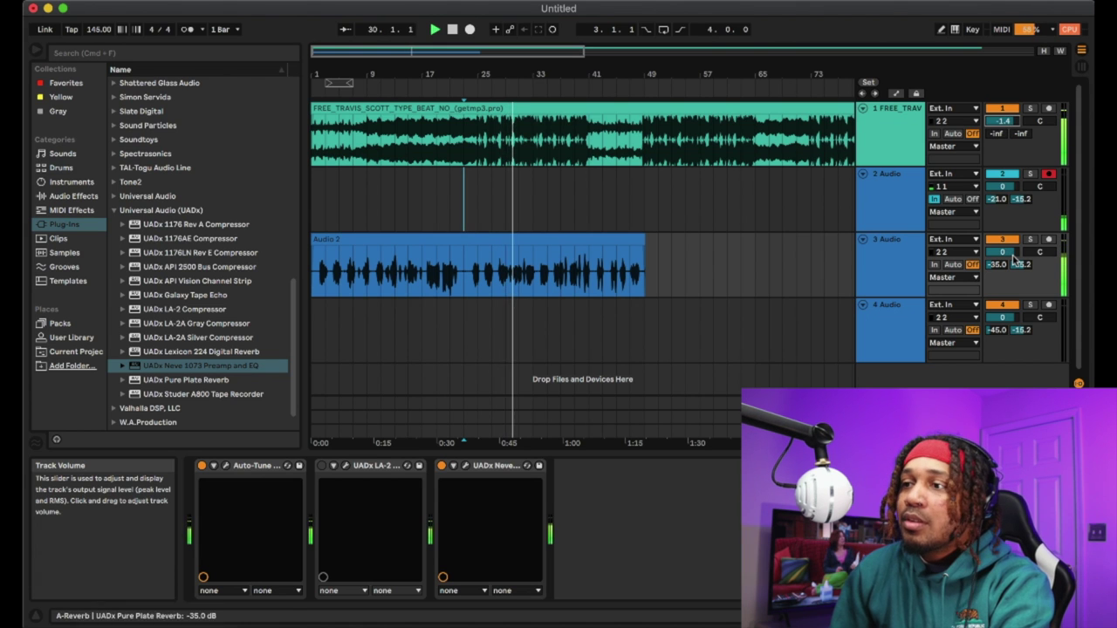
Fine-tune track 3's Neve 1073 fader to about -10 dB while replaying from bar 23, and hide the plug-in window.
left_click(904, 262)
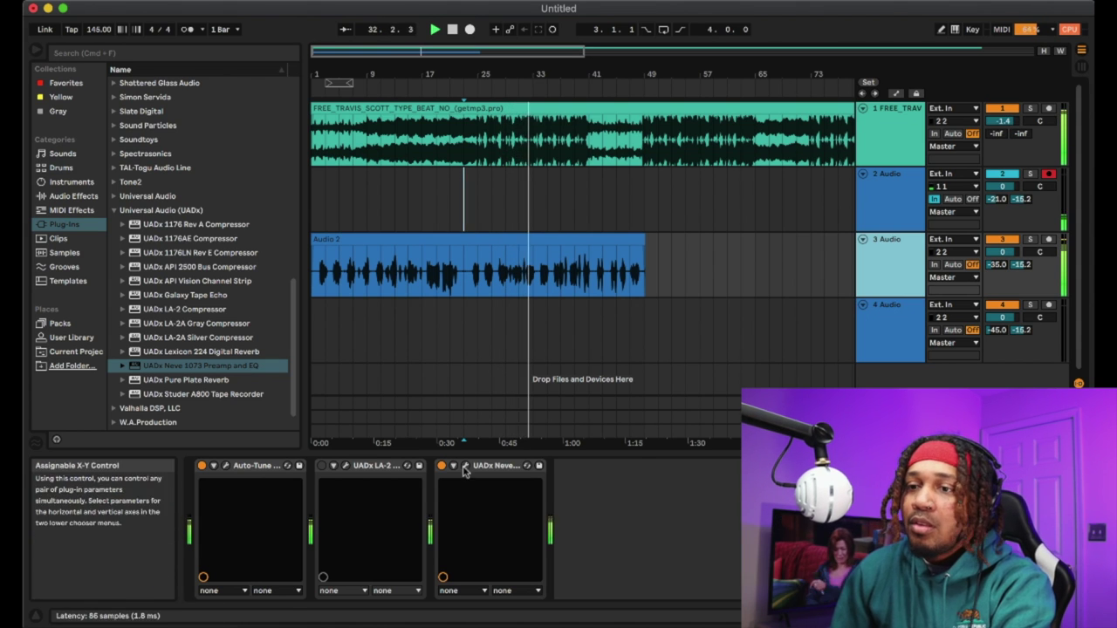
left_click(466, 466)
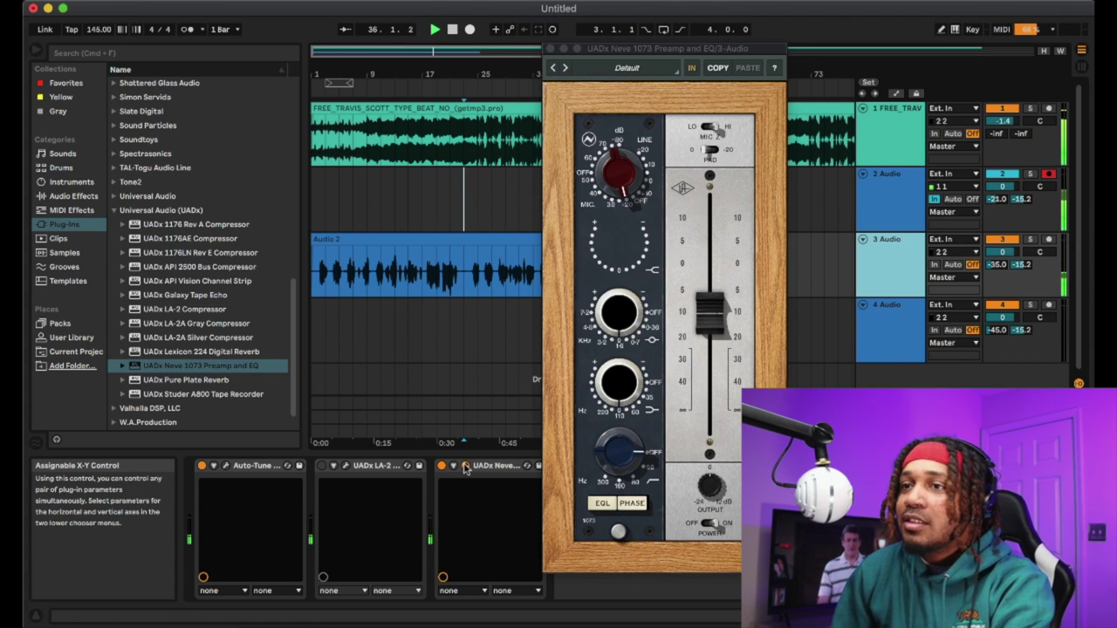
left_click(466, 467)
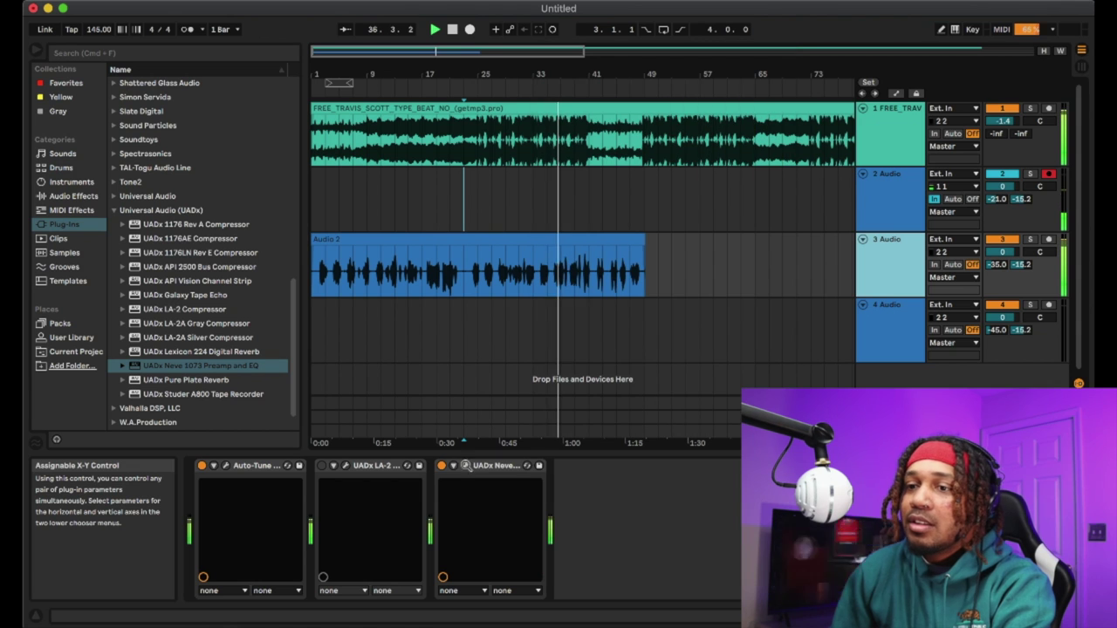
left_click(466, 467)
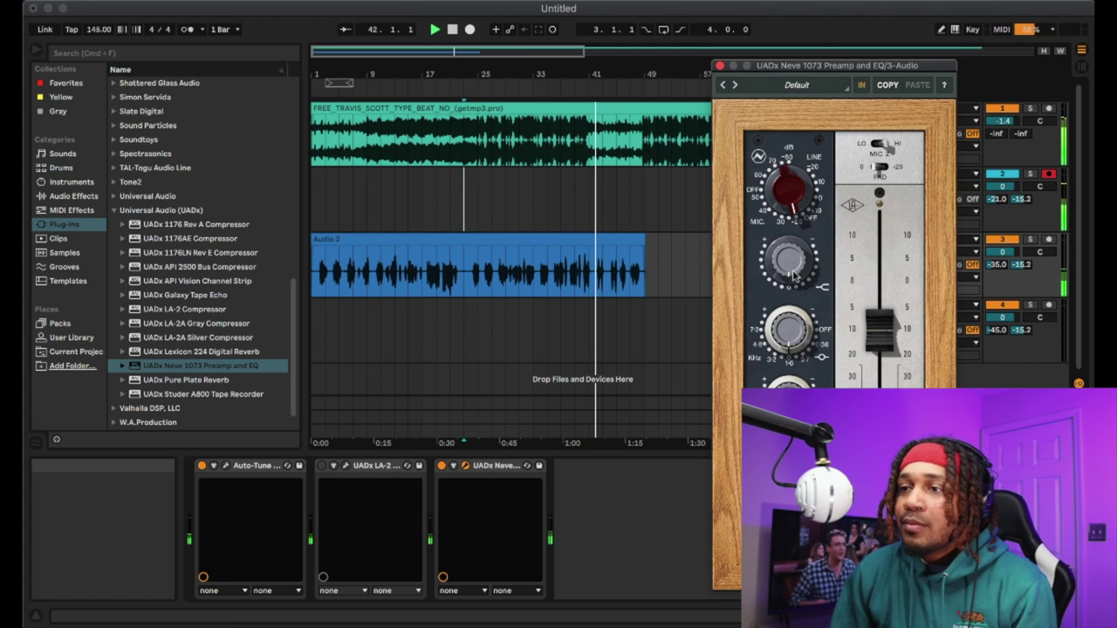
left_click_drag(882, 330, 884, 319)
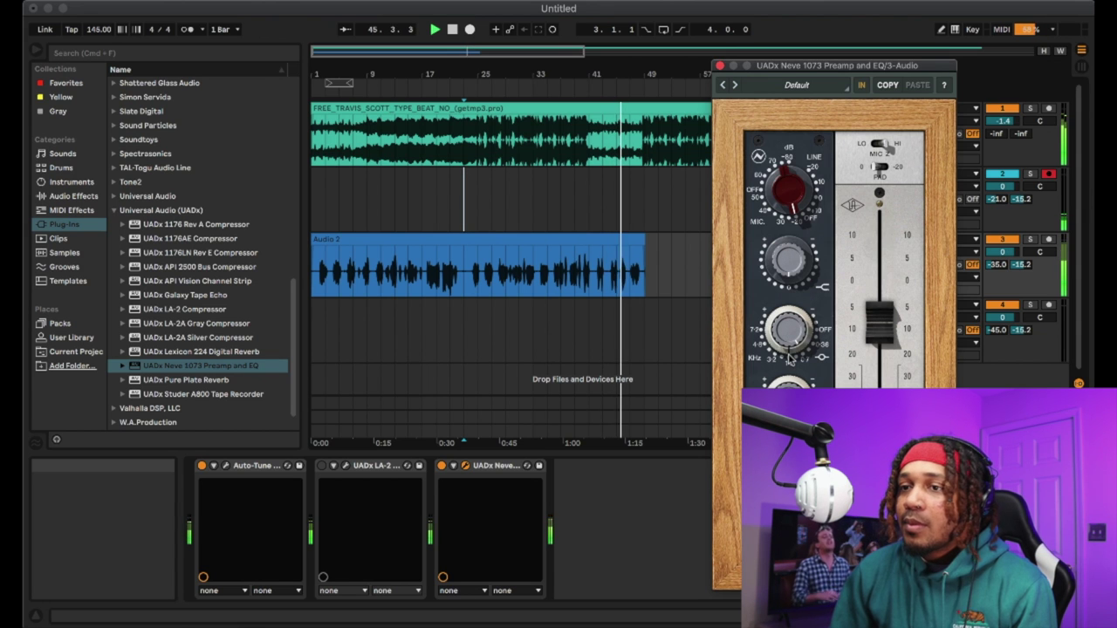
left_click(467, 160)
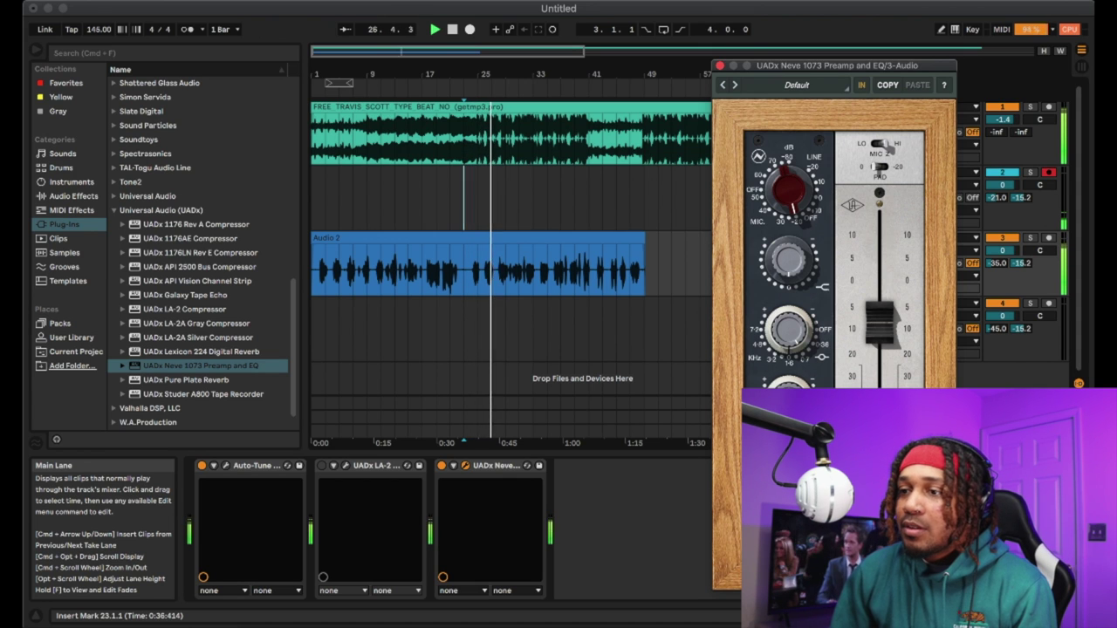
key("space")
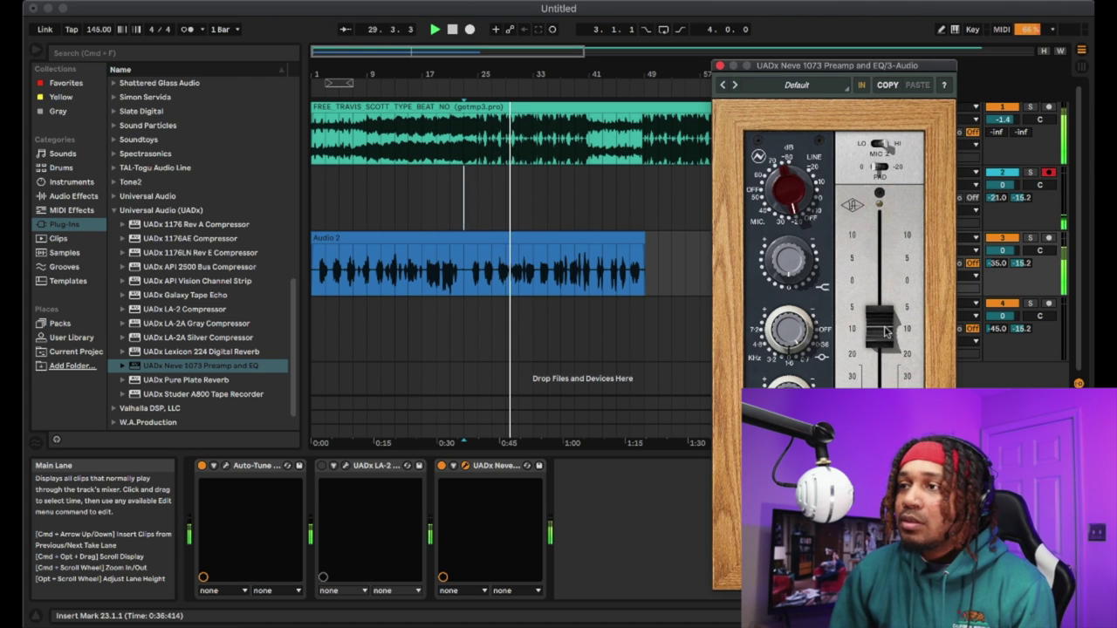
key("super+alt+p")
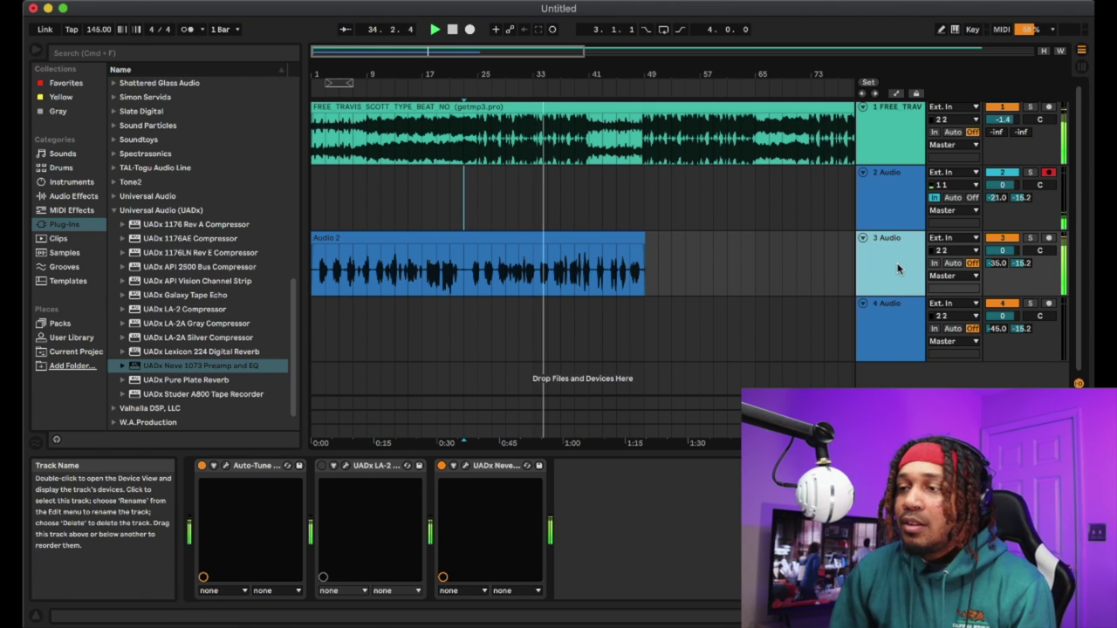
Split the vocal clip on track 3 at bar 23.1.1.
left_click(900, 337)
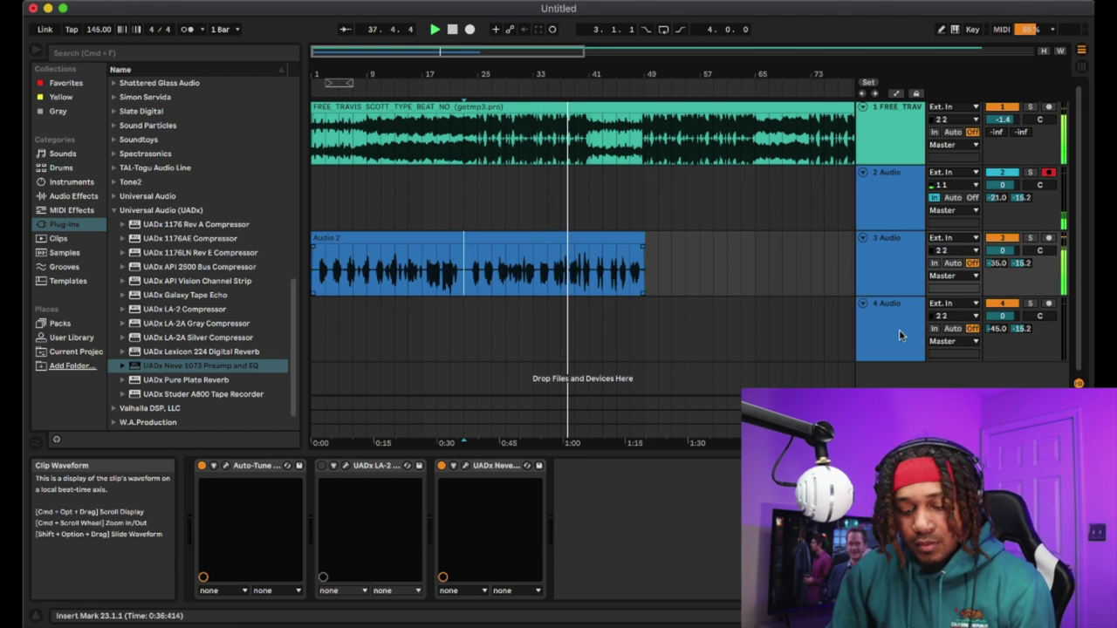
left_click(461, 256)
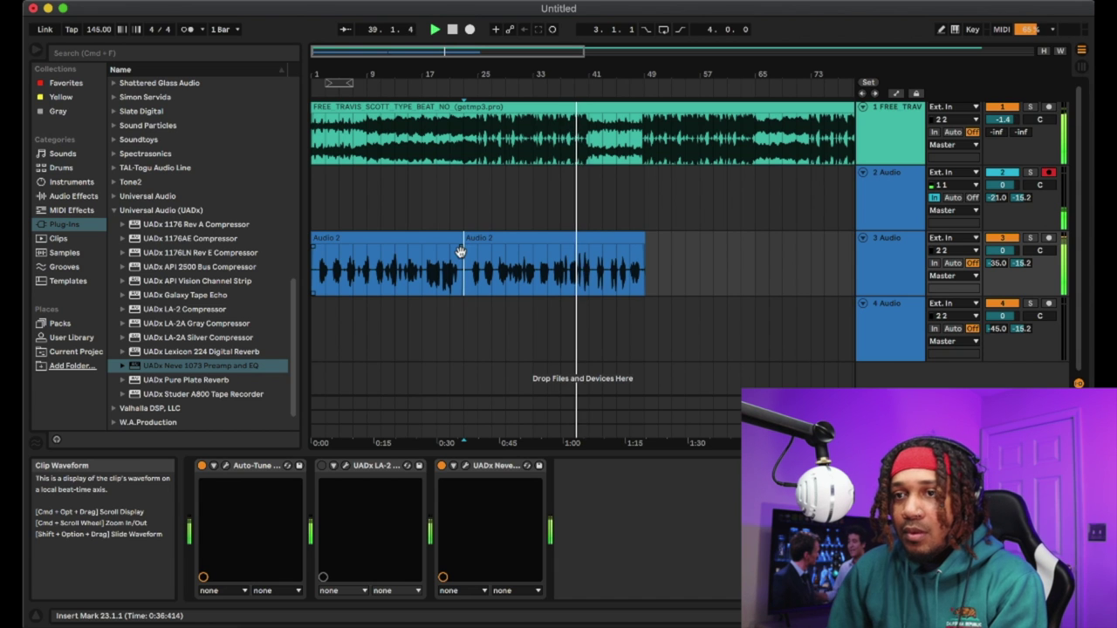
Delete the part of the vocal clip before bar 23 on track 3.
key("super+e")
key("Delete")
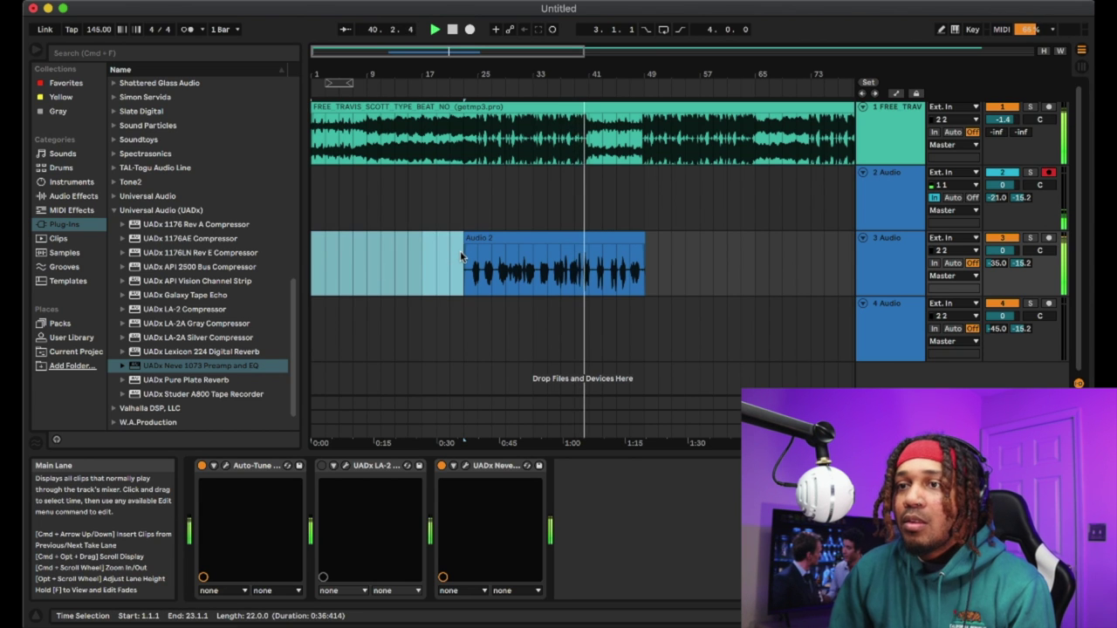
Record another vocal take on track 2 from bar 21 to about bar 49 and move the clip to track 4.
left_click(450, 192)
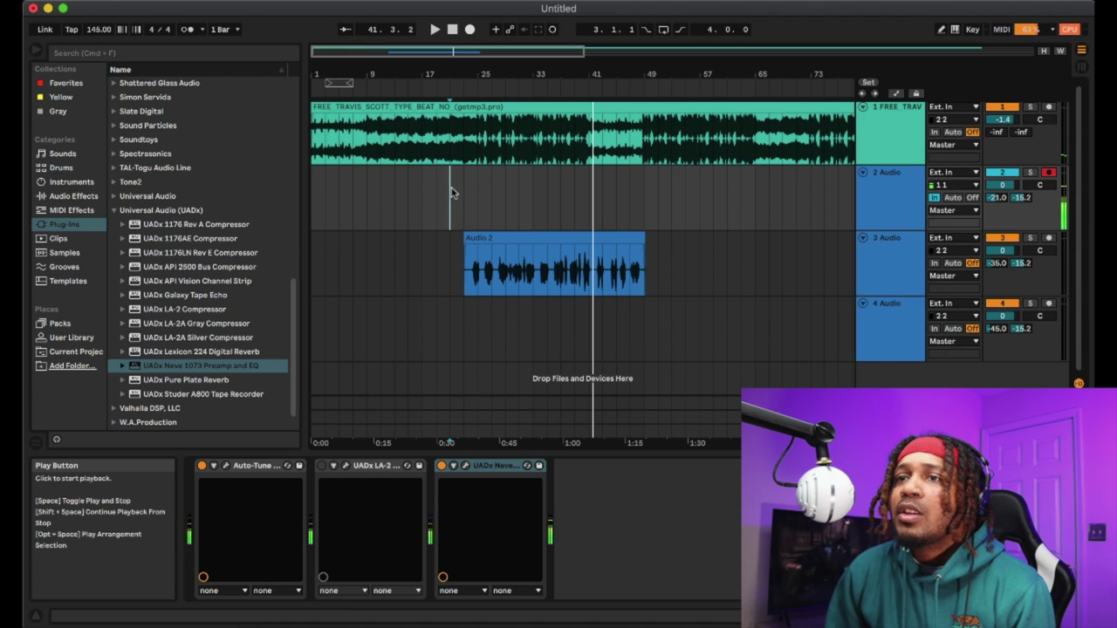
left_click(469, 29)
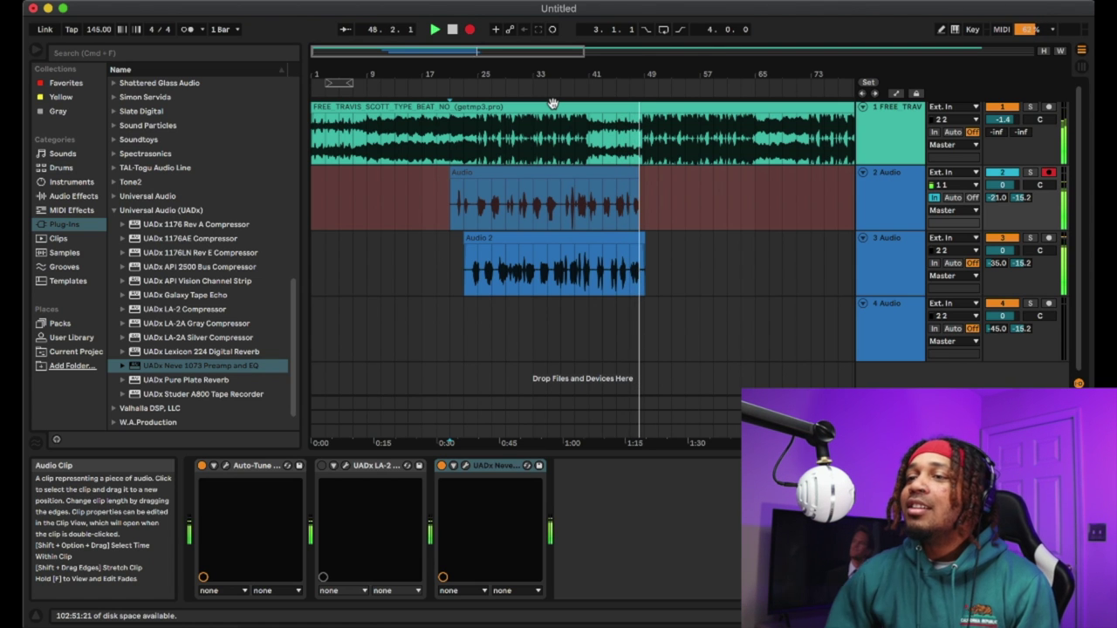
key("space")
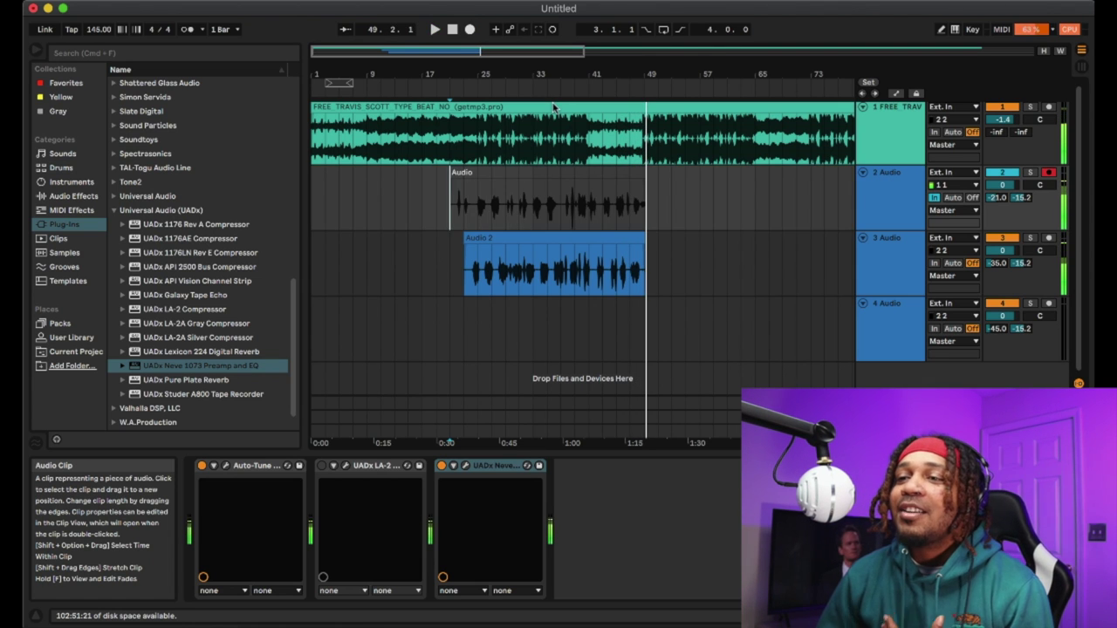
mouse_move(523, 210)
left_mouse_down()
mouse_move(511, 300)
mouse_move(574, 350)
mouse_move(599, 350)
mouse_move(587, 358)
mouse_move(631, 330)
left_mouse_up()
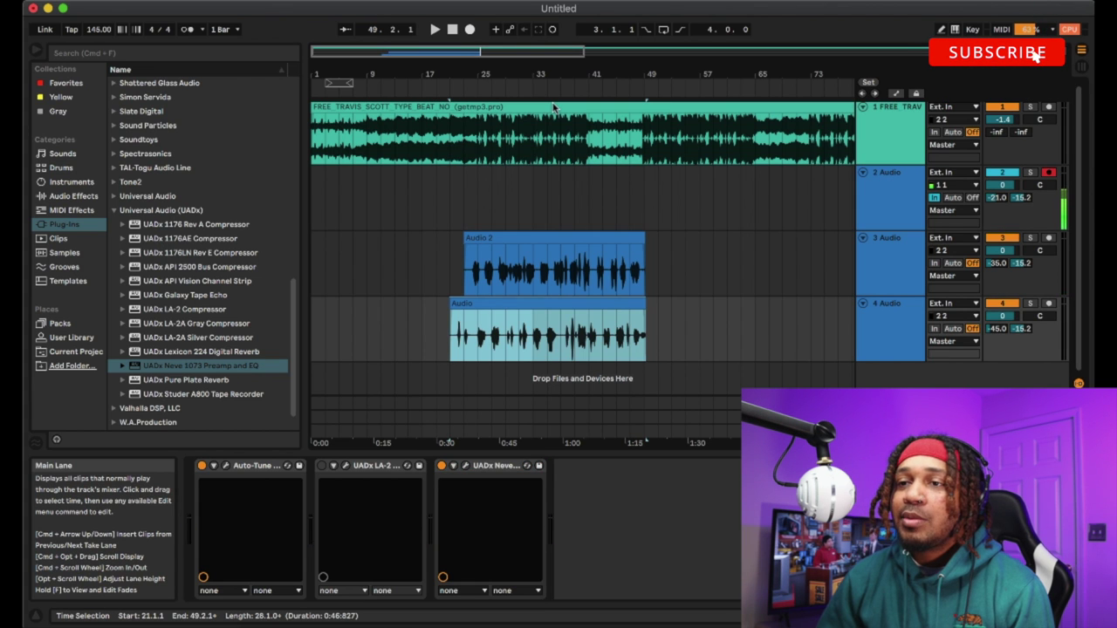
During playback from bar 21, bypass Auto-Tune on track 2 and lower its sends A and B to -inf.
left_click(450, 199)
key("space")
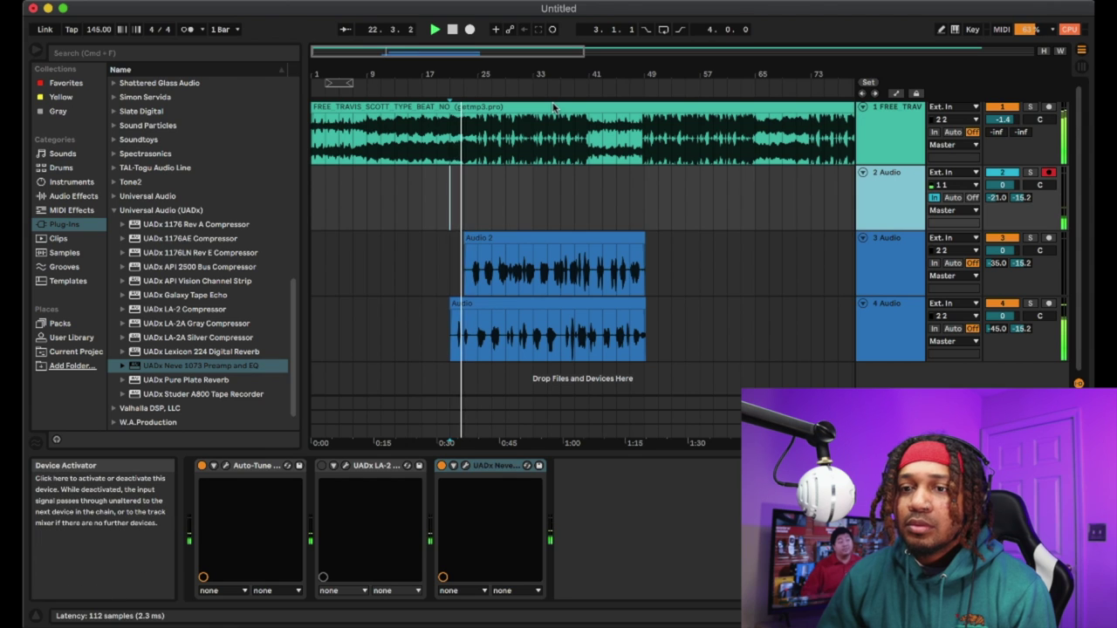
left_click(553, 106)
left_click_drag(997, 197, 997, 244)
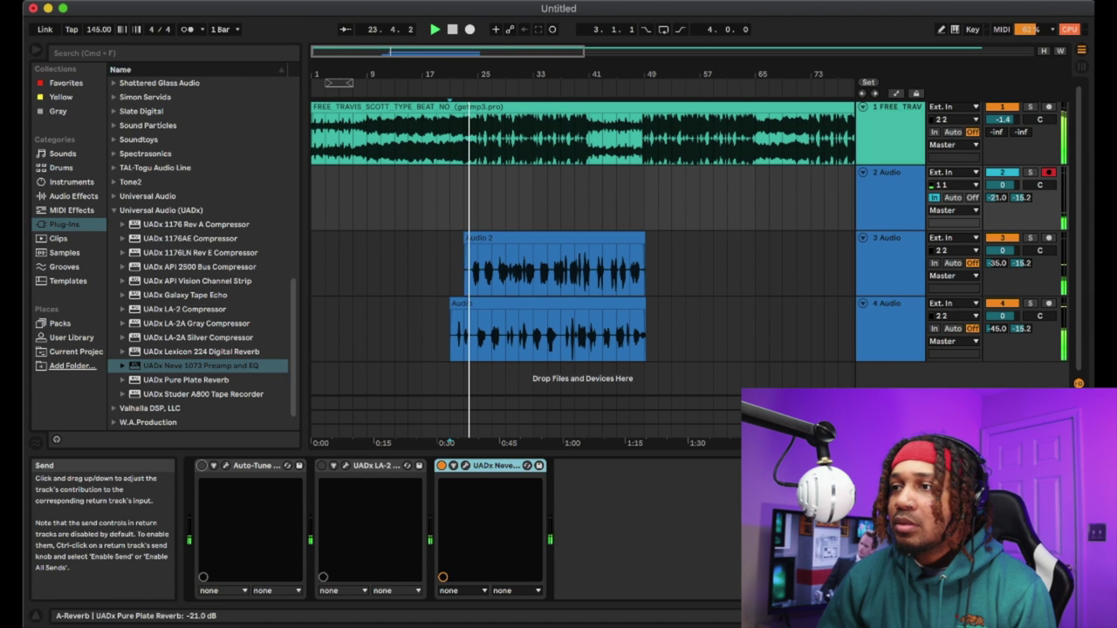
left_click_drag(1021, 197, 1021, 253)
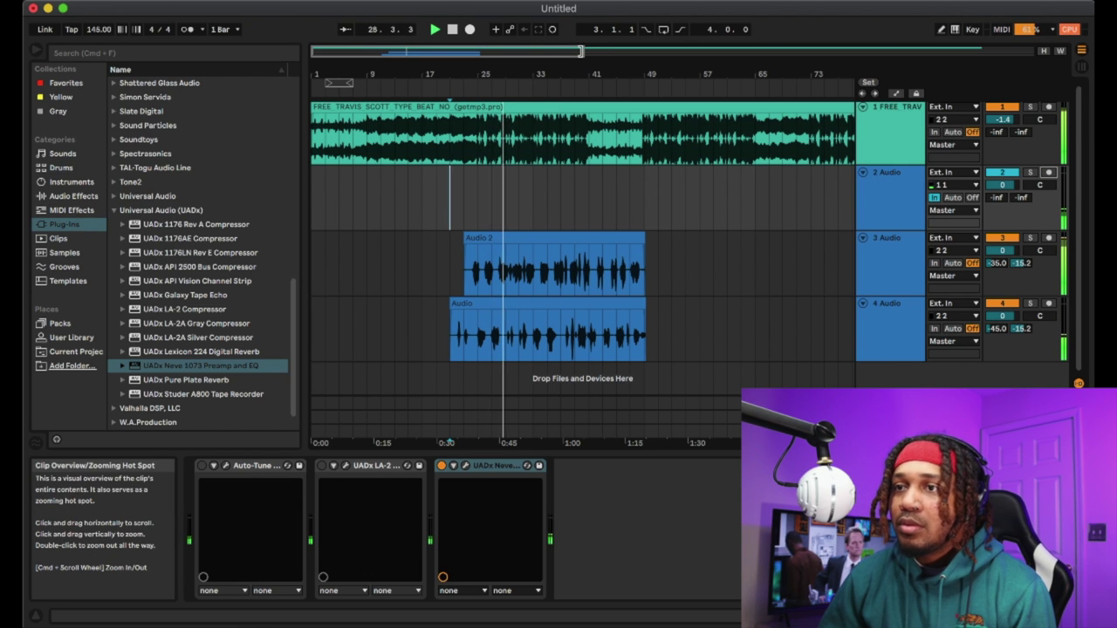
Trim the starts of the vocal clips on tracks 3 and 4 to bar 24.1.1.
scroll(581, 53, "up", 5)
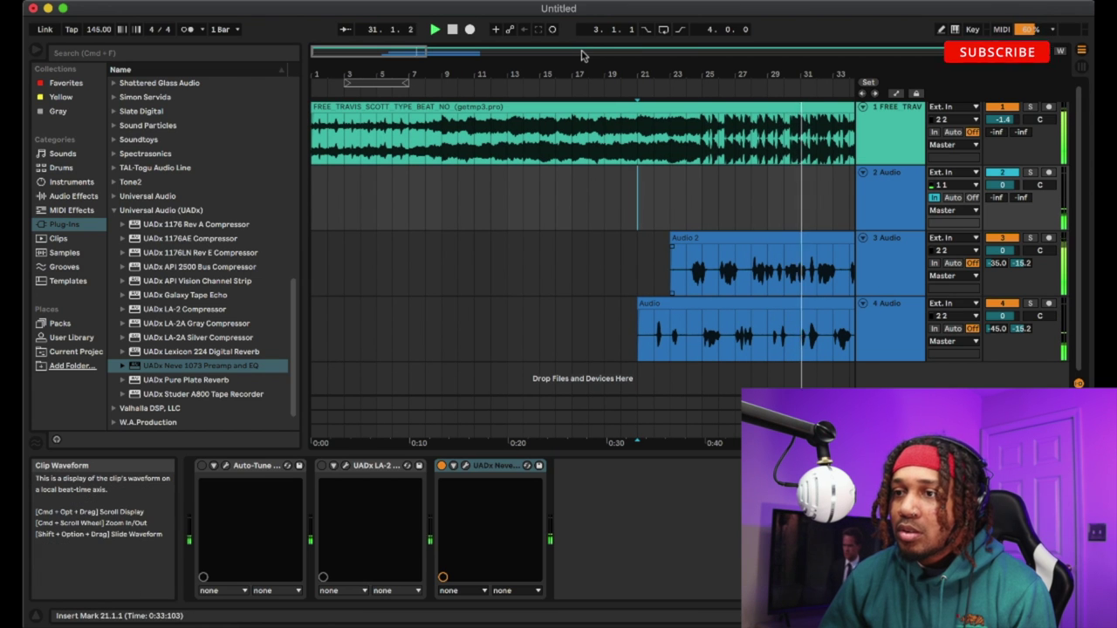
left_click_drag(651, 304, 700, 304)
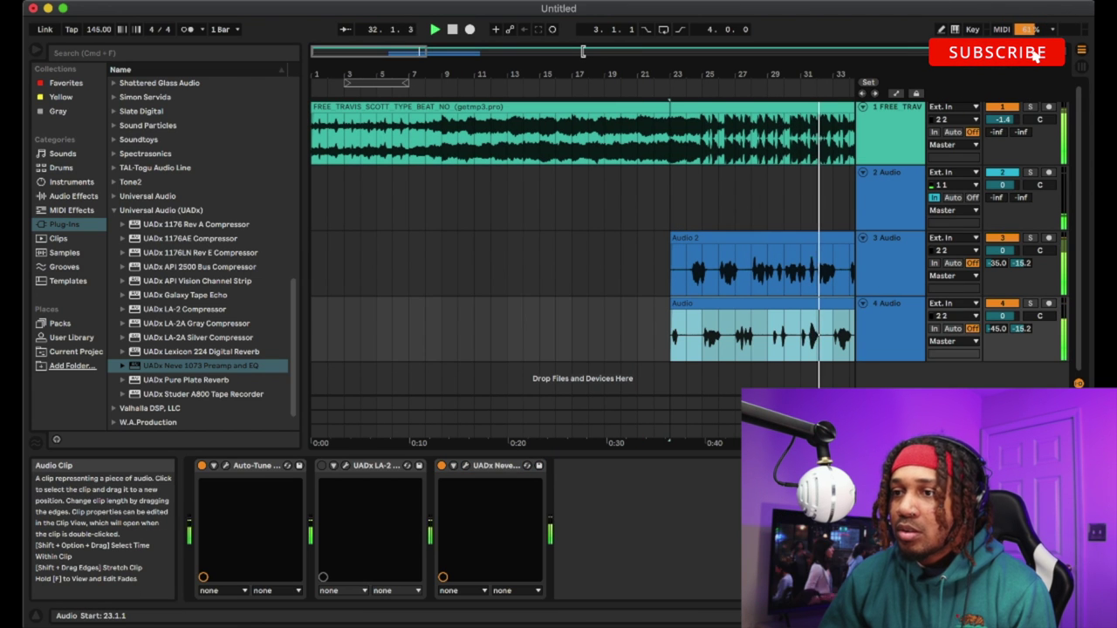
mouse_move(689, 261)
left_mouse_down()
mouse_move(722, 262)
mouse_move(688, 253)
left_mouse_up()
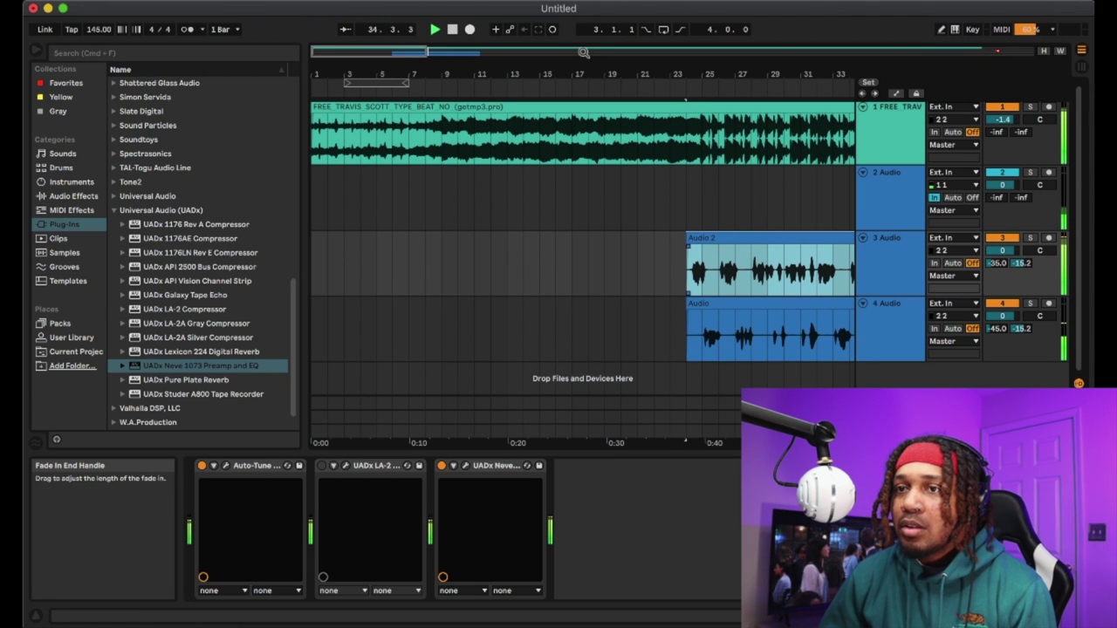
Listen to both trimmed vocal takes through to the end of the clips, and select track 4.
left_click_drag(580, 53, 513, 76)
scroll(512, 76, "right", 5)
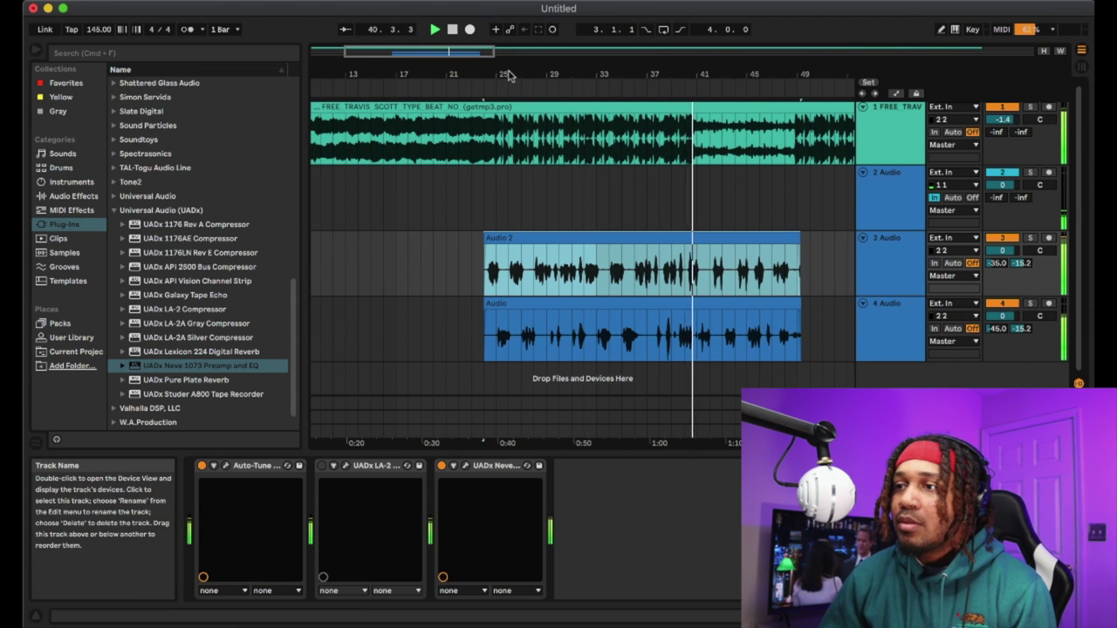
key("Up")
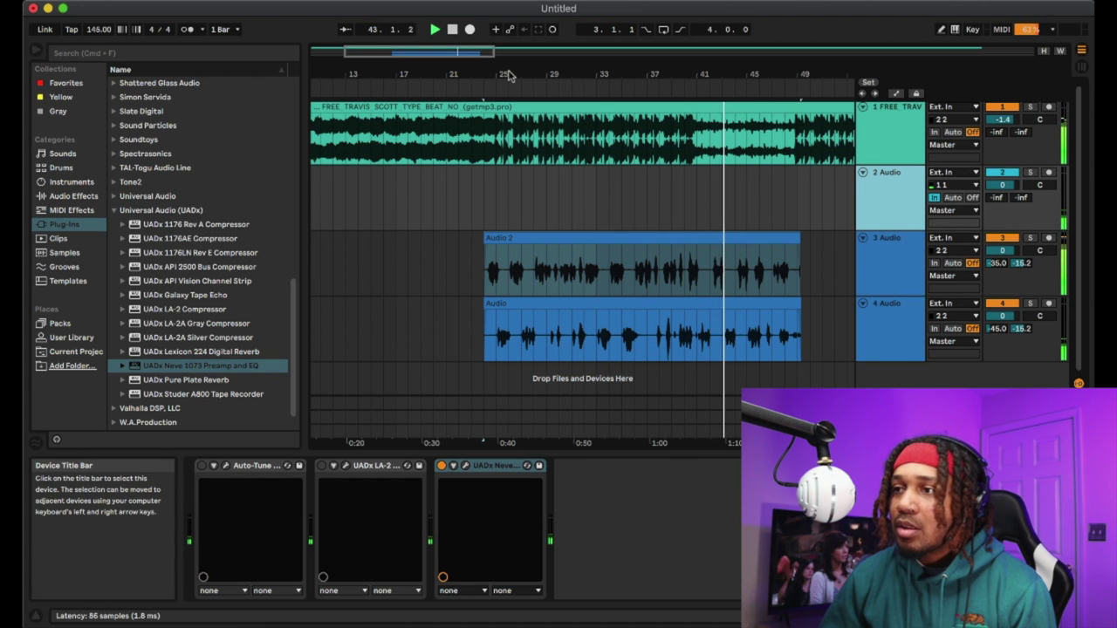
left_click(869, 342)
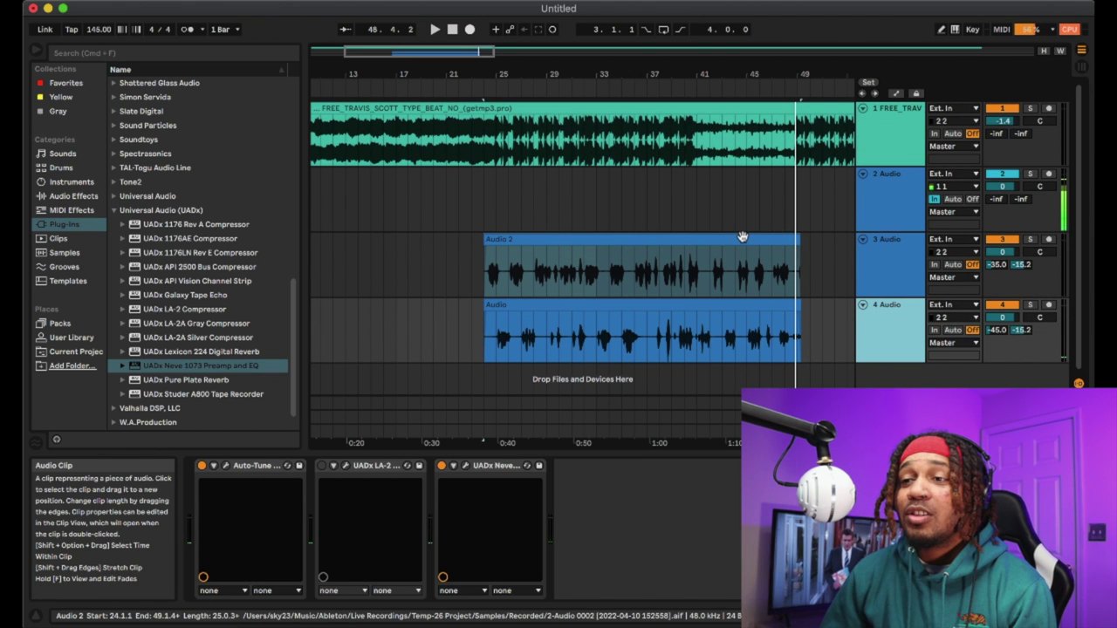
Replay both vocal takes from bar 24.1.1, briefly muting the beat track and unmuting it again.
left_click(481, 186)
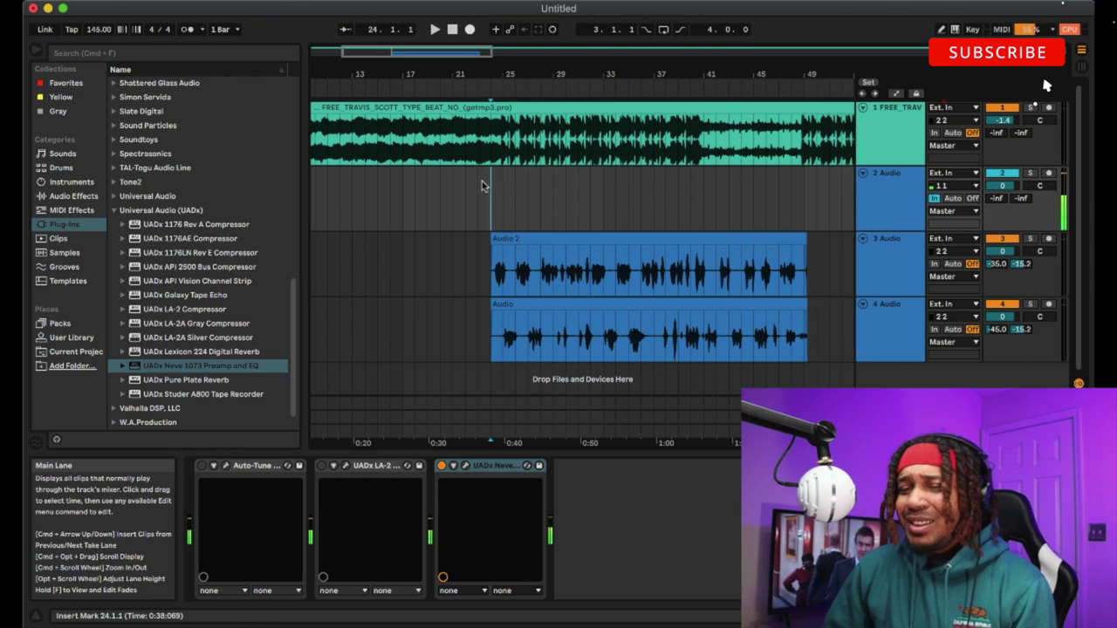
key("space")
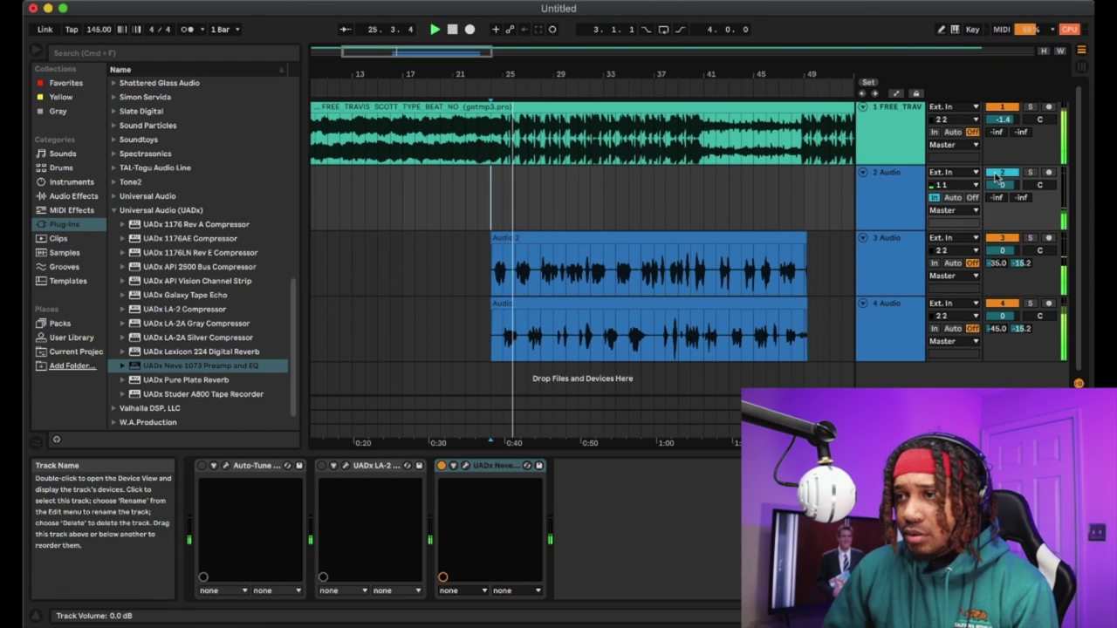
left_click(998, 106)
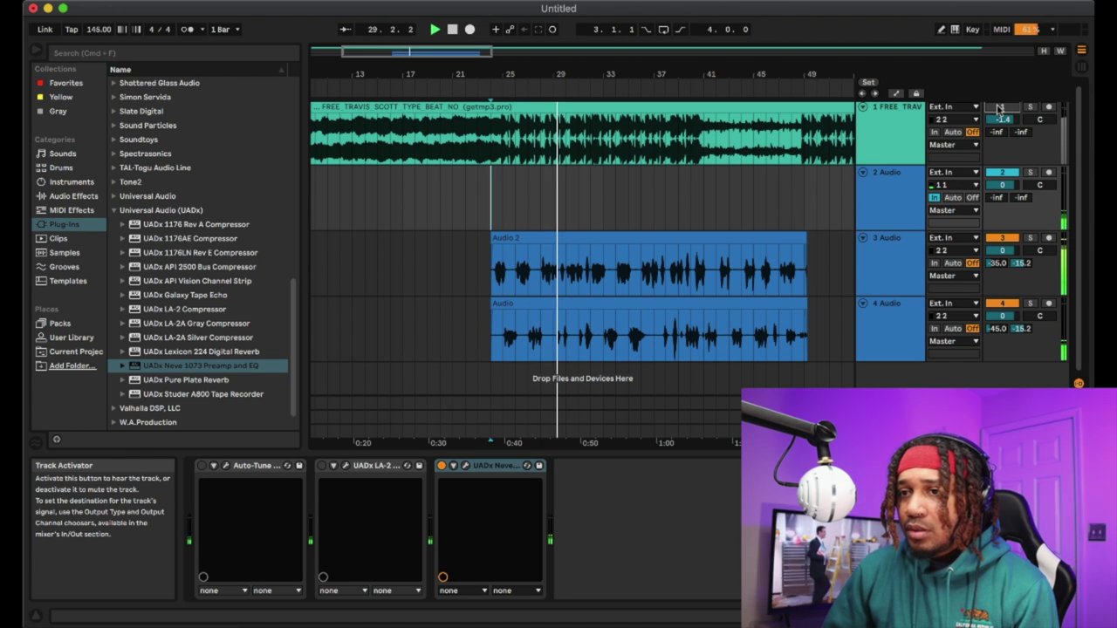
left_click(999, 107)
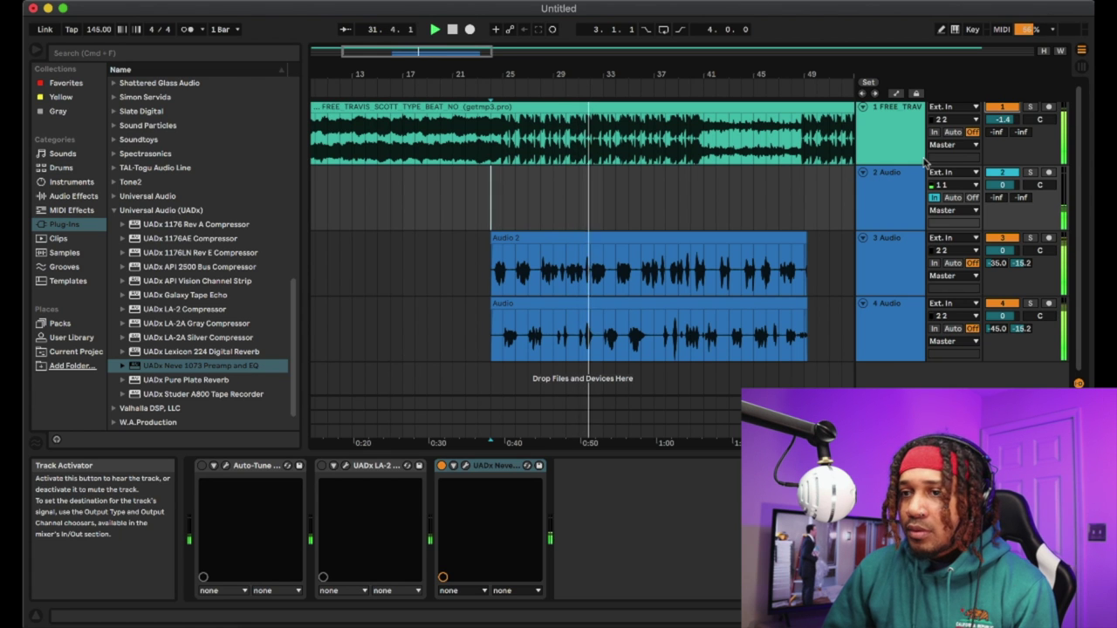
Bypass the Neve 1073 on tracks 3 and 4 and replay the vocals from bar 24.1.1 to hear them without it.
left_click(889, 262)
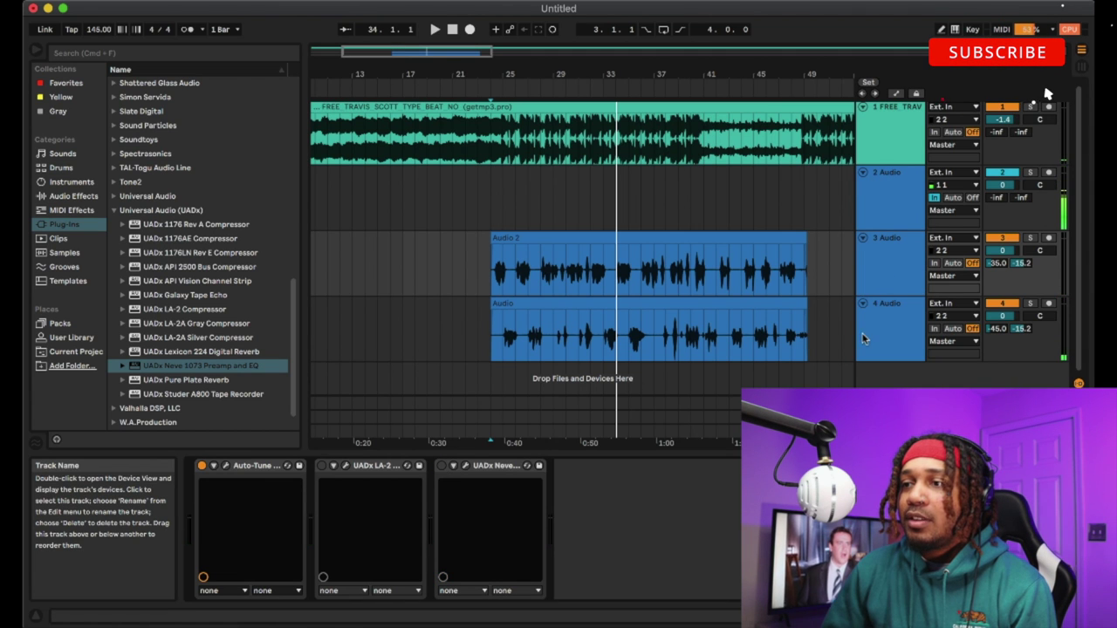
left_click(896, 330)
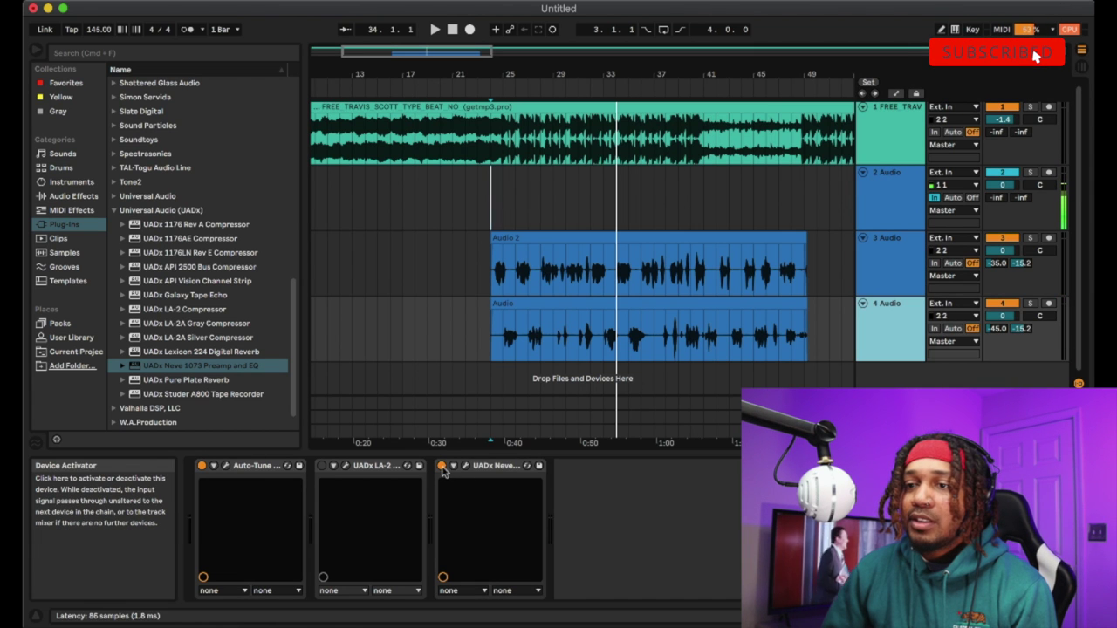
left_click(489, 204)
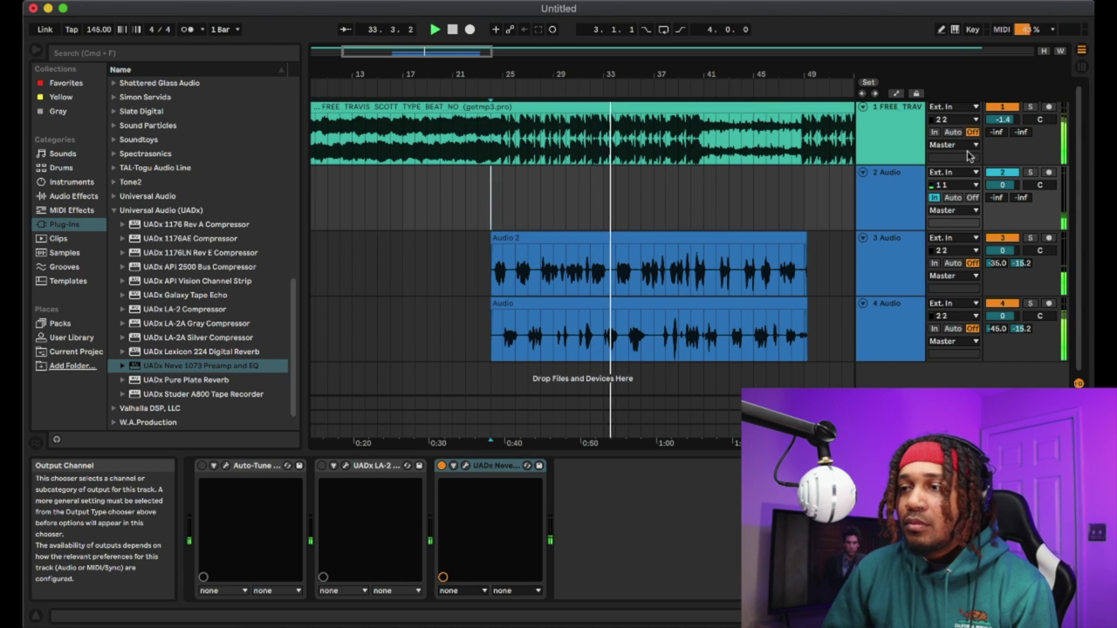
Re-enable the Neve 1073 on track 3 and replay from bar 23.1.1.
left_click(880, 253)
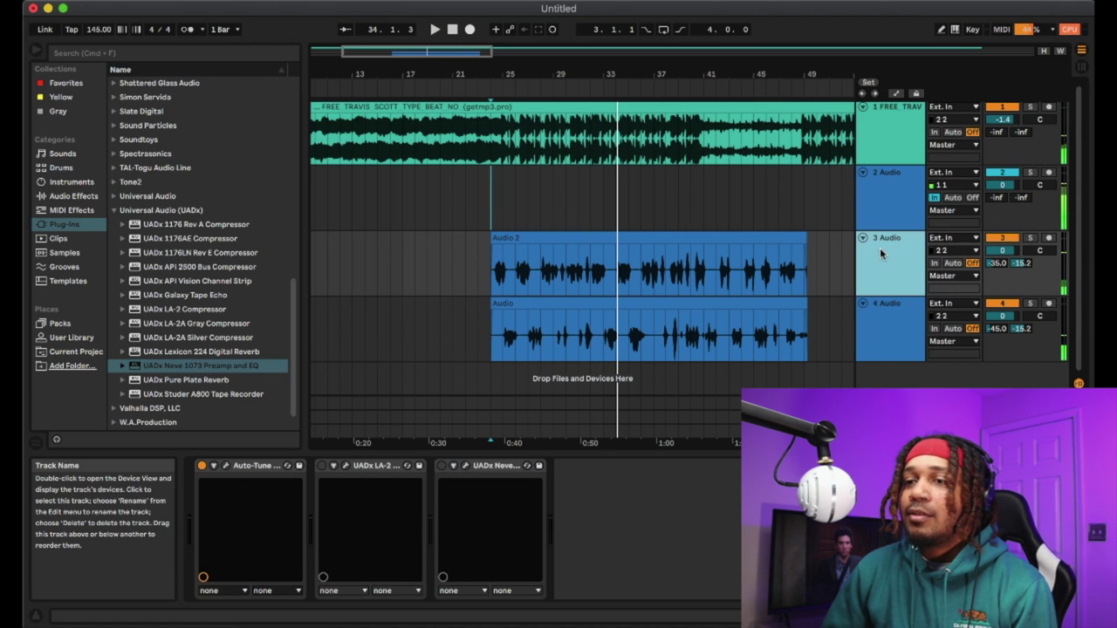
left_click(441, 466)
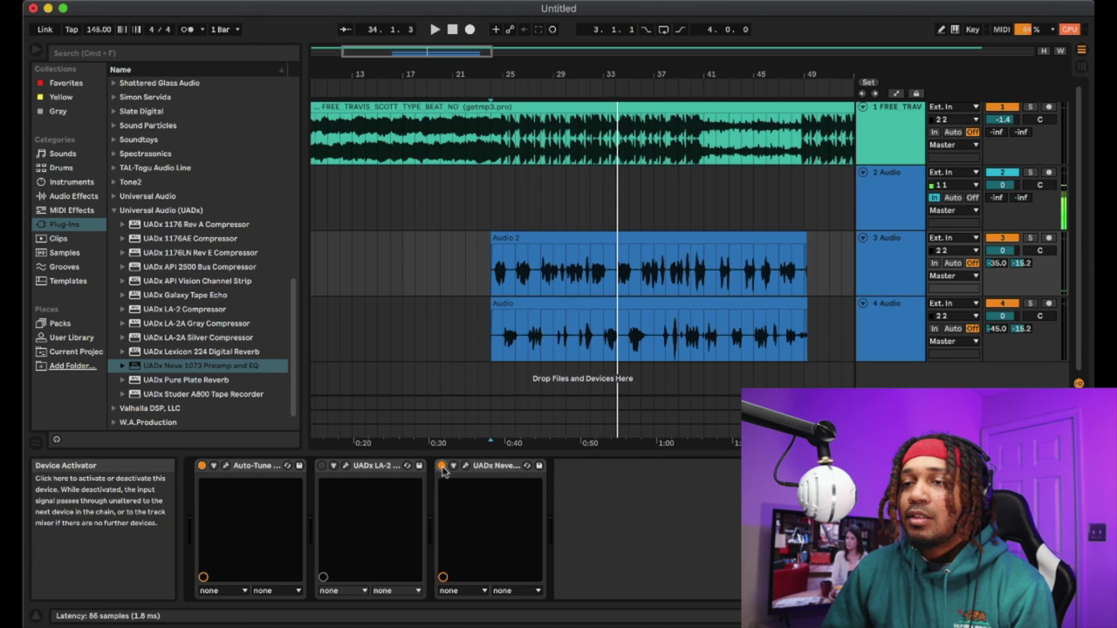
left_click(476, 190)
key("space")
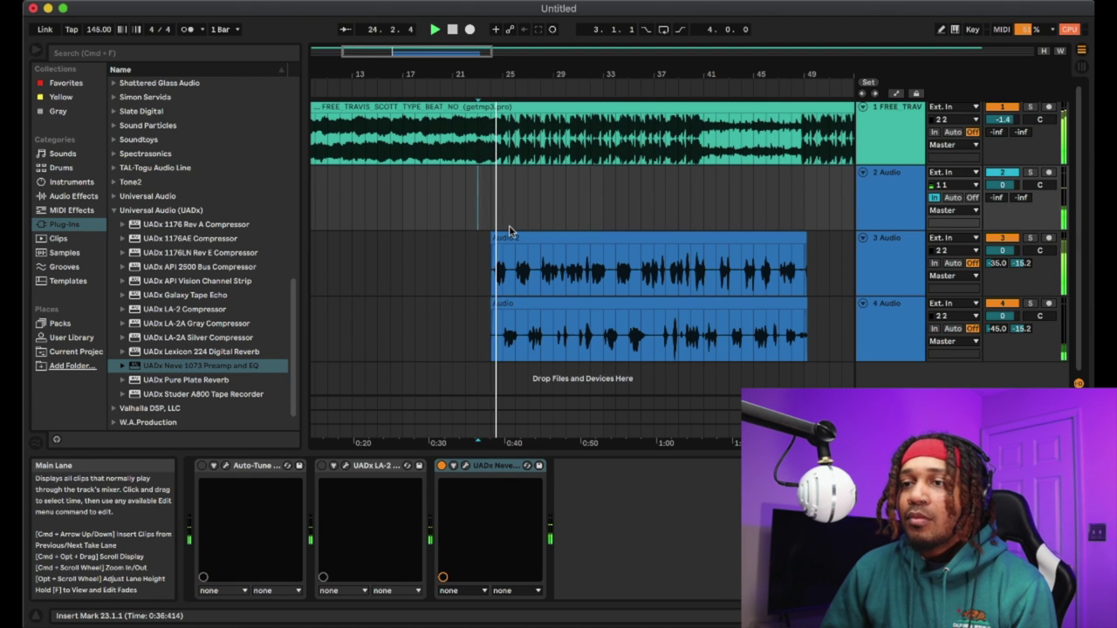
Compare the vocals with the Neve 1073 bypassed and enabled on tracks 3 and 4 during playback, leaving it enabled on both.
left_click(888, 265)
left_click(894, 319)
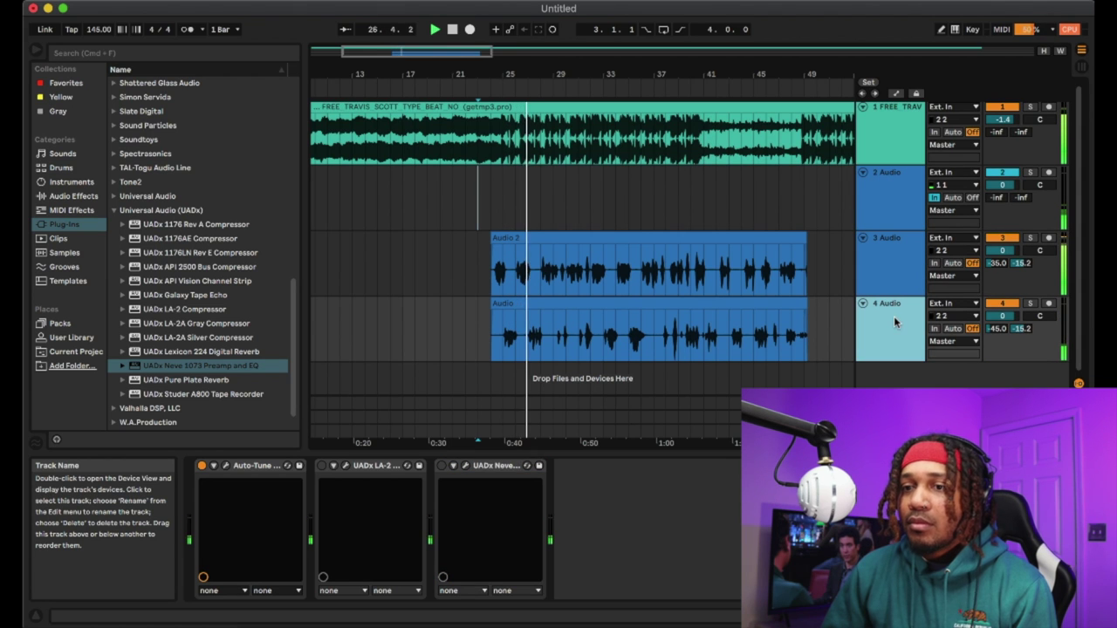
left_click(885, 271)
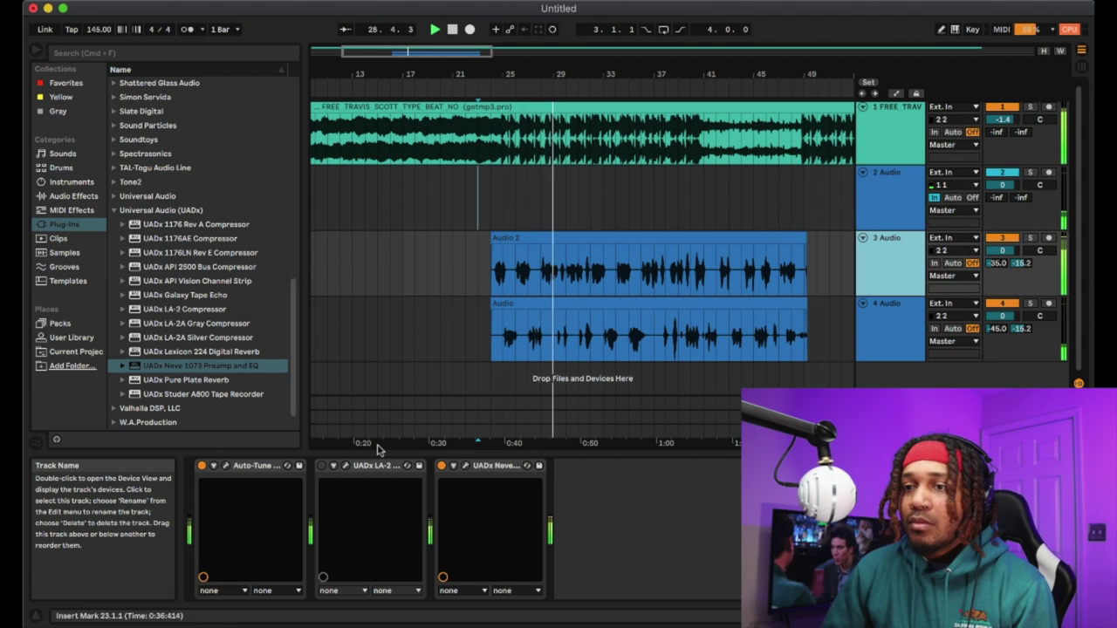
left_click(440, 466)
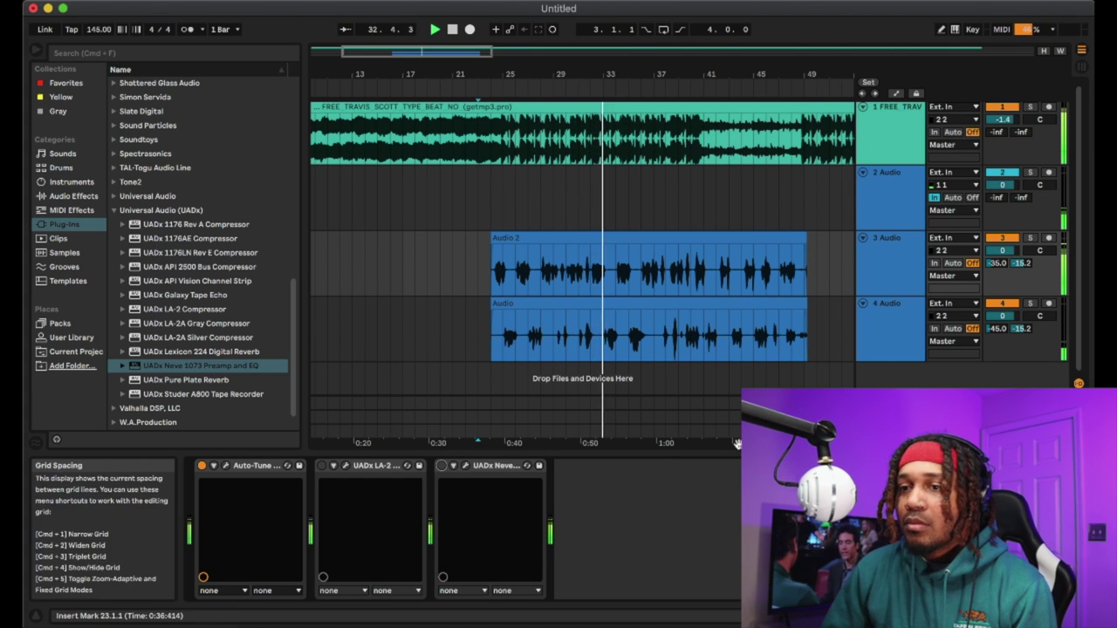
left_click(441, 466)
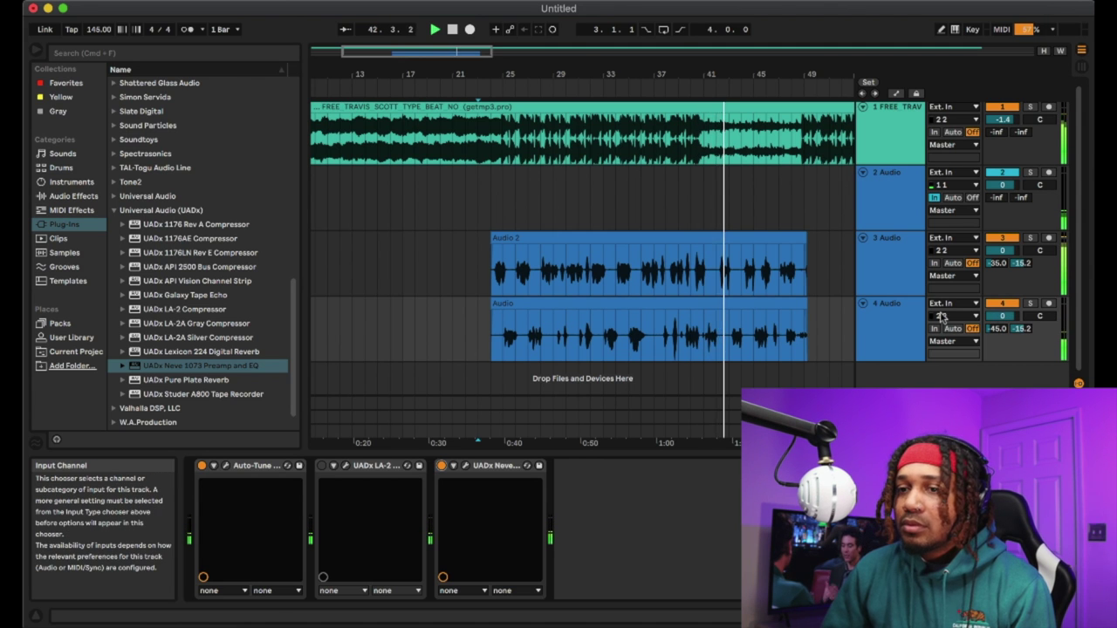
left_click(442, 466)
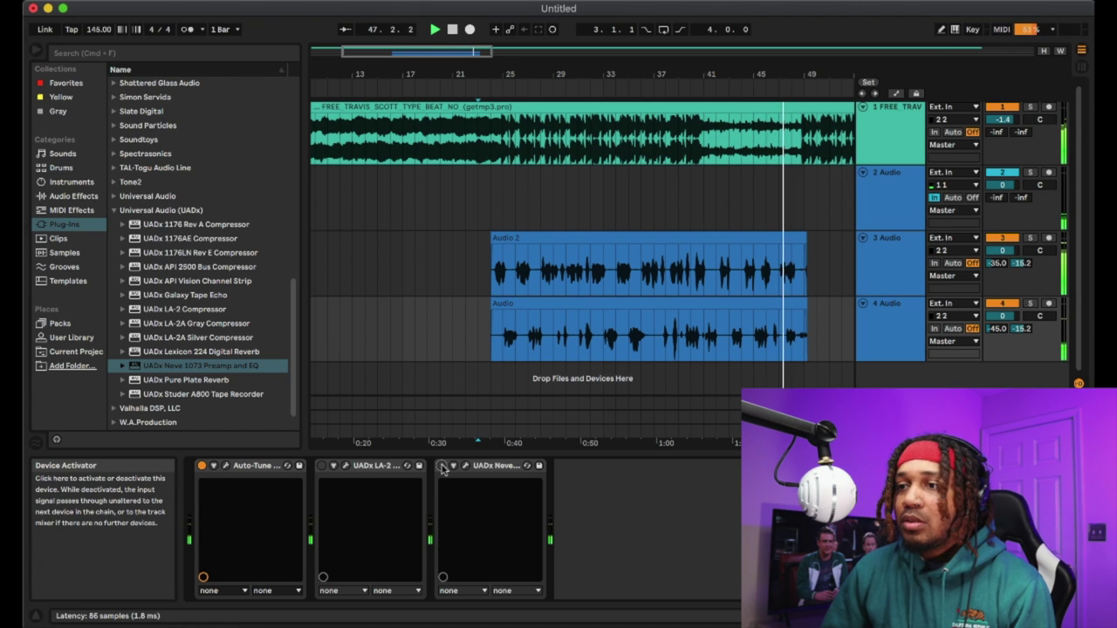
left_click(441, 466)
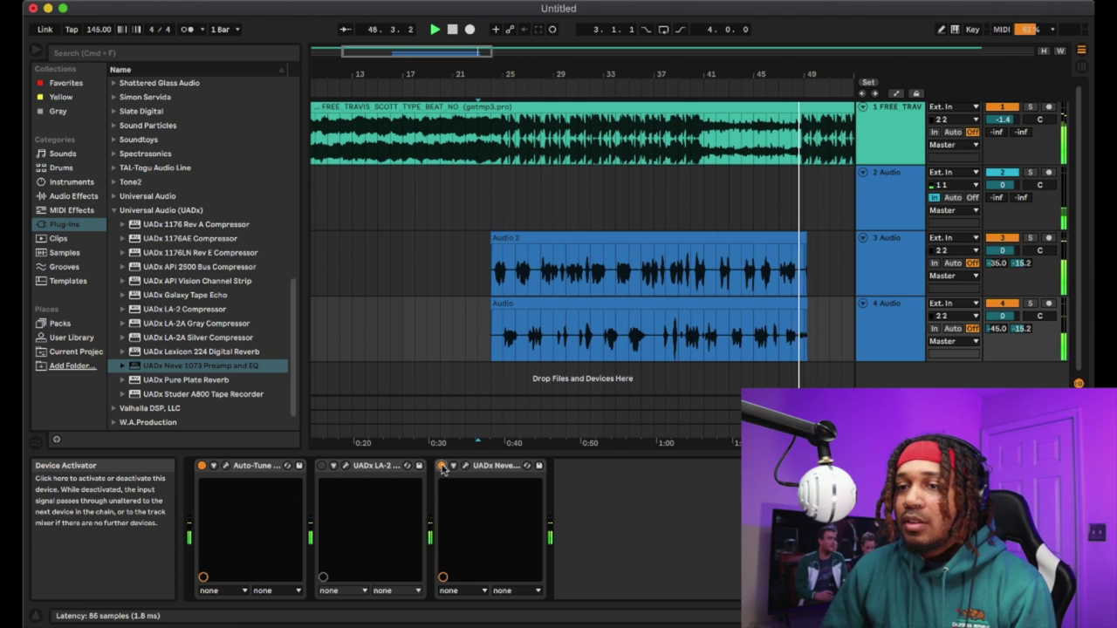
Place the insert mark at bar 23.1.1 on track 2.
left_click(488, 198)
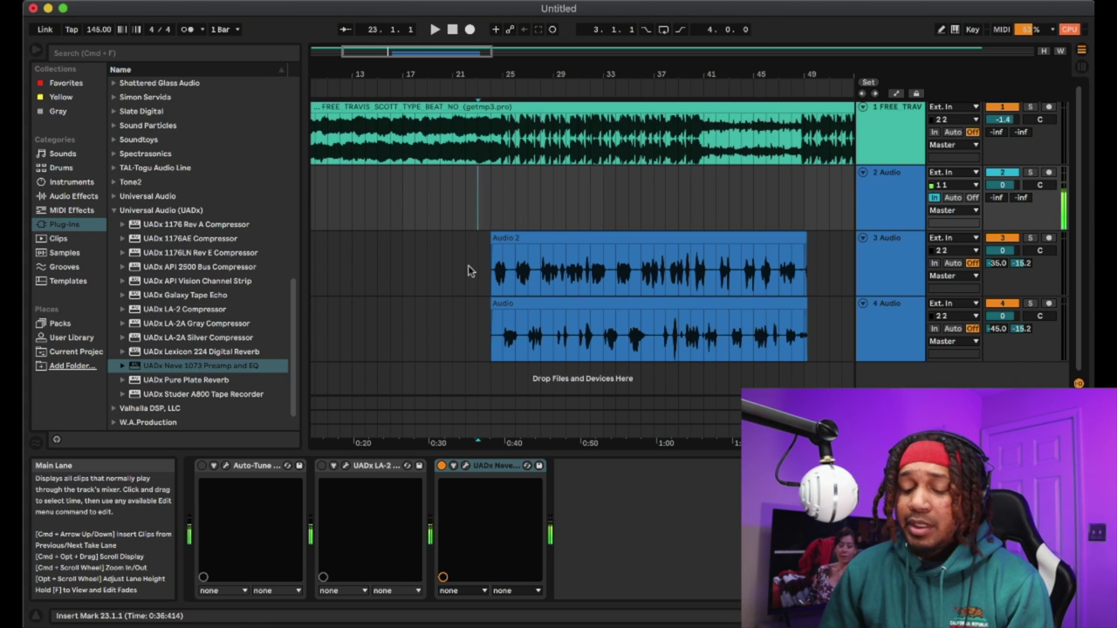
left_click(479, 252)
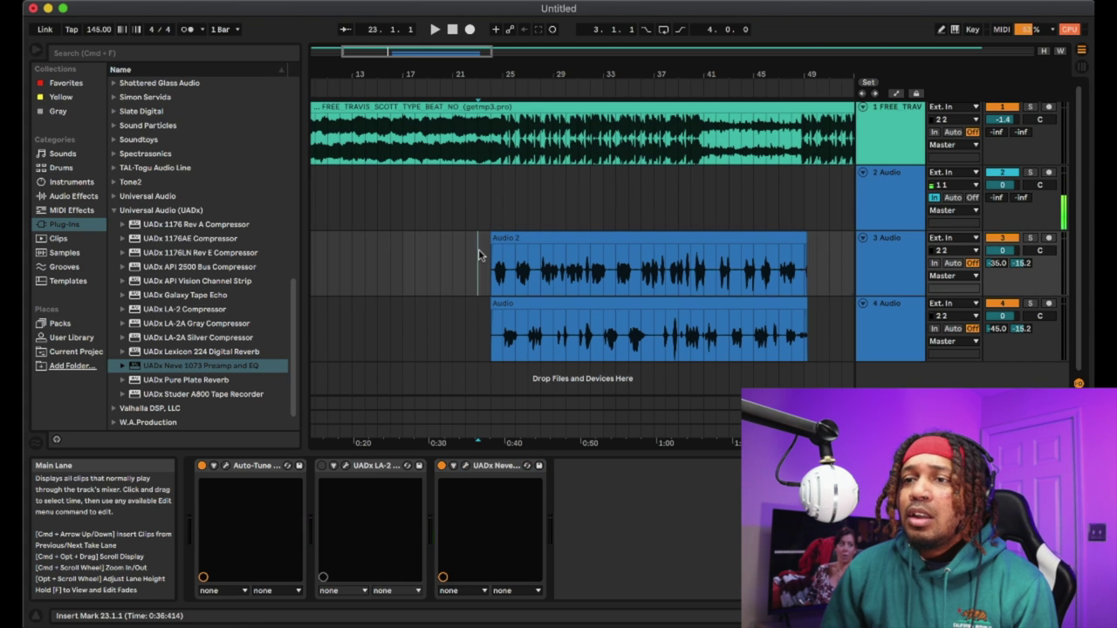
left_click(477, 197)
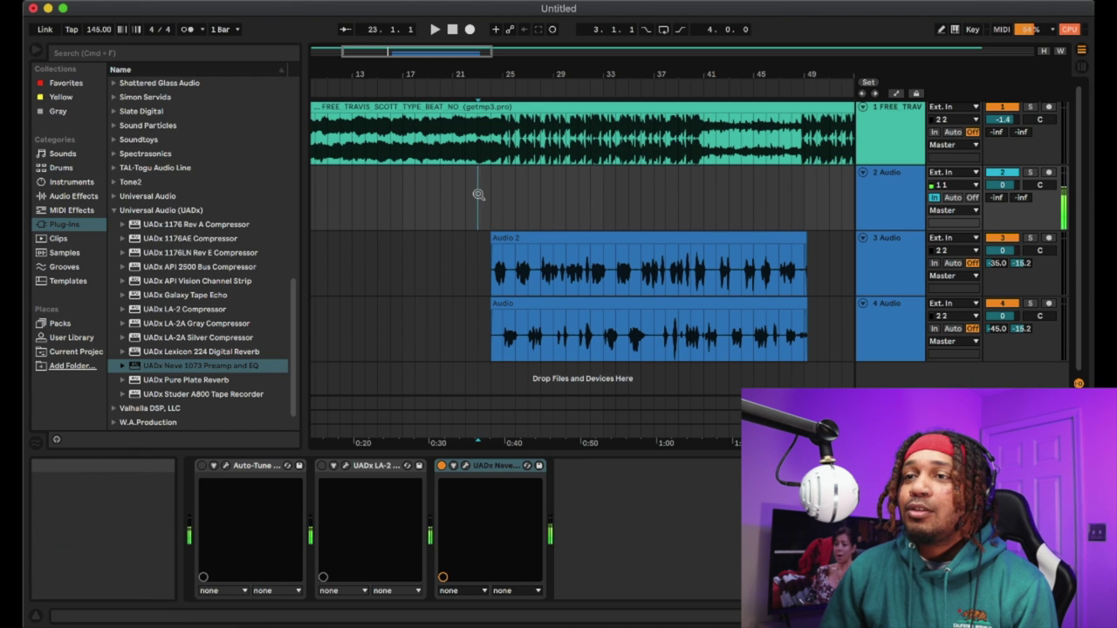
left_click_drag(451, 49, 452, 54)
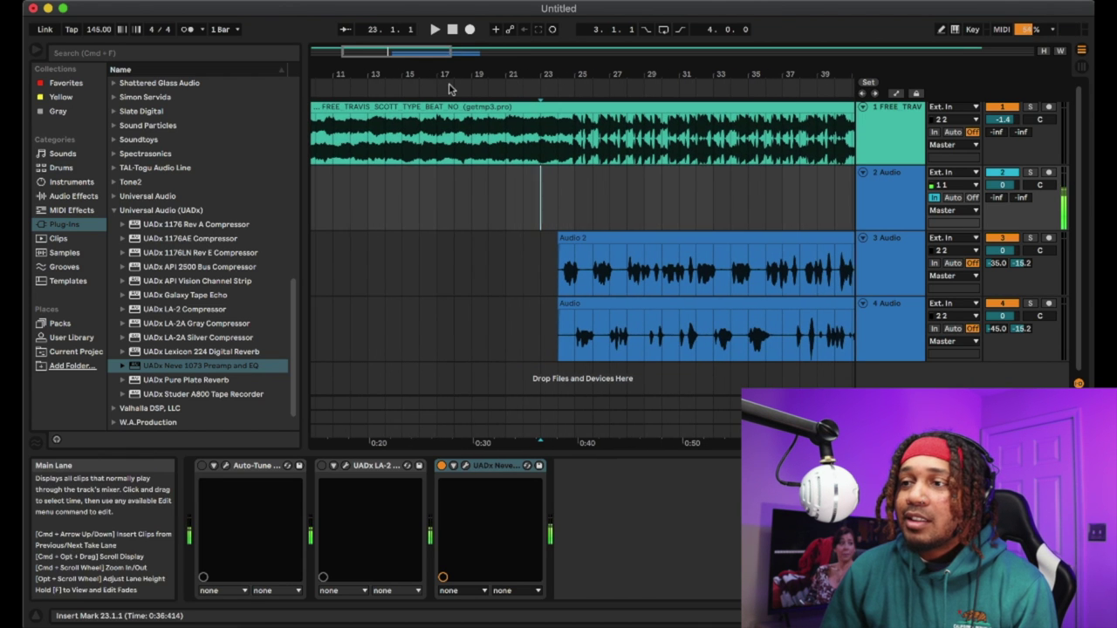
scroll(449, 84, "right", 5)
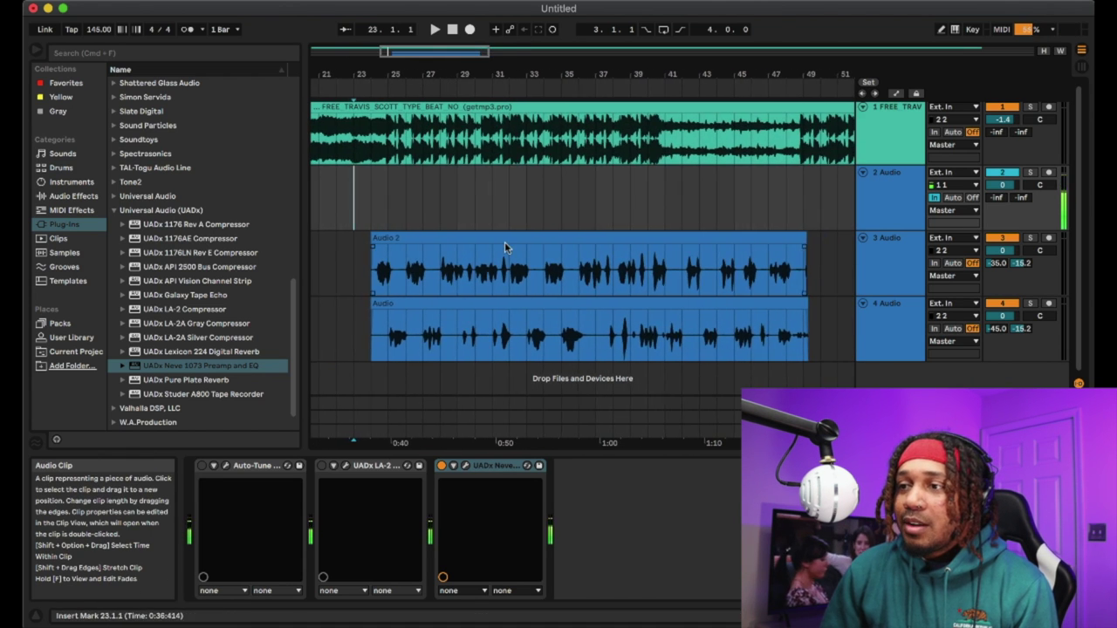
Trim the end of the Audio 2 clip on track 3 to bar 49.1.1 and return the insert mark to 23.1.1 on track 2.
left_click(799, 237)
left_click_drag(799, 236, 795, 237)
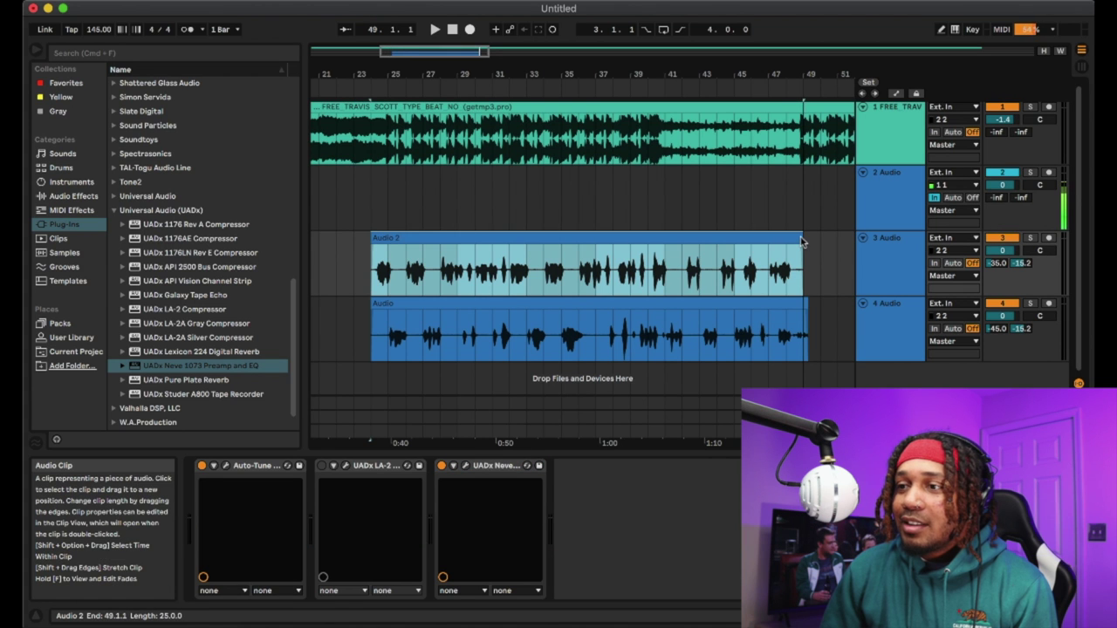
left_click(353, 201)
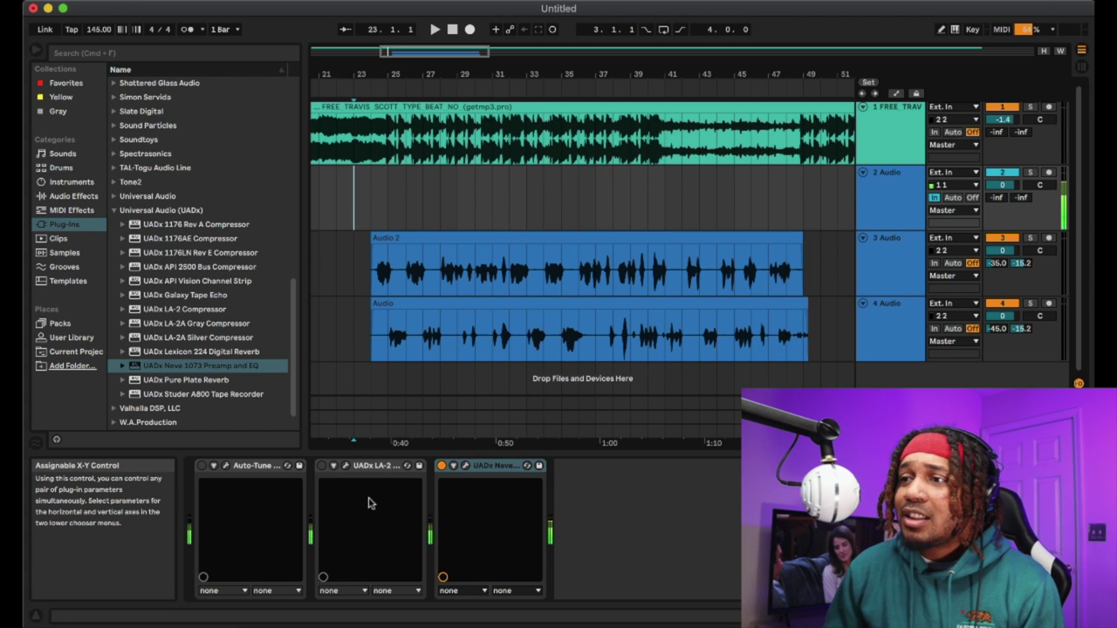
Open the Neve 1073 plug-in window of track 3 and move it over the arrangement, clear of the track controls.
left_click(906, 274)
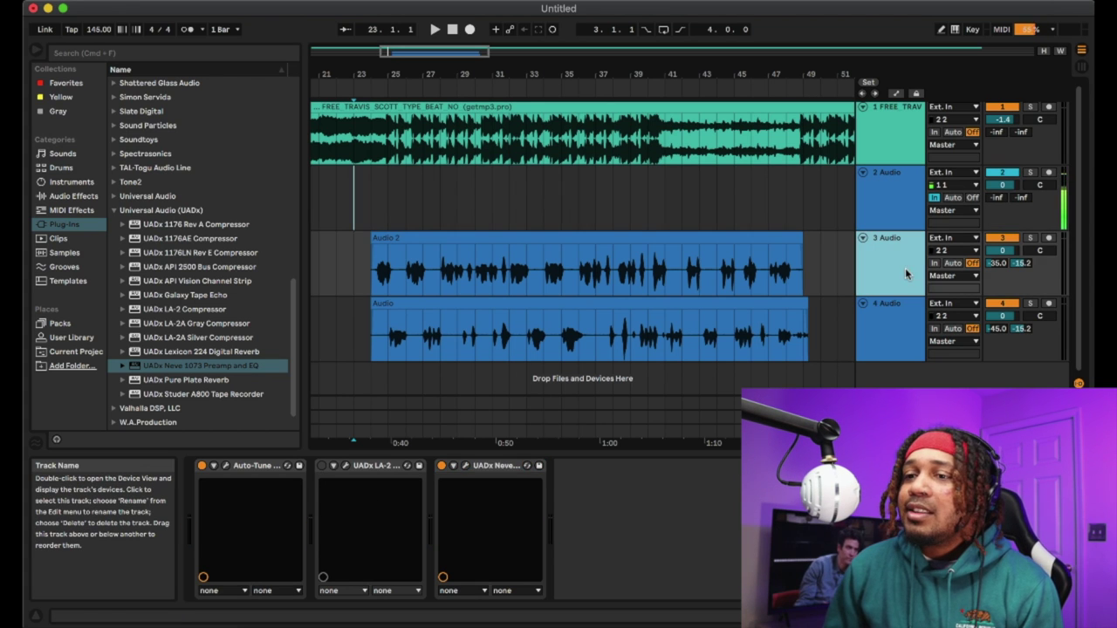
left_click(465, 467)
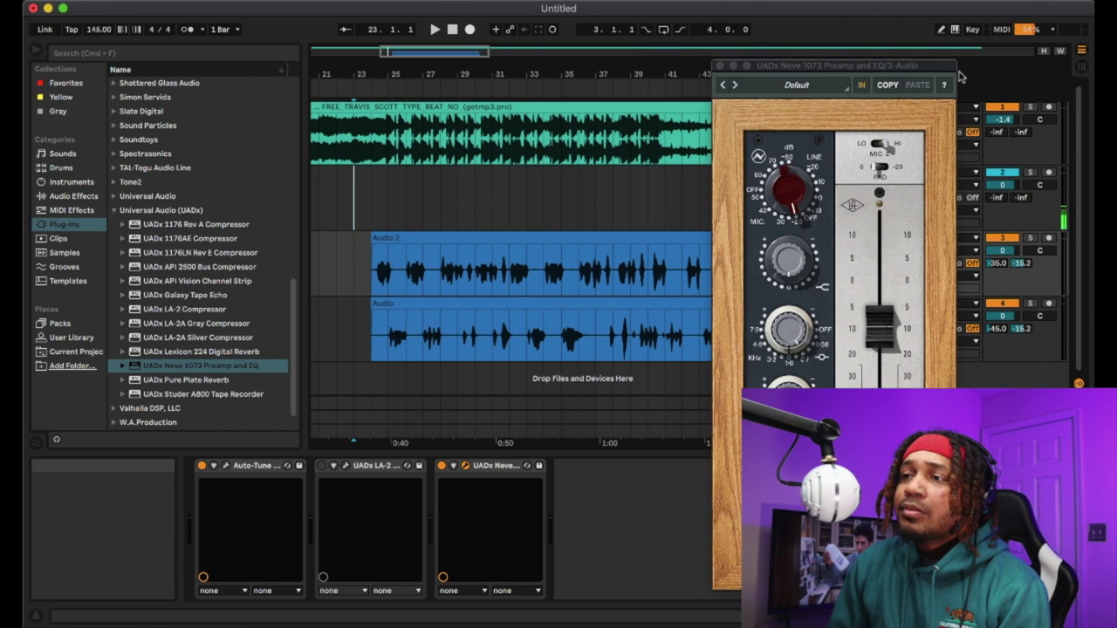
left_click_drag(847, 66, 756, 40)
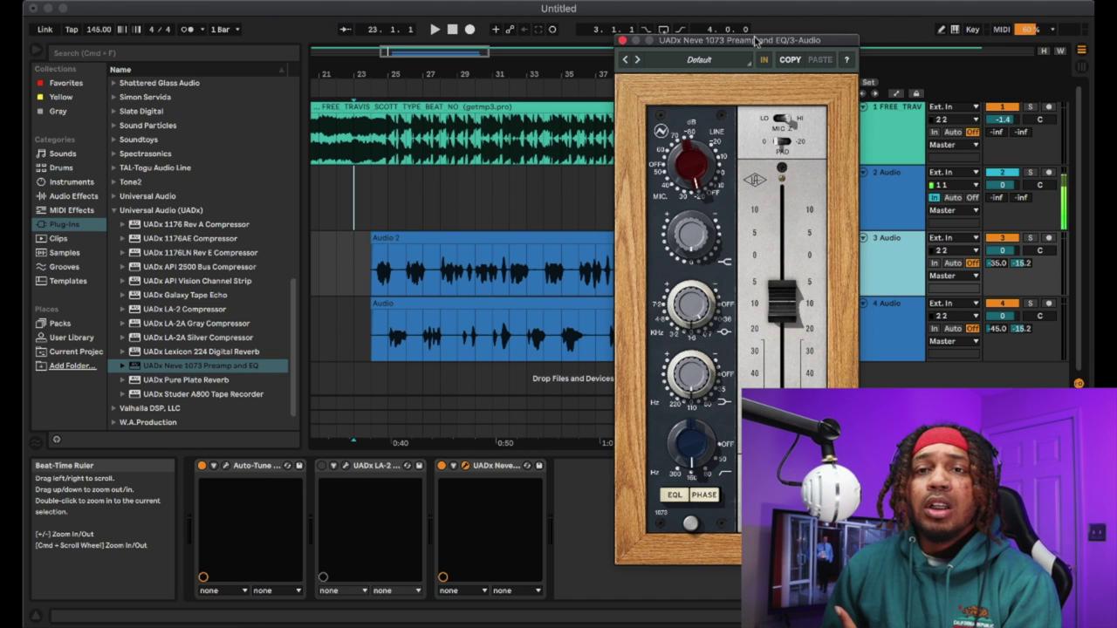
left_click_drag(759, 44, 703, 88)
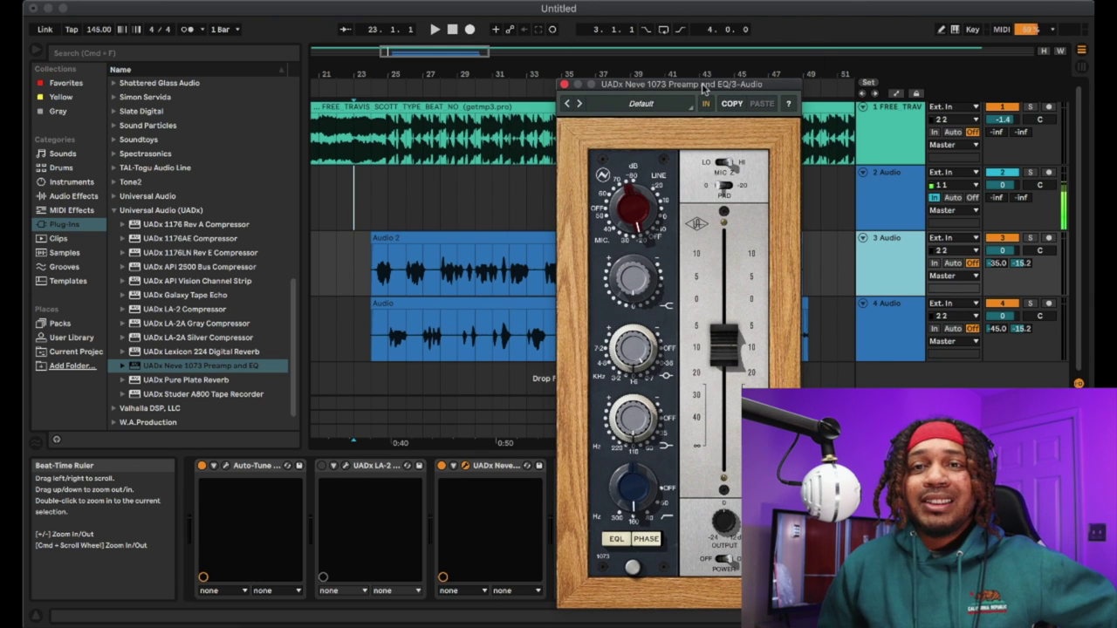